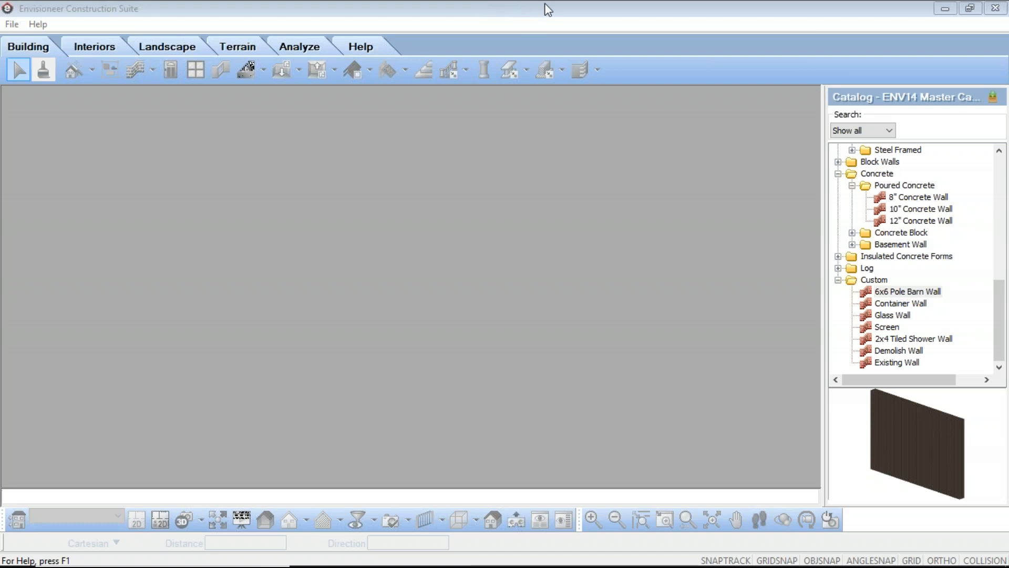
# Create a new project from the "a-New Home Standard Construction (ft & in)" template
pyautogui.click(520, 14)
pyautogui.click(12, 24)
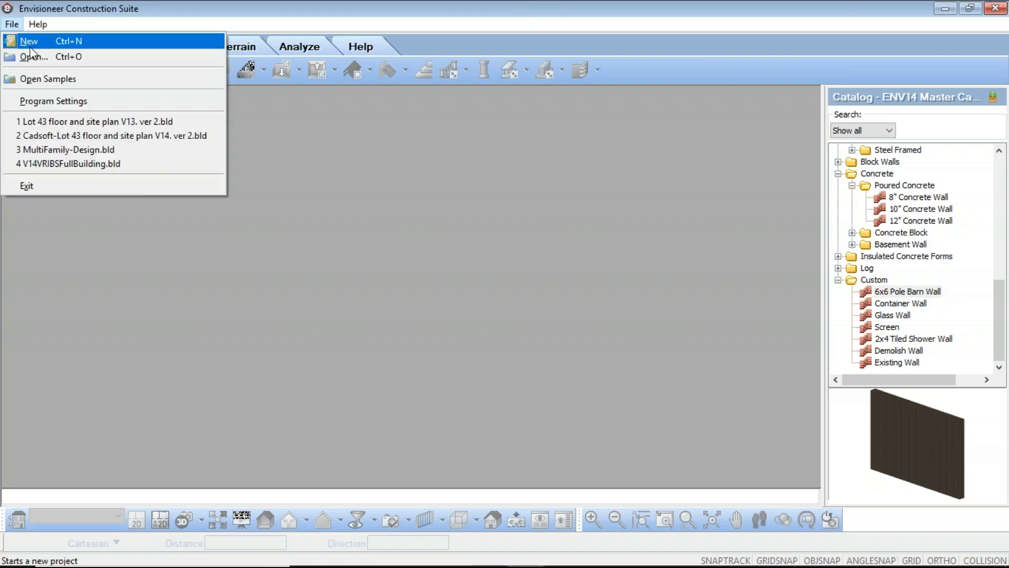
pyautogui.click(30, 41)
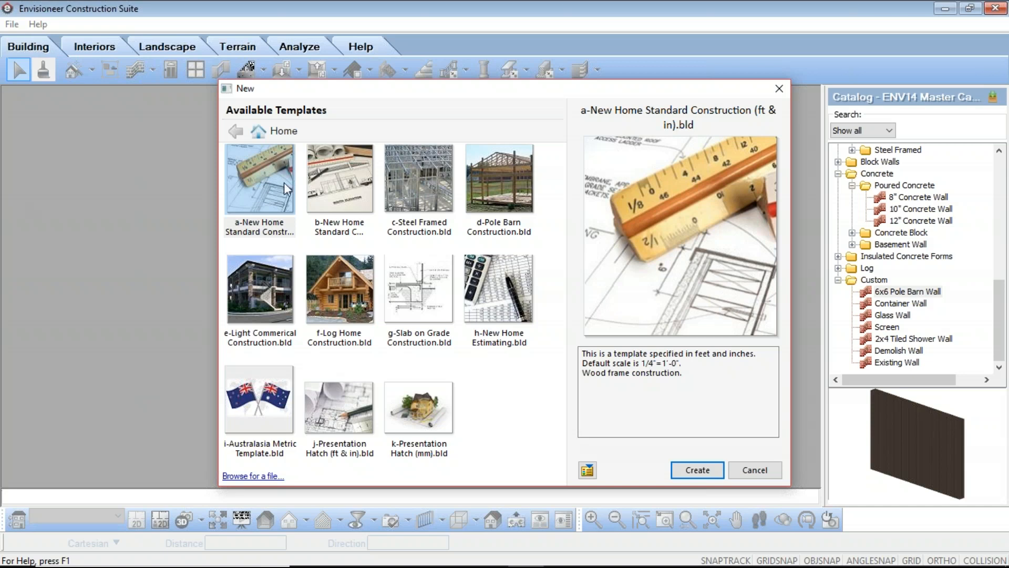
pyautogui.click(269, 170)
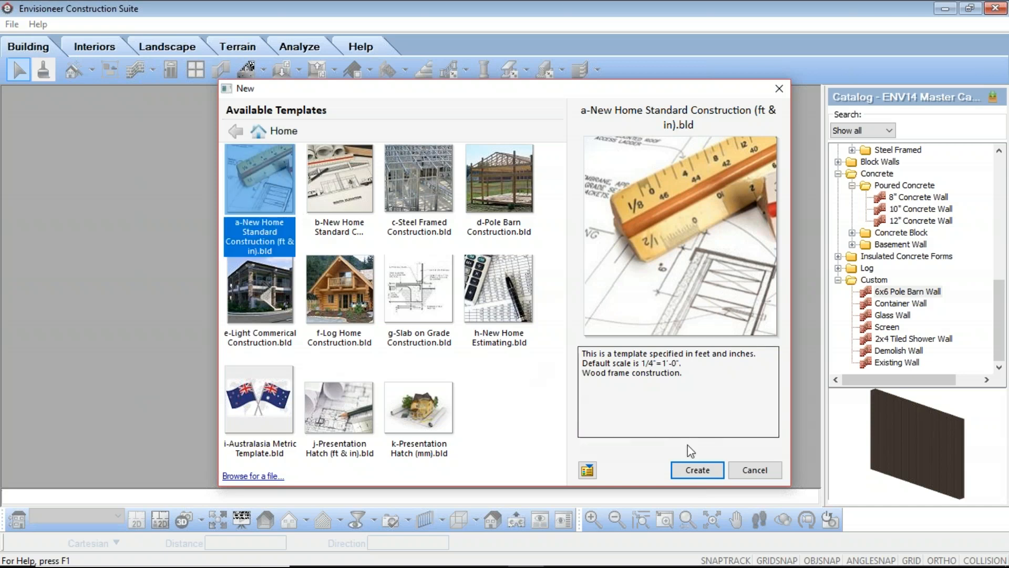
pyautogui.click(702, 469)
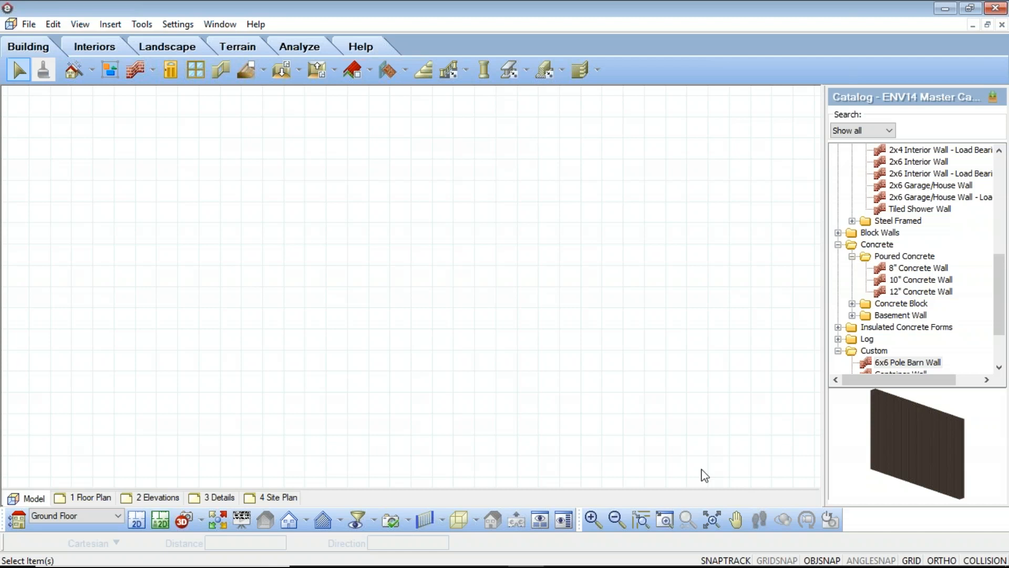
# Review the building locations and their heights, including the Ground Floor's framing options
pyautogui.click(17, 521)
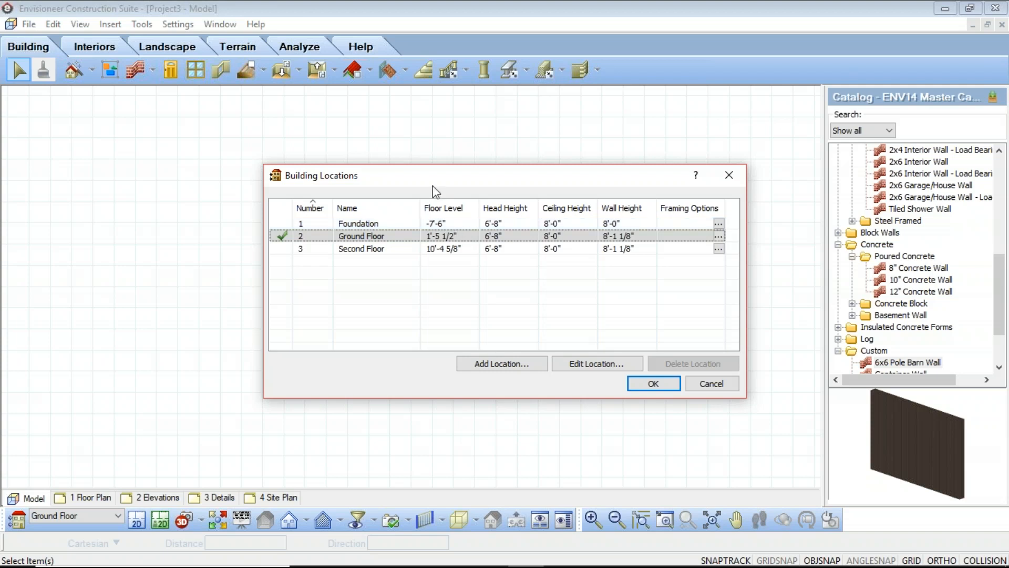
pyautogui.click(721, 237)
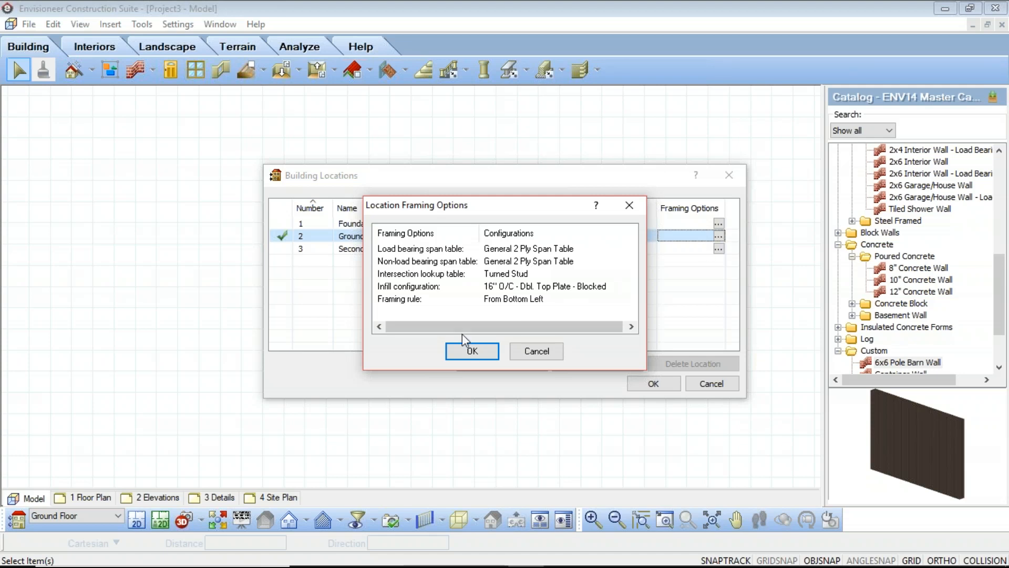
pyautogui.click(486, 356)
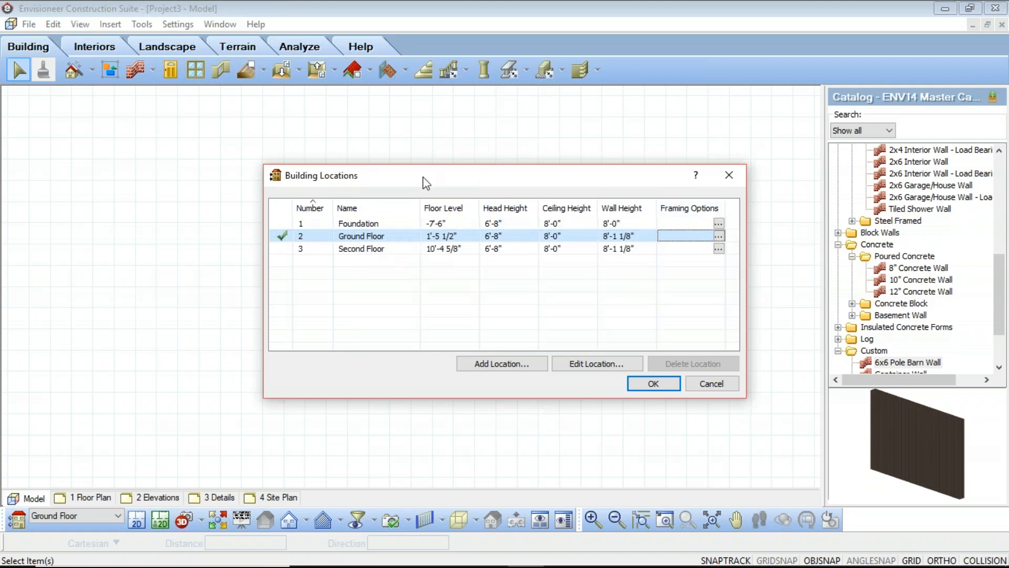
pyautogui.moveTo(426, 183); pyautogui.dragTo(371, 163)
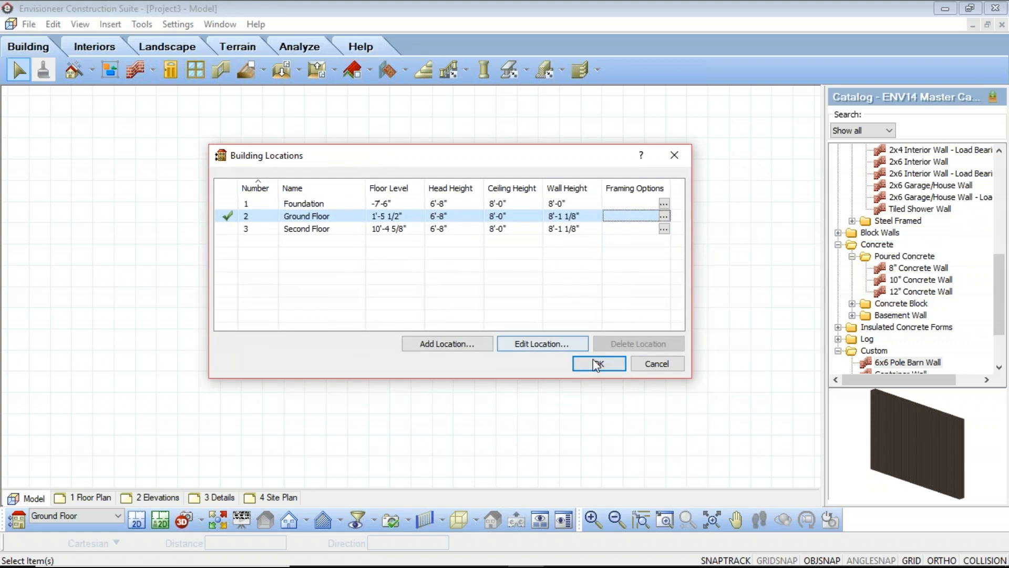
pyautogui.click(598, 364)
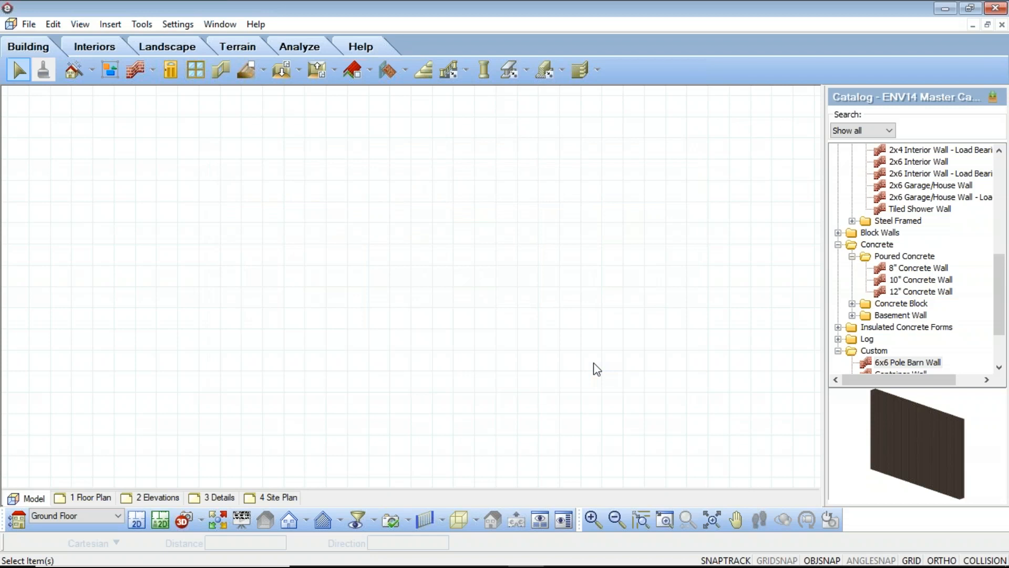
# Examine the General, Toolbars, Workspace, Keyboard and Drawing Aids program settings, trying the status bar display off and on again
pyautogui.click(177, 24)
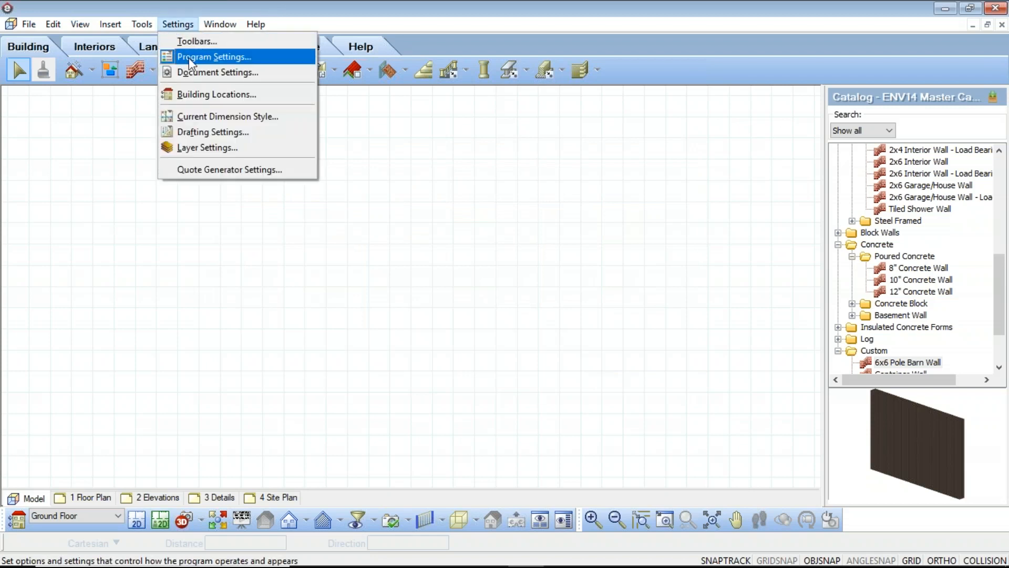
pyautogui.click(188, 57)
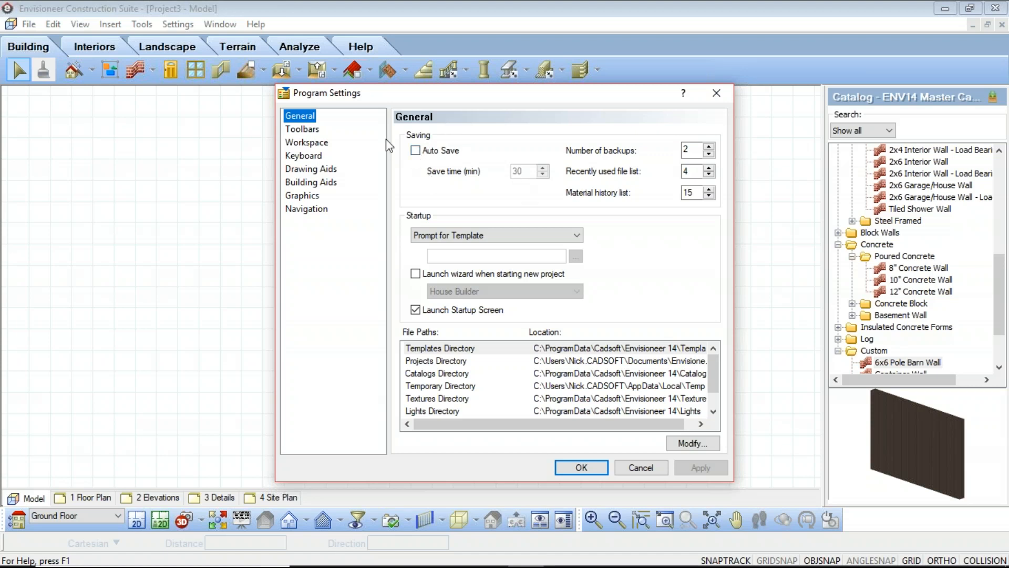
pyautogui.click(302, 128)
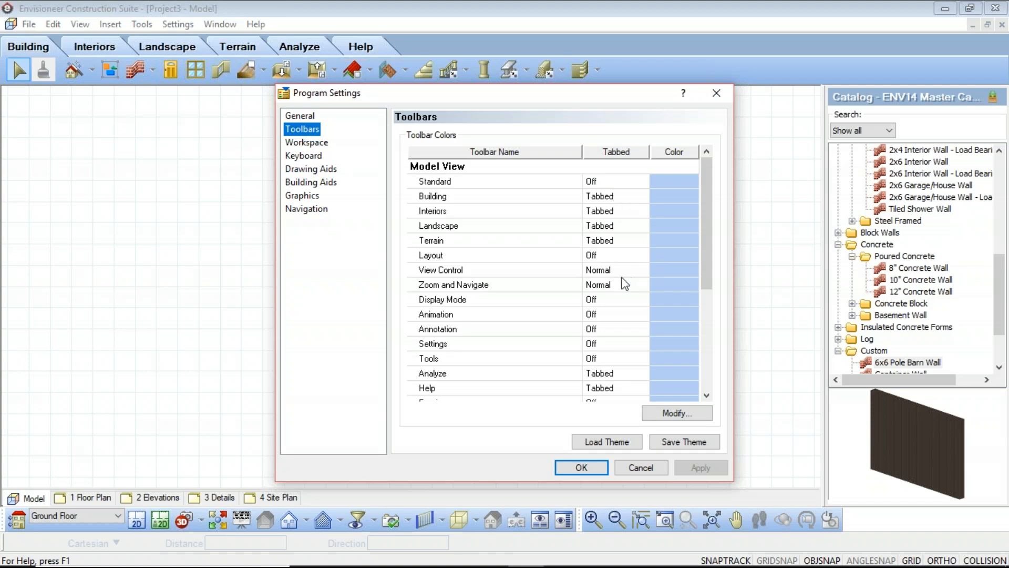
pyautogui.click(307, 143)
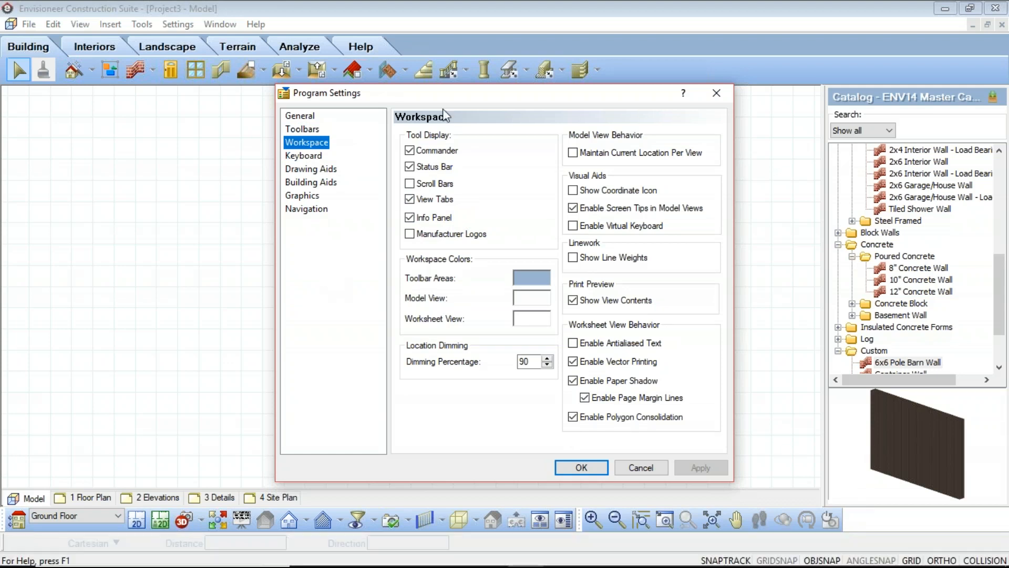
pyautogui.click(410, 167)
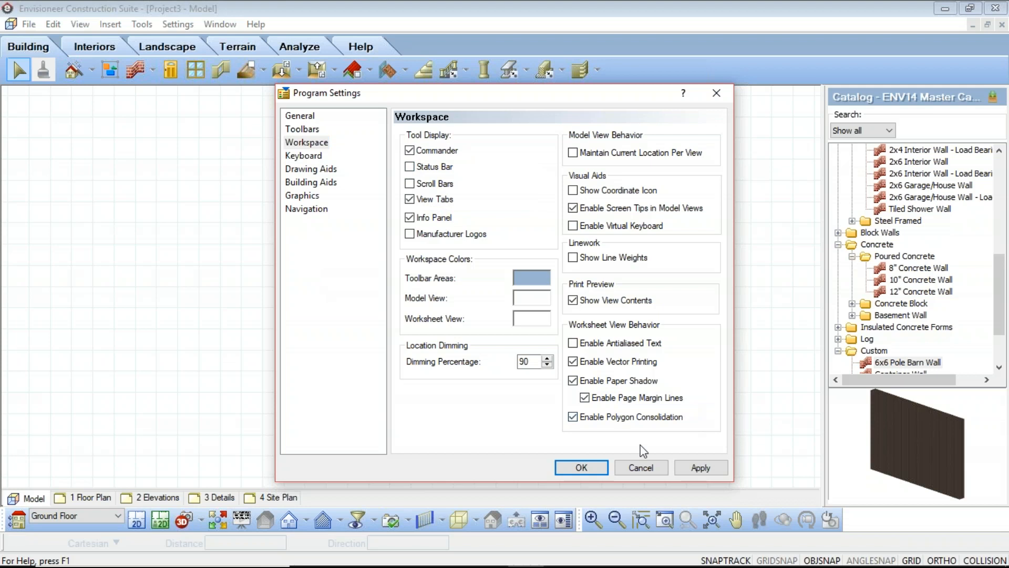
pyautogui.click(409, 167)
pyautogui.click(304, 156)
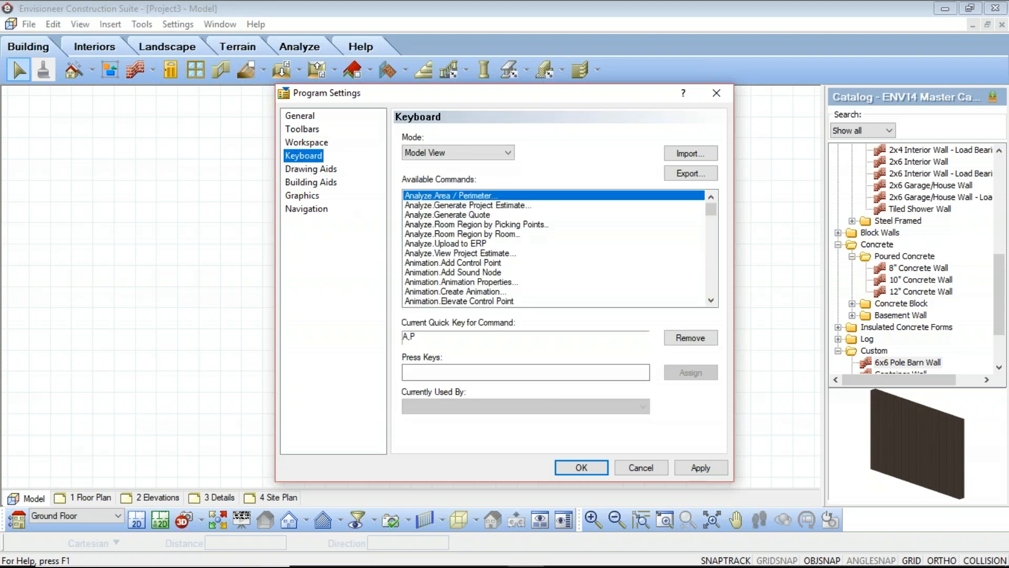
pyautogui.click(310, 169)
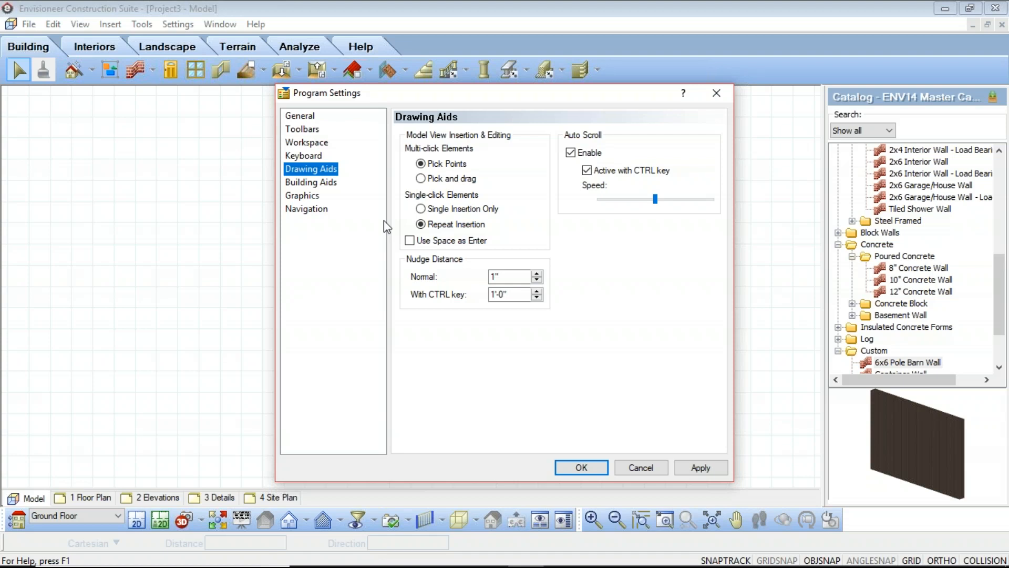
# In the Building Aids program settings, preview the Type 2 window opening symbol, restore Type 1, and enable Stretch Openings
pyautogui.click(311, 182)
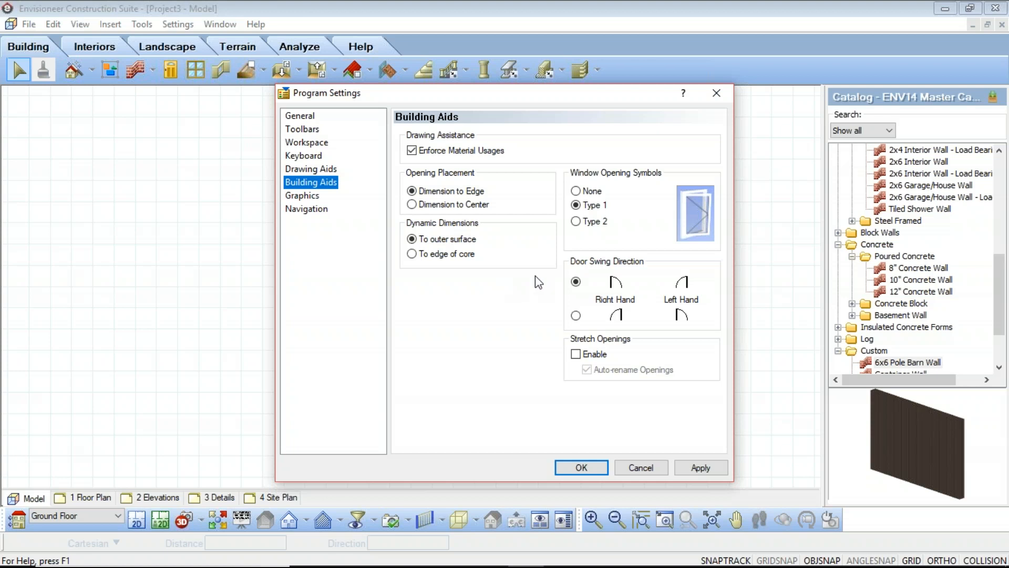
pyautogui.click(576, 221)
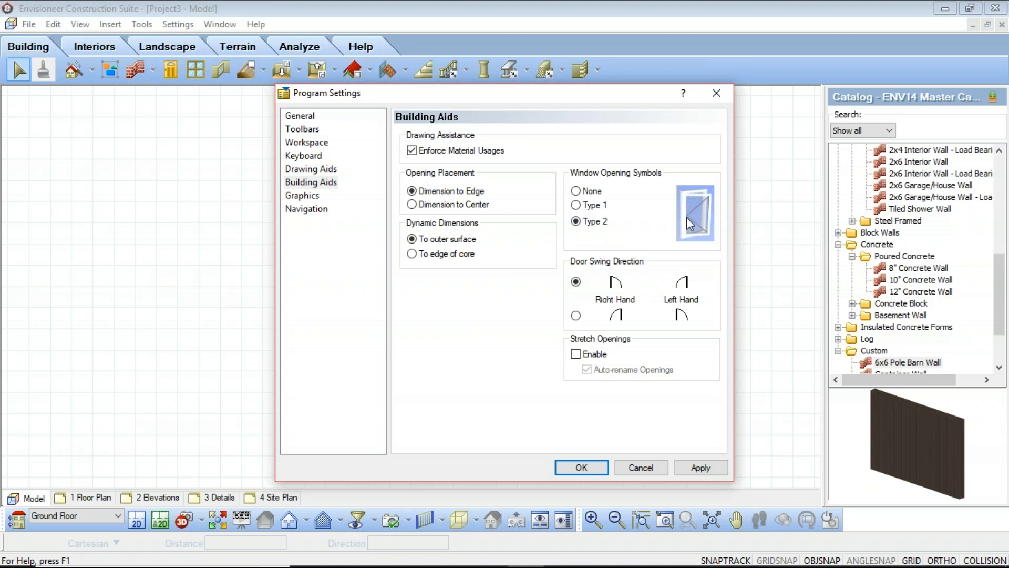
pyautogui.click(576, 205)
pyautogui.click(575, 354)
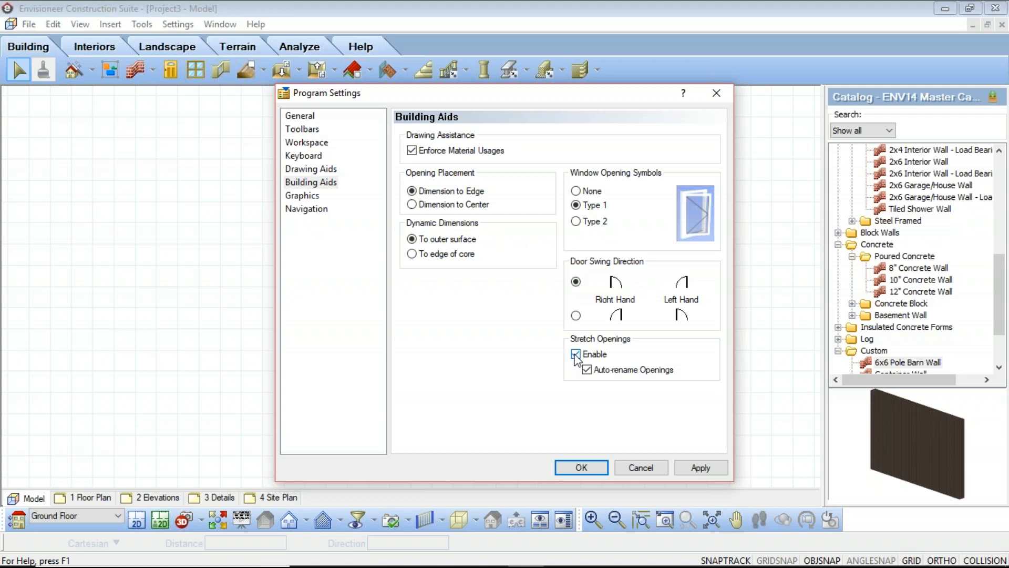
# Review the Graphics and Navigation program settings, and close the program settings without saving any changes
pyautogui.click(303, 198)
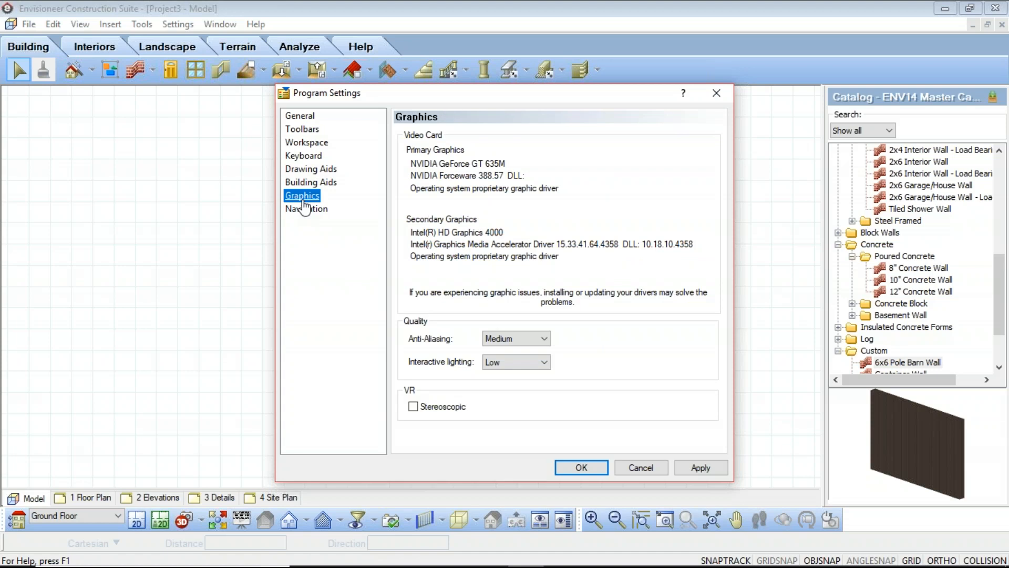
pyautogui.click(304, 209)
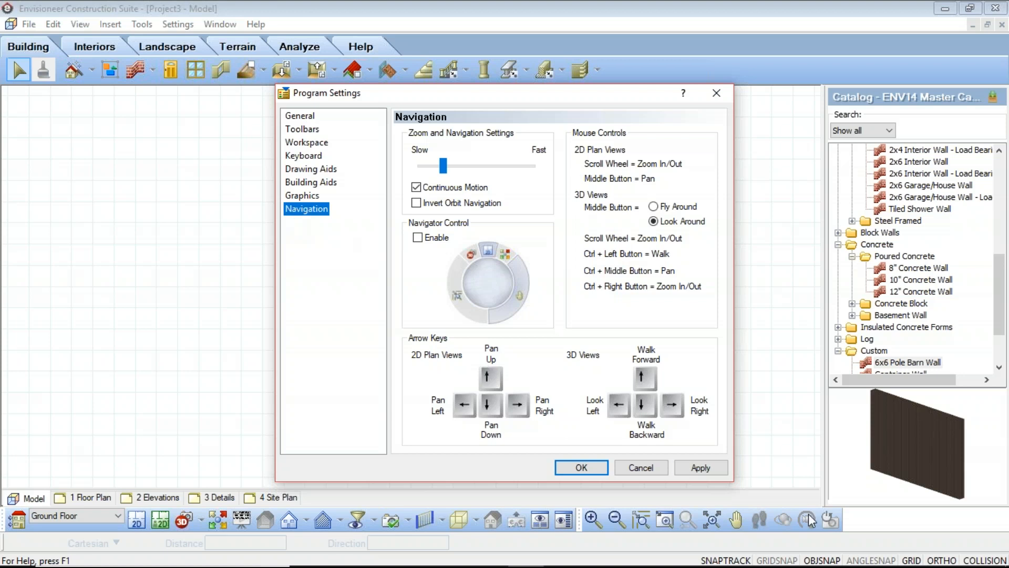
pyautogui.click(645, 473)
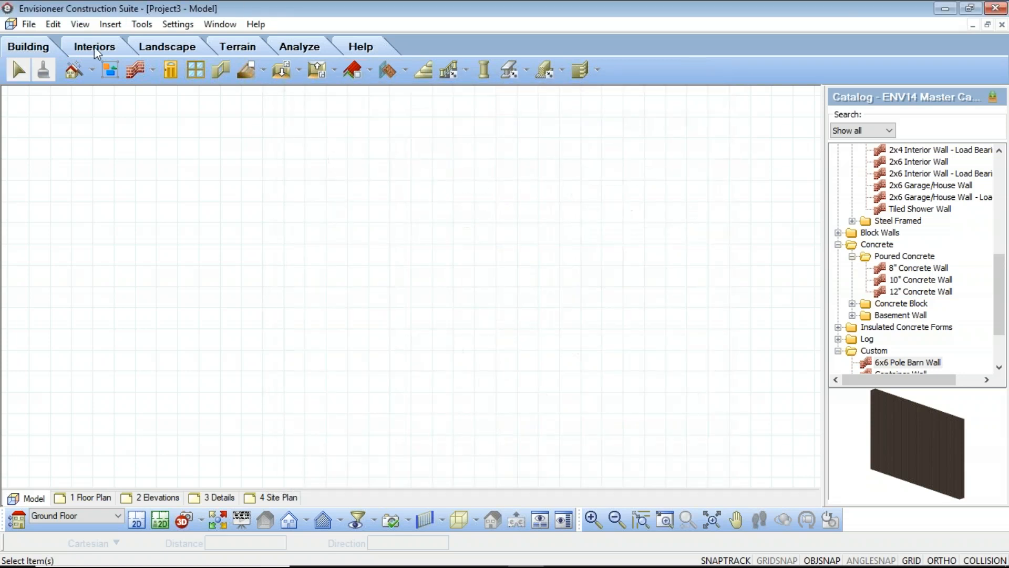
# Turn on Angle Snap in place of Ortho in the document's Drawing Aids settings
pyautogui.click(179, 24)
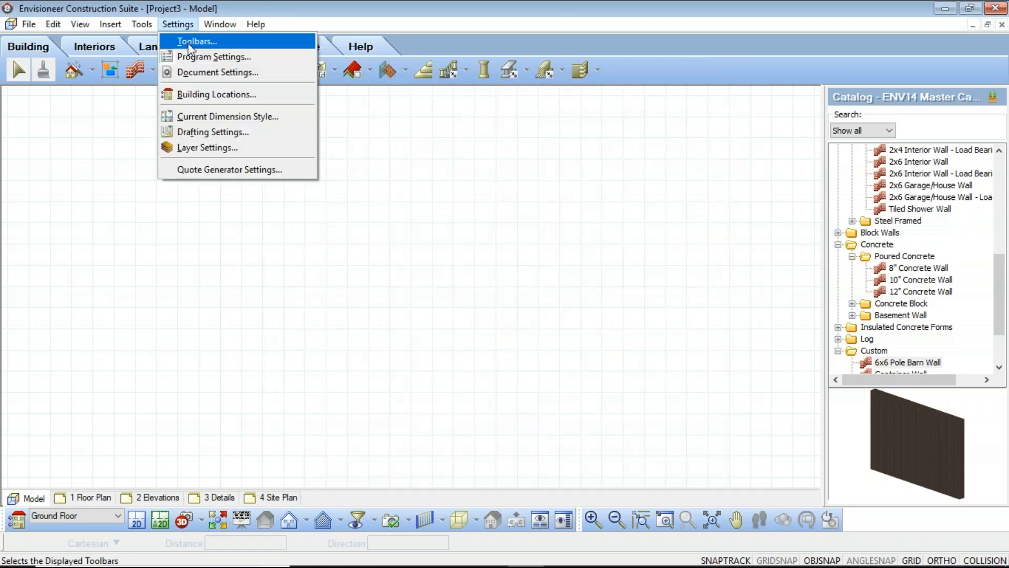
pyautogui.click(202, 73)
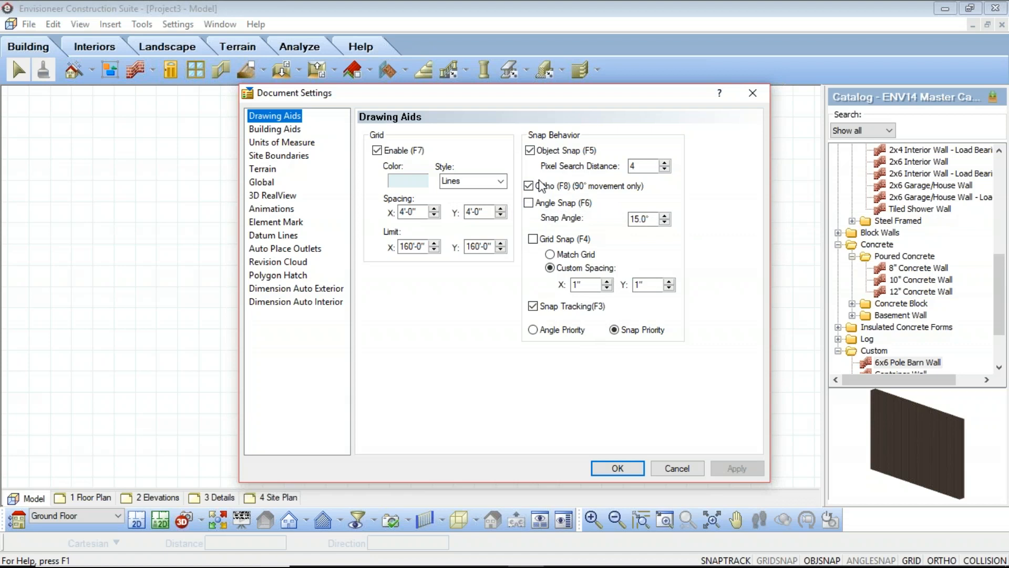
pyautogui.click(529, 204)
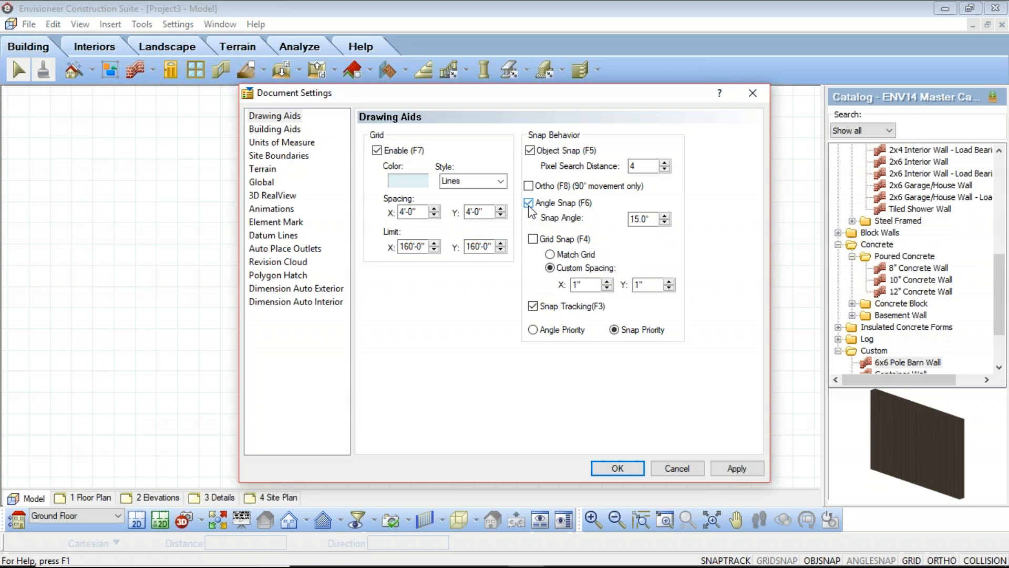
pyautogui.click(529, 204)
pyautogui.click(529, 205)
# Review the document's Building Aids settings, including the options for inserting floors by room
pyautogui.click(277, 129)
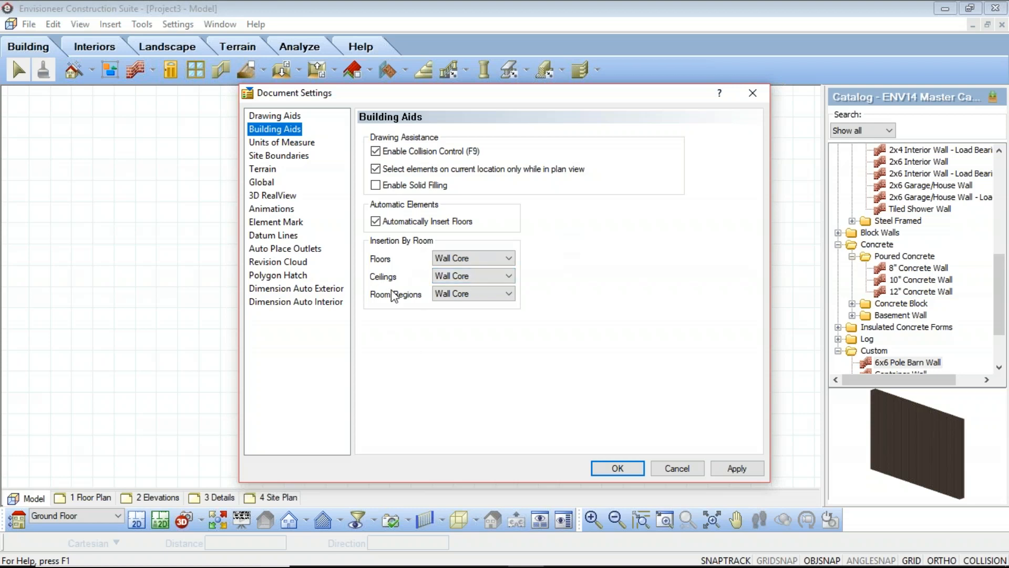
pyautogui.click(508, 260)
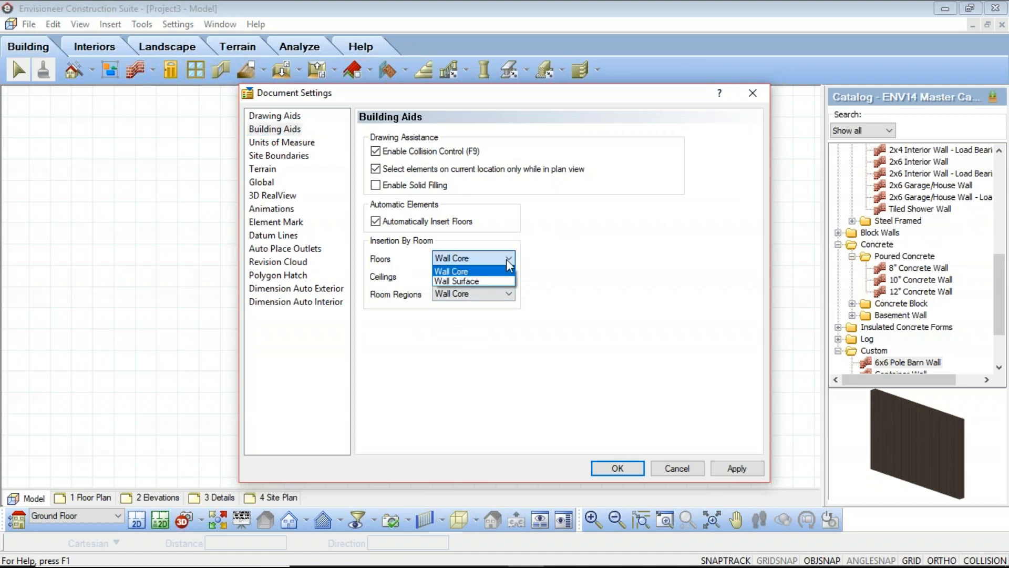
pyautogui.click(507, 260)
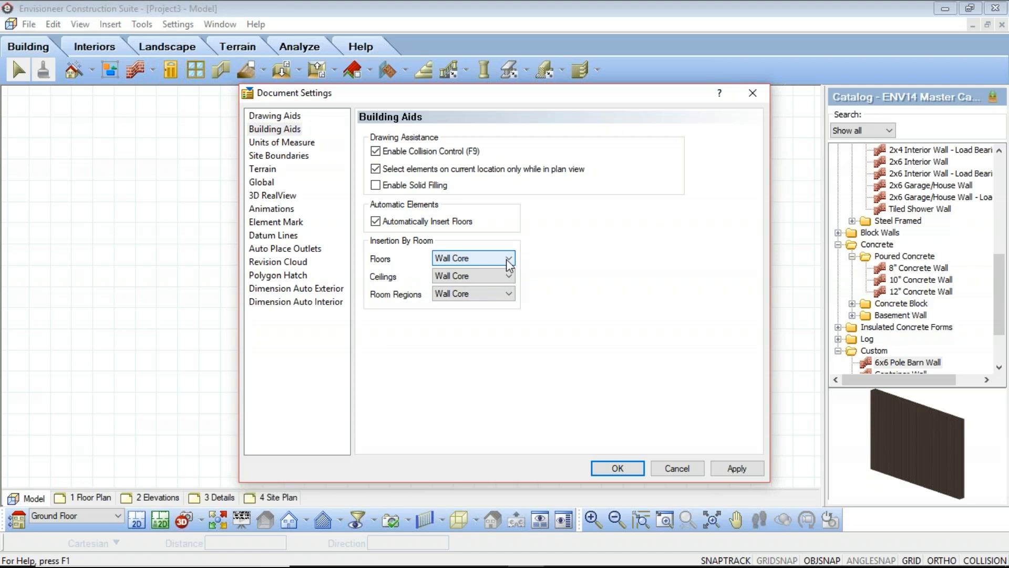
# Review the document's Units of Measure, Site Boundaries, Terrain, Global and 3D RealView settings
pyautogui.click(254, 144)
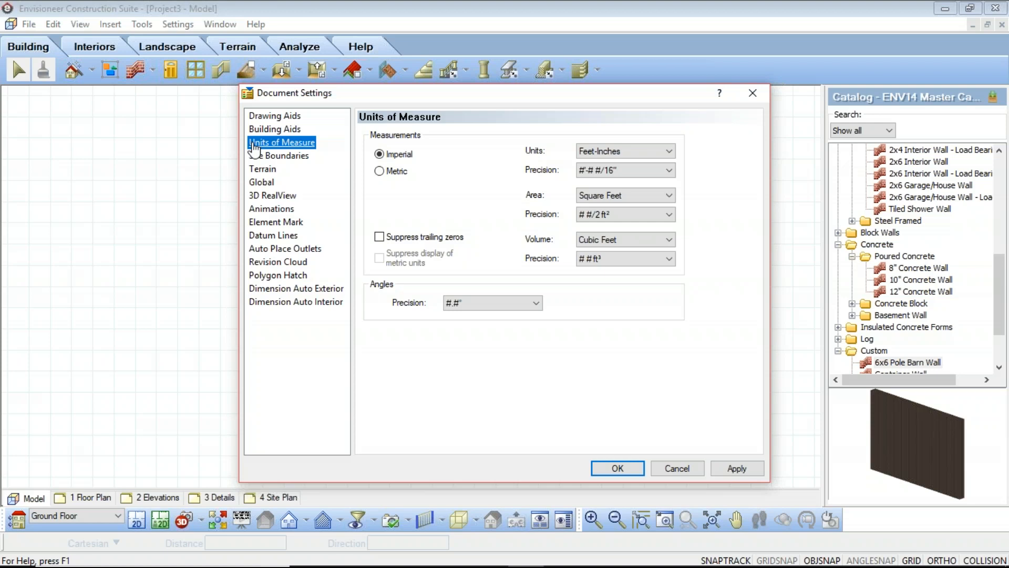
pyautogui.click(292, 161)
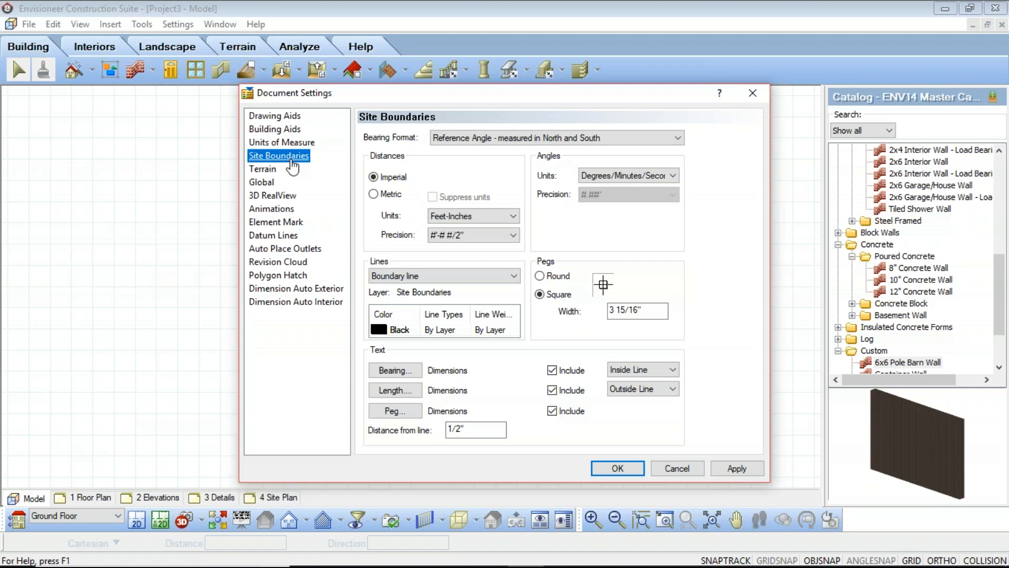
pyautogui.click(262, 170)
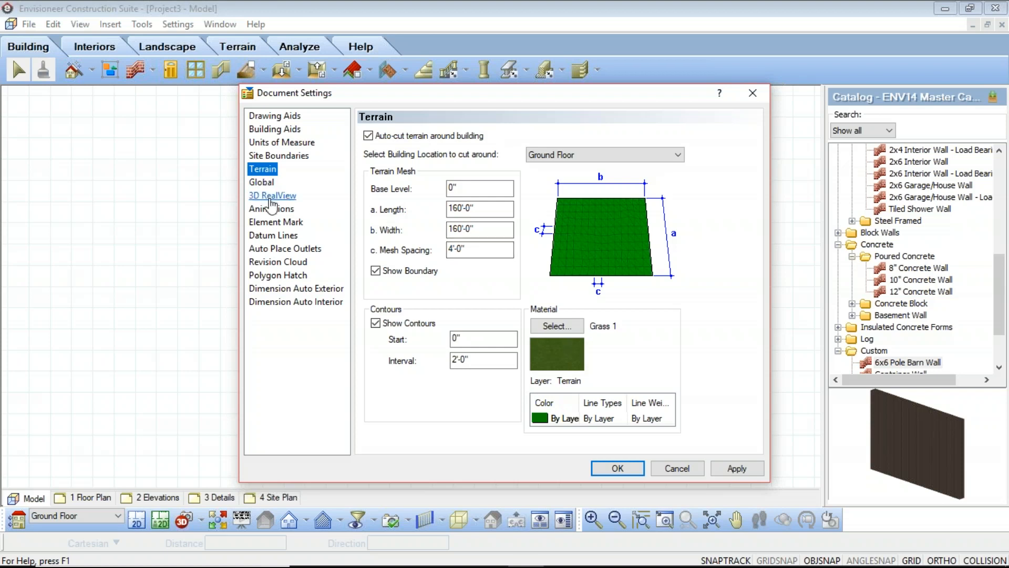
pyautogui.click(262, 182)
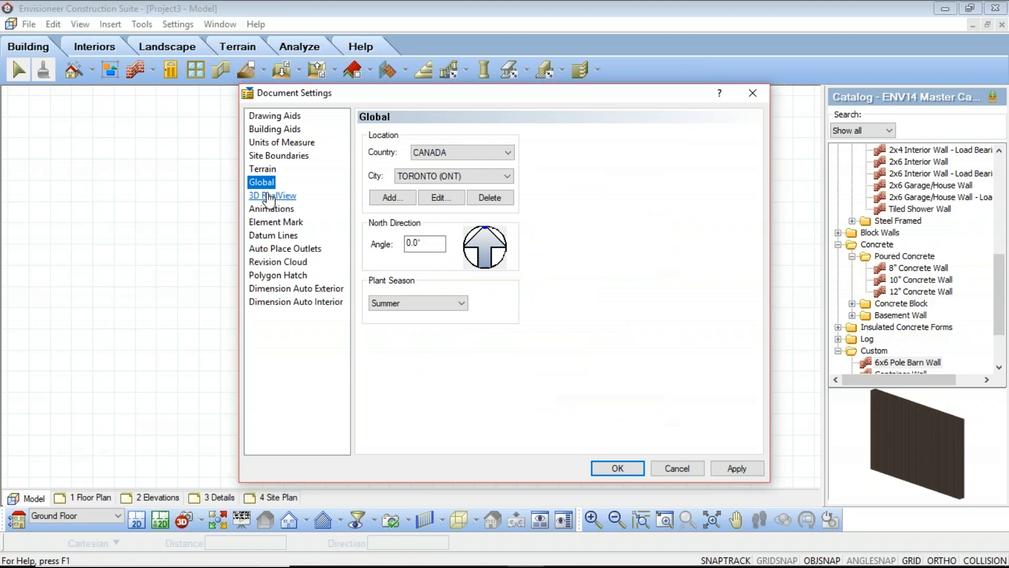
pyautogui.click(272, 196)
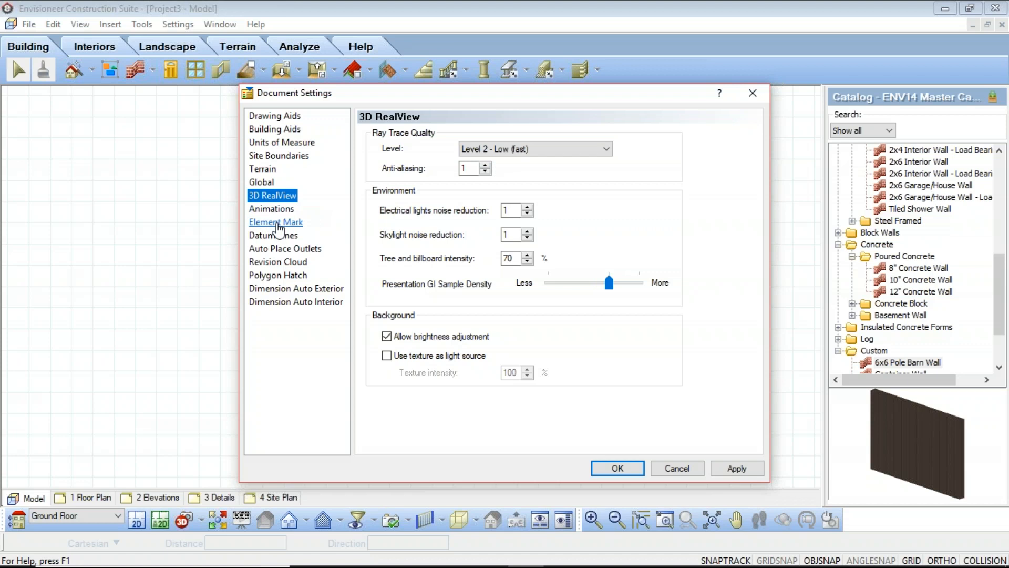
# Review the Element Mark settings for doors, windows, openings, members, walls and cabinets
pyautogui.click(268, 224)
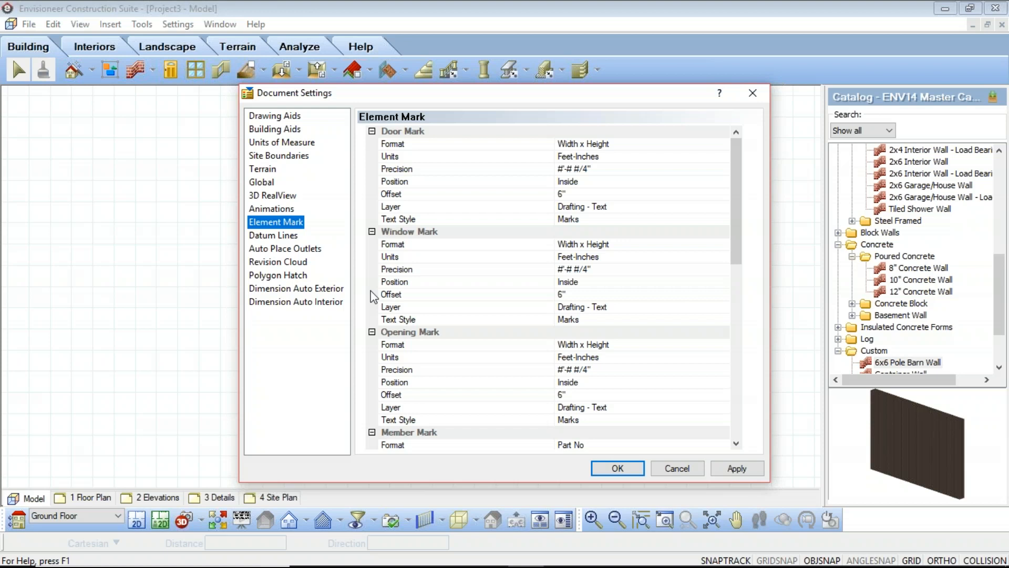
pyautogui.scroll(-3, 374, 297)
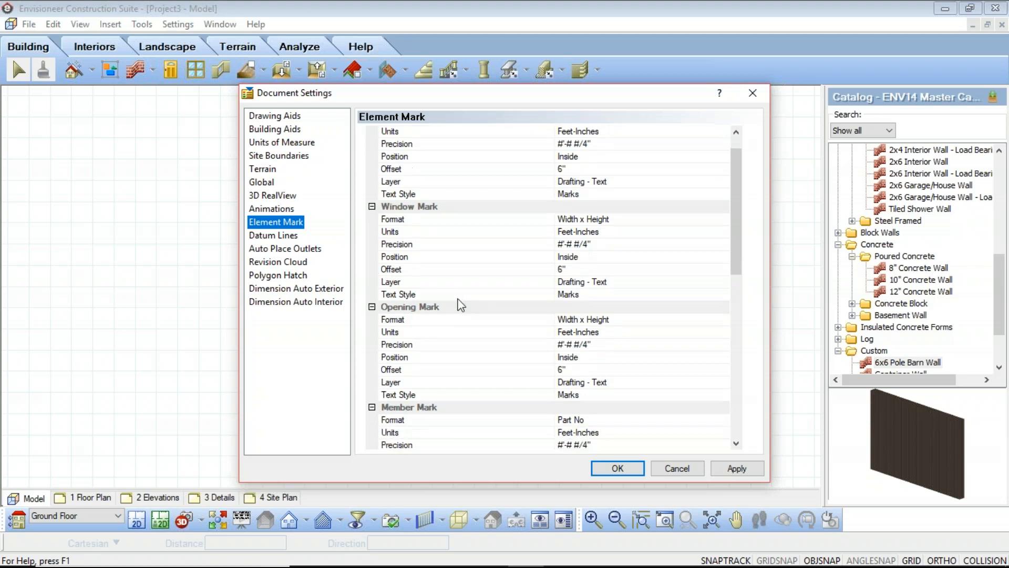
pyautogui.scroll(-6, 479, 314)
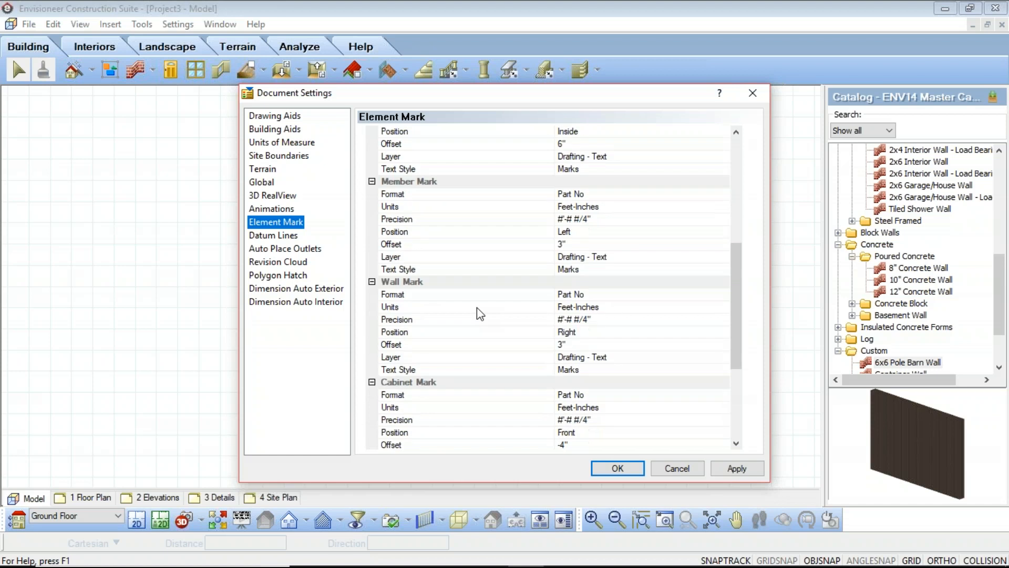
pyautogui.scroll(-2, 480, 314)
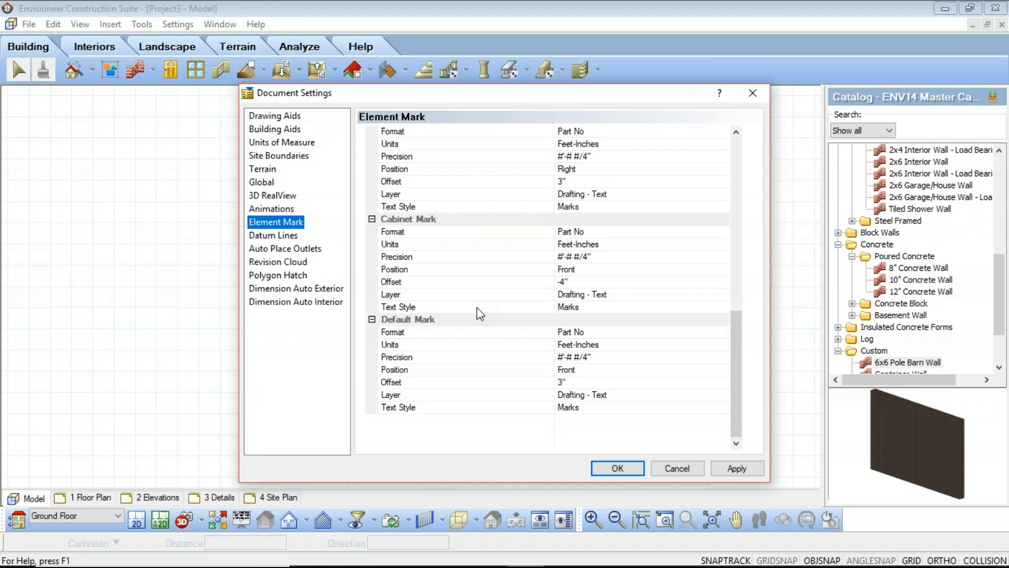
# Review the Dimension Auto Exterior settings, including the opening separation choices and the options enabled by interior wall dimension strings
pyautogui.click(280, 290)
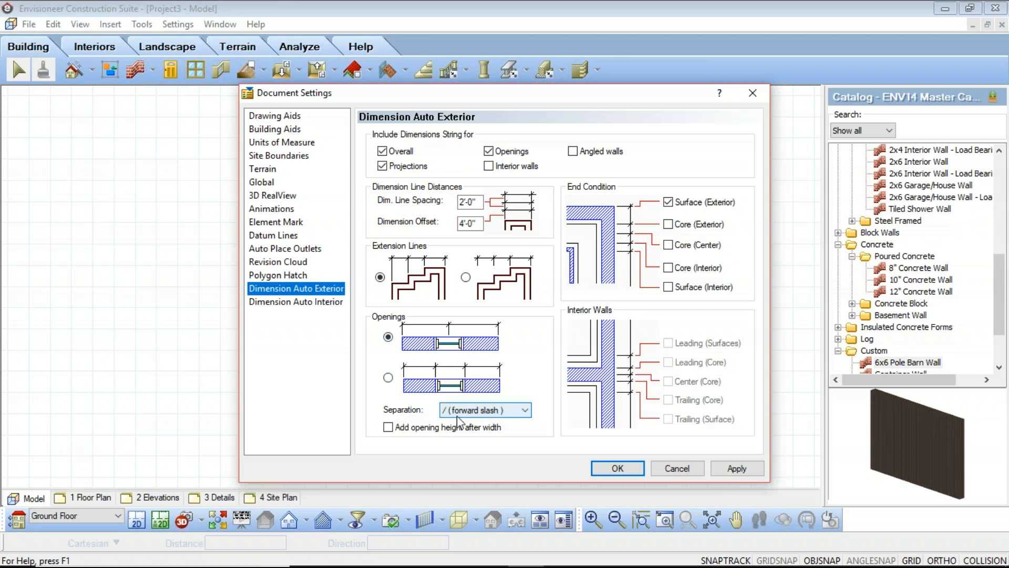
pyautogui.click(528, 412)
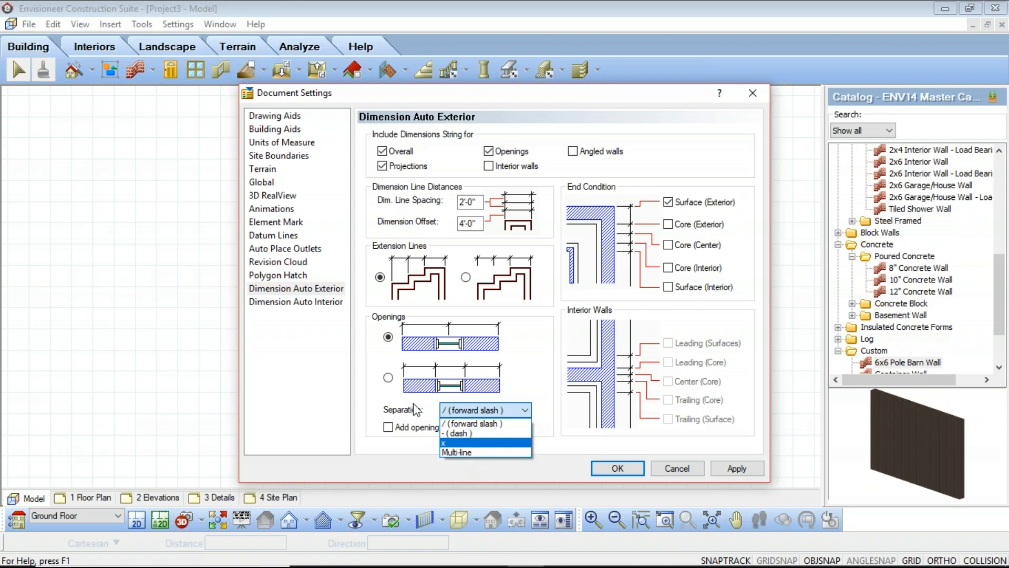
pyautogui.click(401, 415)
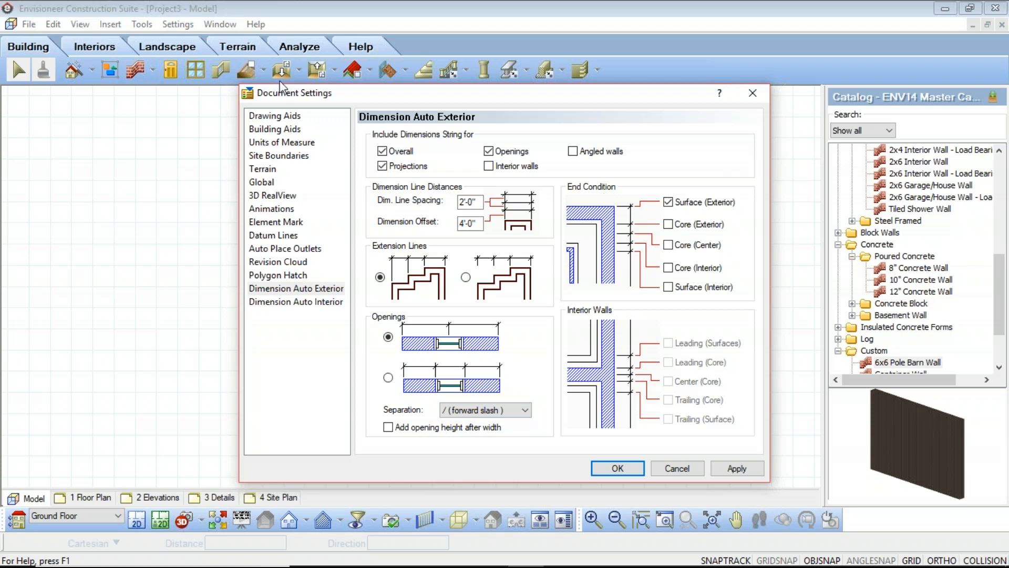
pyautogui.click(490, 166)
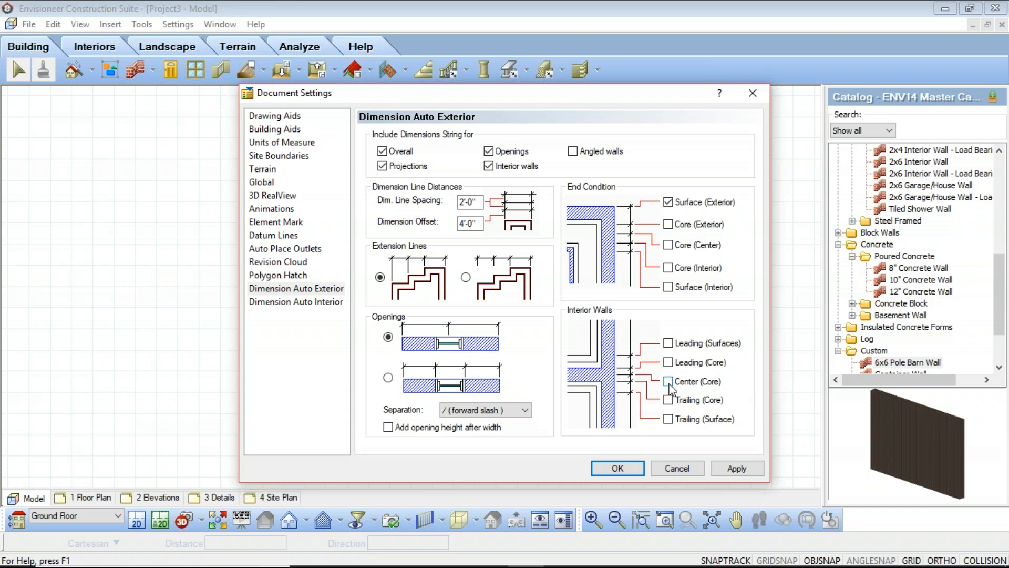
pyautogui.click(489, 166)
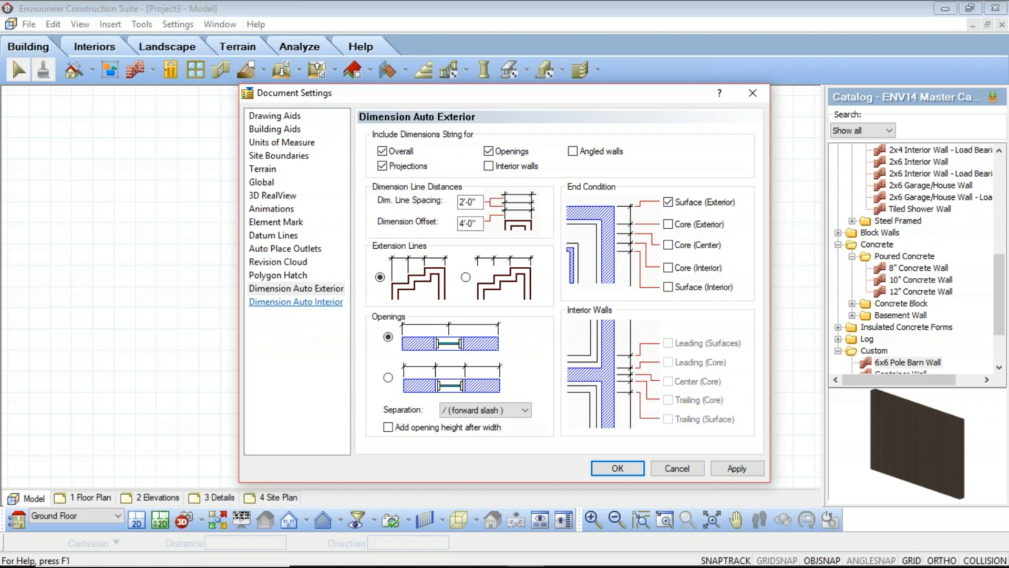
# In the Dimension Auto Interior settings, try the leading and trailing core edges, and restore the leading and trailing surface edges
pyautogui.click(275, 304)
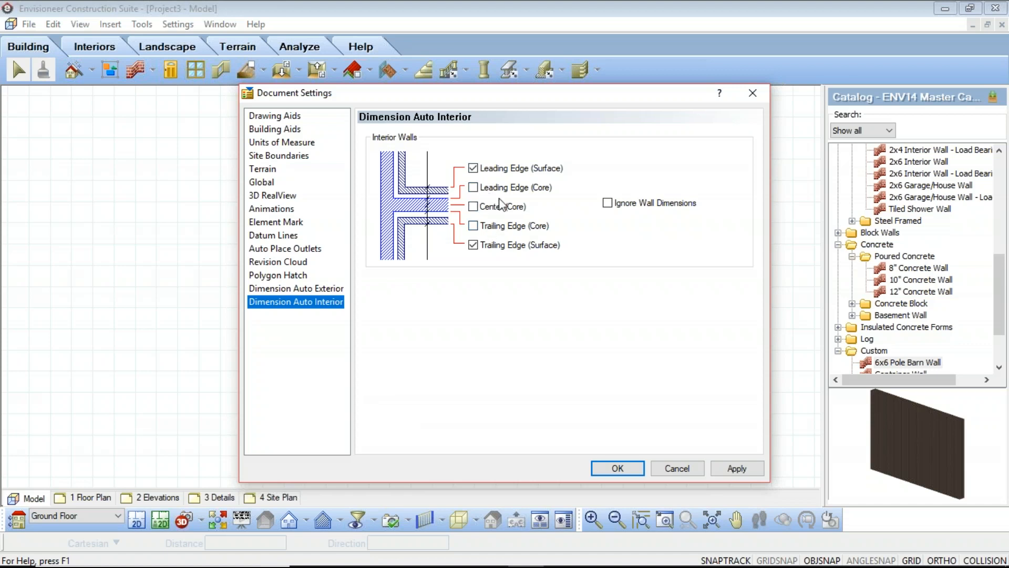
pyautogui.click(473, 168)
pyautogui.click(472, 245)
pyautogui.click(473, 187)
pyautogui.click(472, 226)
pyautogui.click(473, 225)
pyautogui.click(473, 187)
pyautogui.click(474, 168)
pyautogui.click(473, 245)
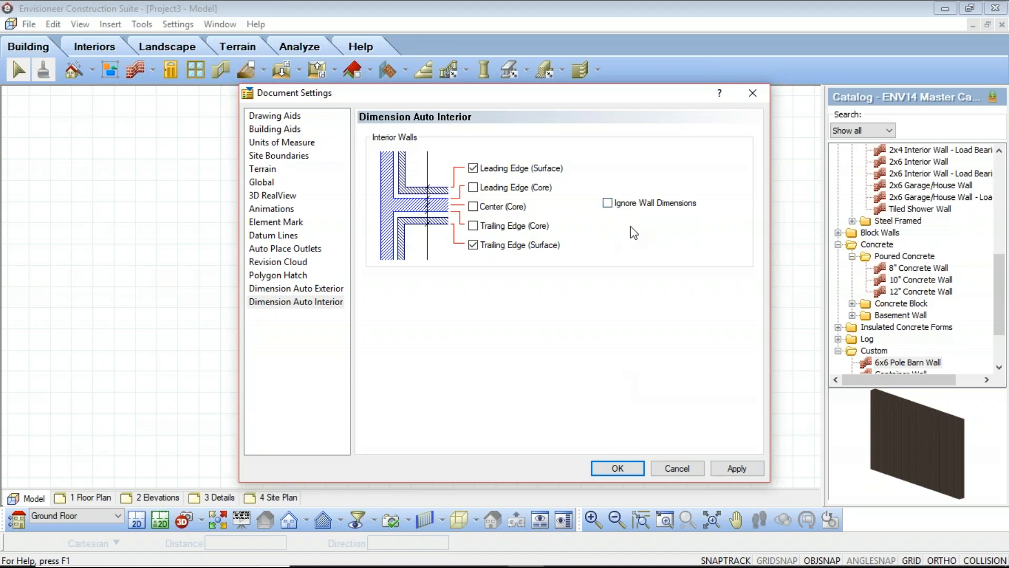
# Apply the document settings and close them
pyautogui.click(736, 466)
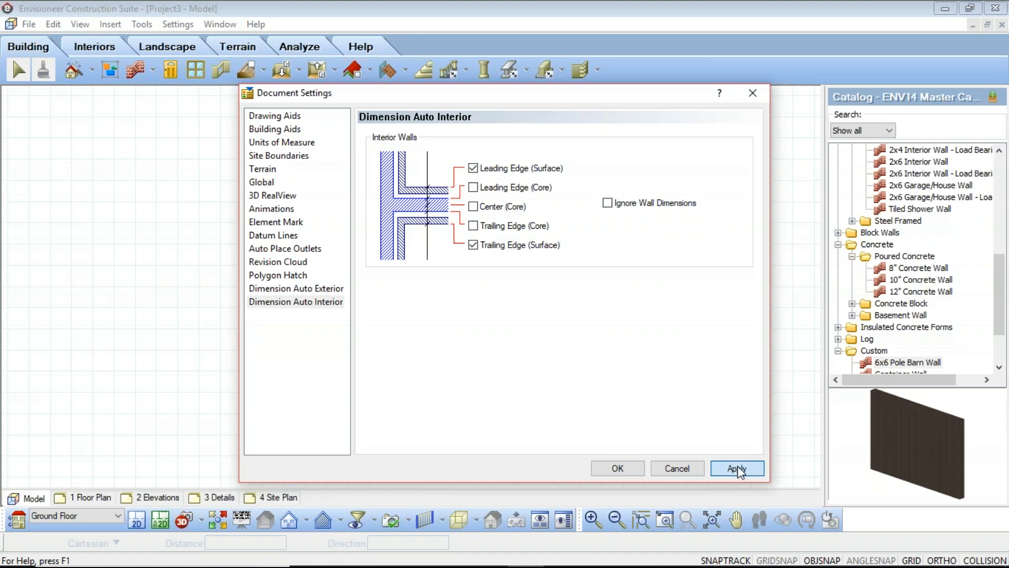
pyautogui.click(620, 468)
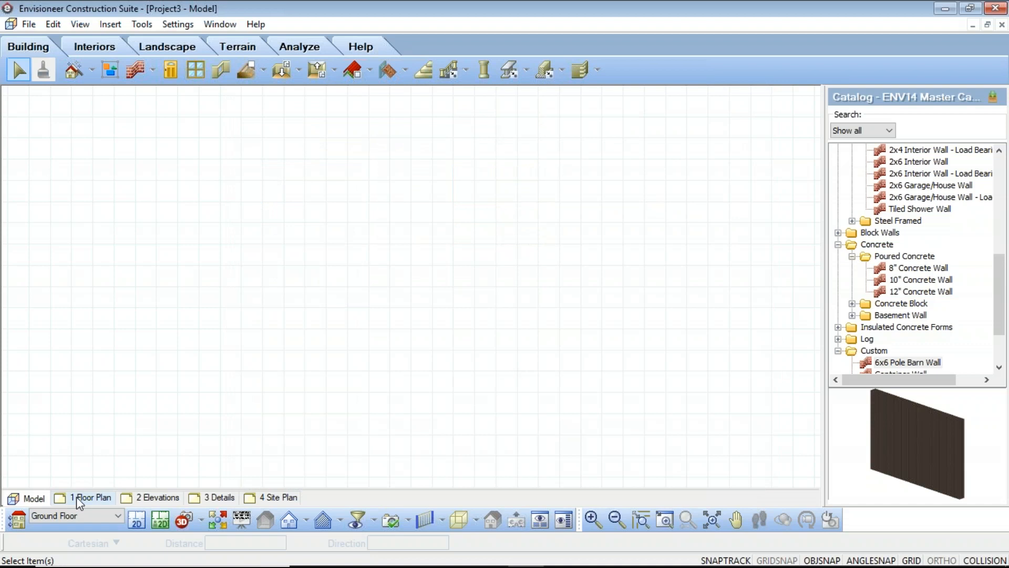
# Open the 1 Floor Plan sheet, review the project information in the Project Manager, and close it without changes
pyautogui.click(96, 503)
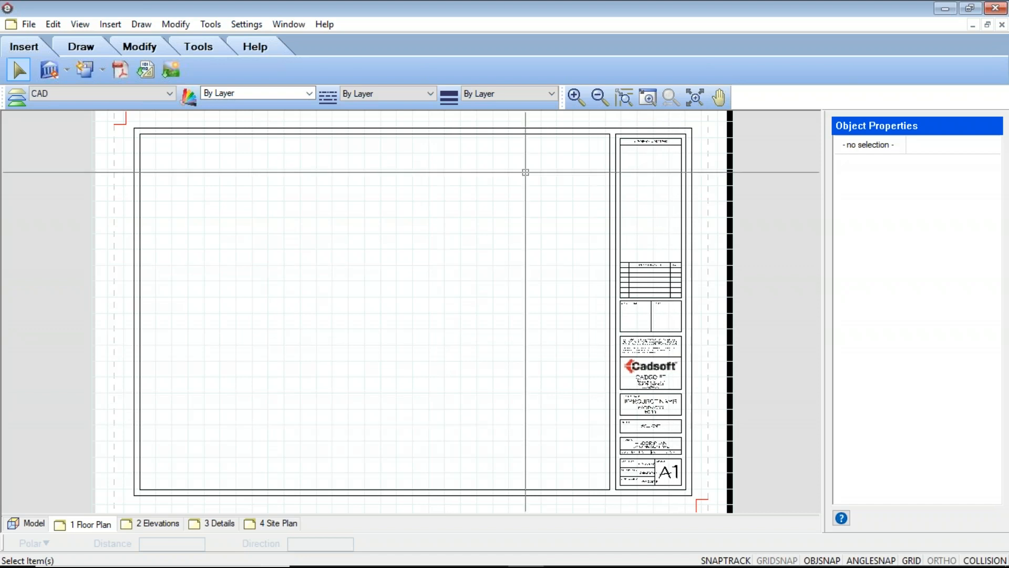
pyautogui.click(29, 24)
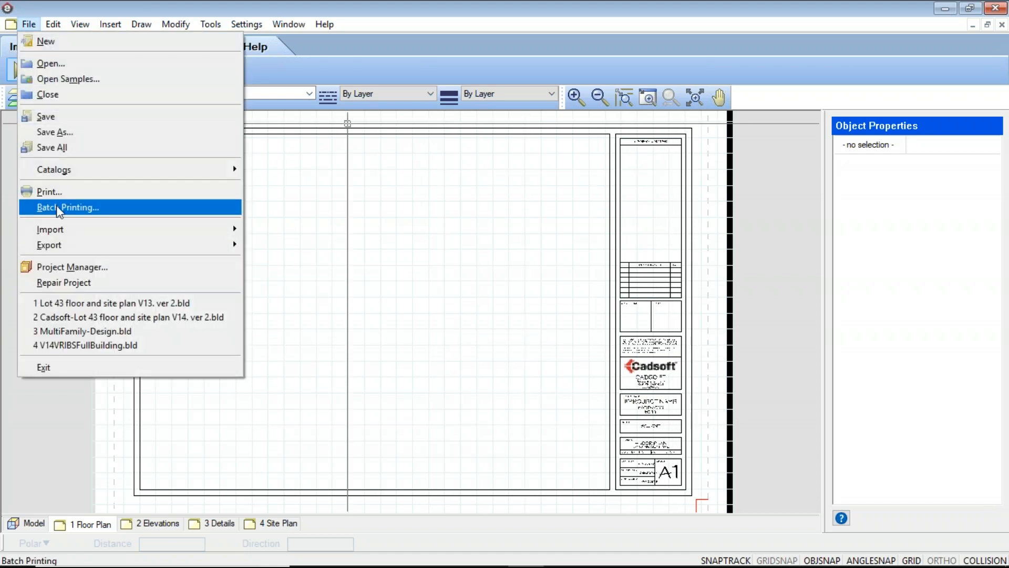
pyautogui.click(64, 267)
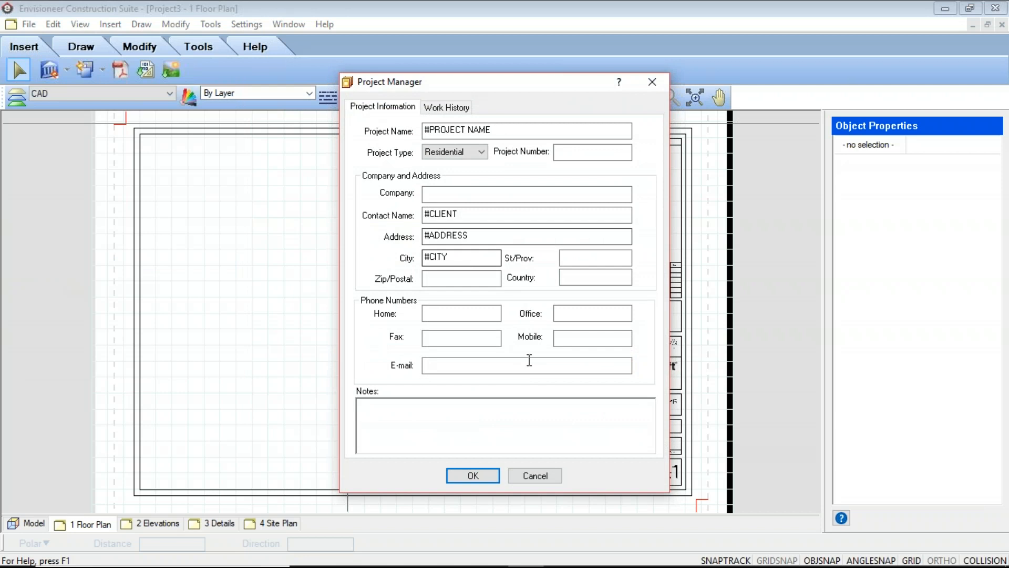
pyautogui.click(552, 479)
# Examine the floor plan sheet's title block, including its company, project, client, drawing and sheet fields
pyautogui.scroll(6, 659, 471)
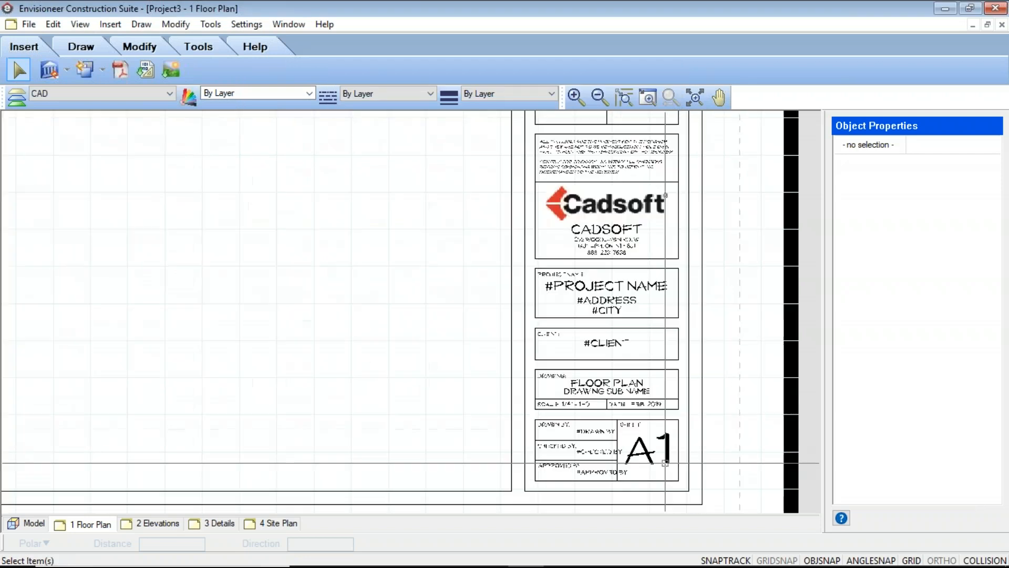
pyautogui.moveTo(473, 302); pyautogui.dragTo(462, 287, button='middle')
pyautogui.moveTo(554, 310); pyautogui.dragTo(550, 457, button='middle')
pyautogui.scroll(-2, 532, 270)
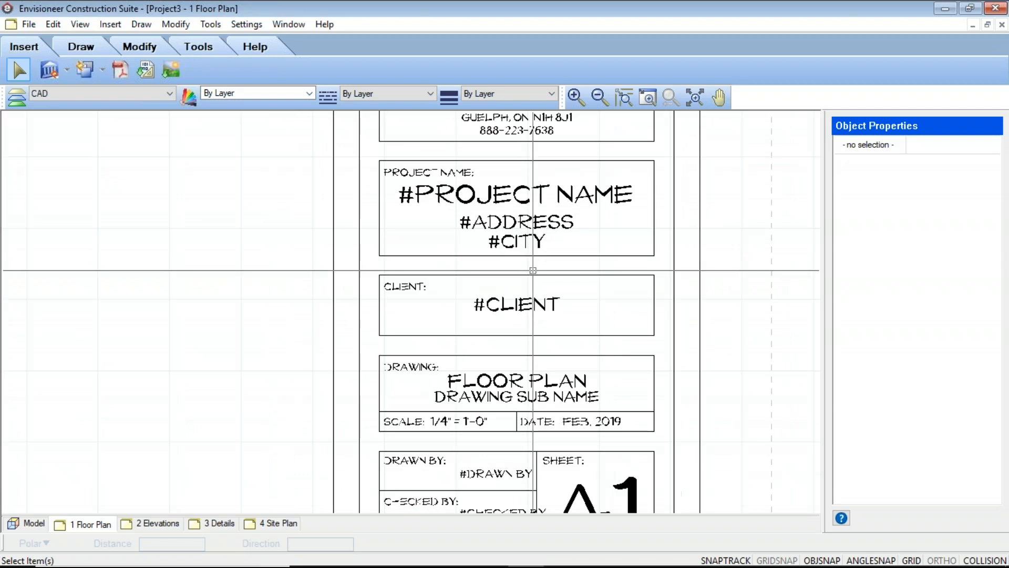
pyautogui.scroll(-2, 549, 306)
pyautogui.moveTo(551, 319); pyautogui.dragTo(573, 315, button='middle')
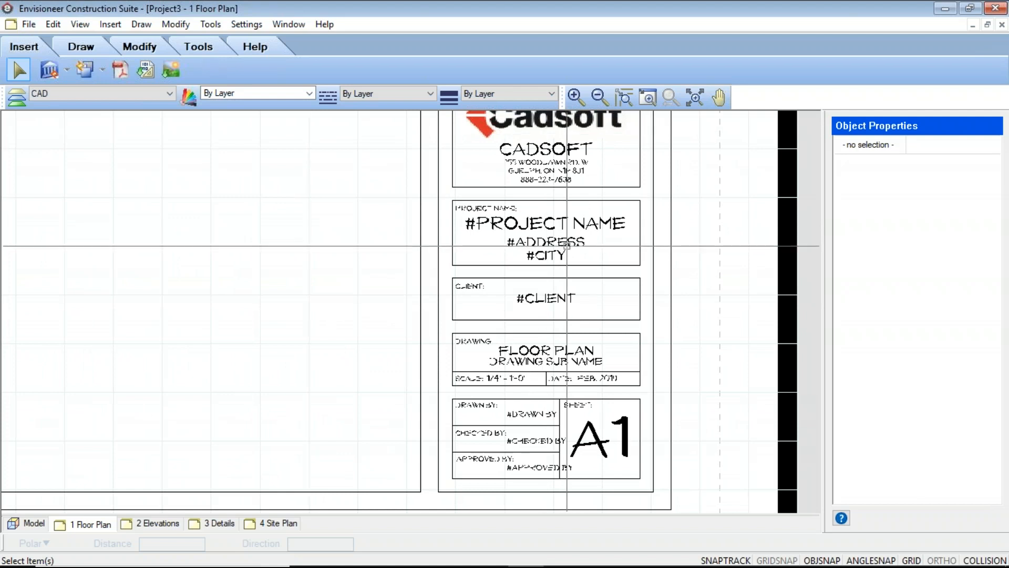
pyautogui.scroll(-3, 507, 252)
pyautogui.moveTo(507, 252); pyautogui.dragTo(503, 345, button='middle')
pyautogui.scroll(3, 506, 271)
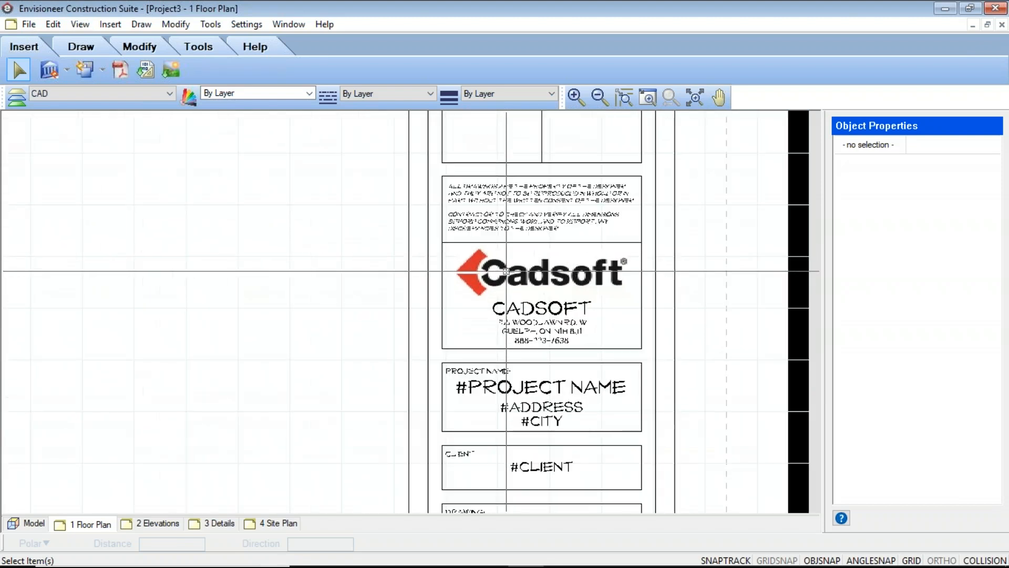
pyautogui.click(485, 305)
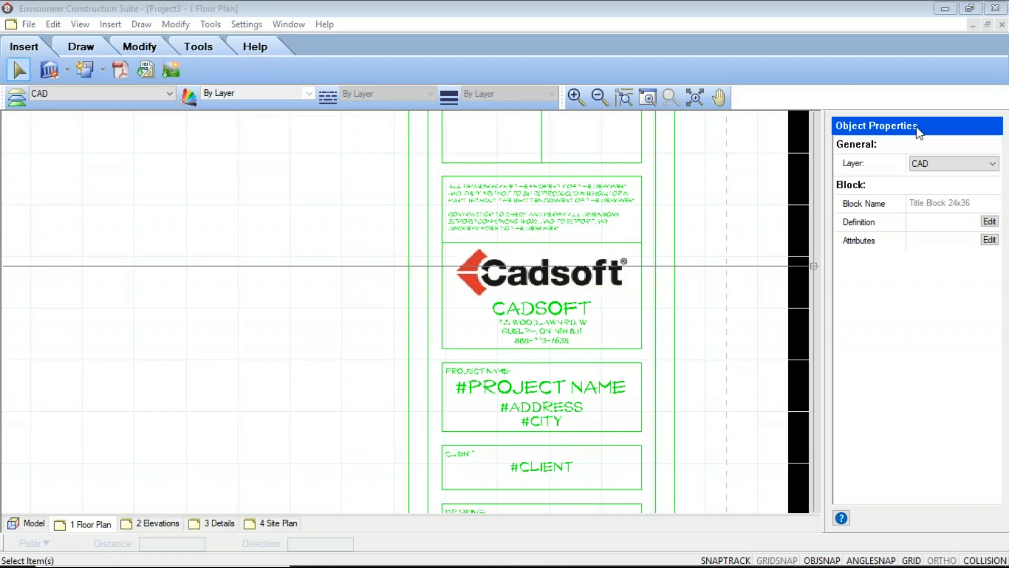
pyautogui.click(989, 221)
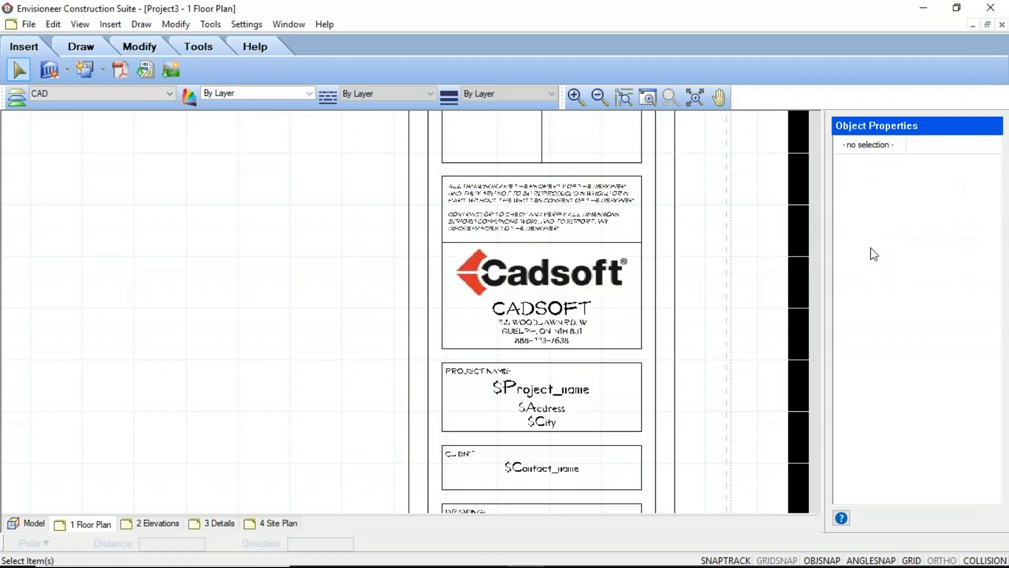
pyautogui.click(546, 274)
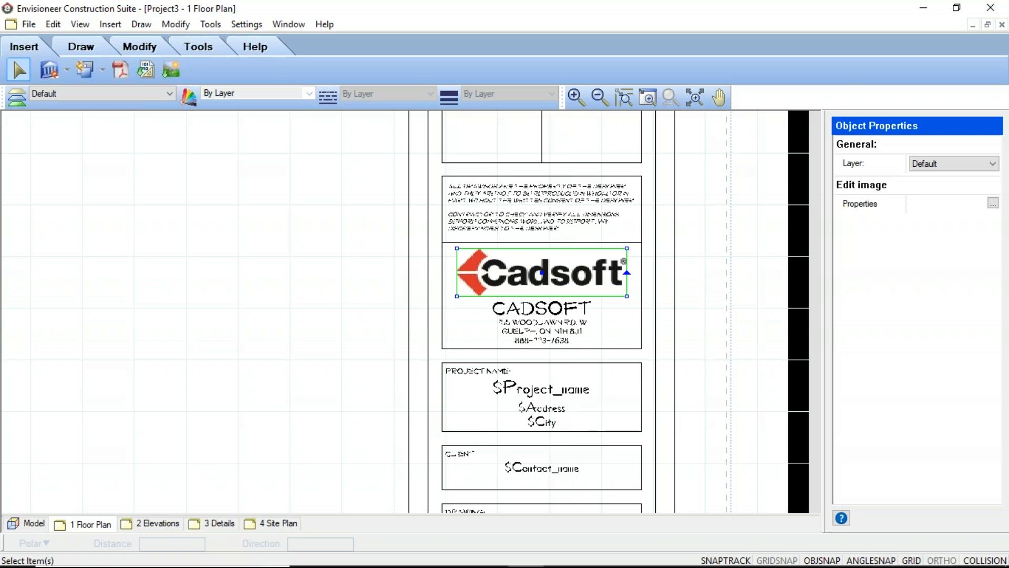
pyautogui.press('Escape')
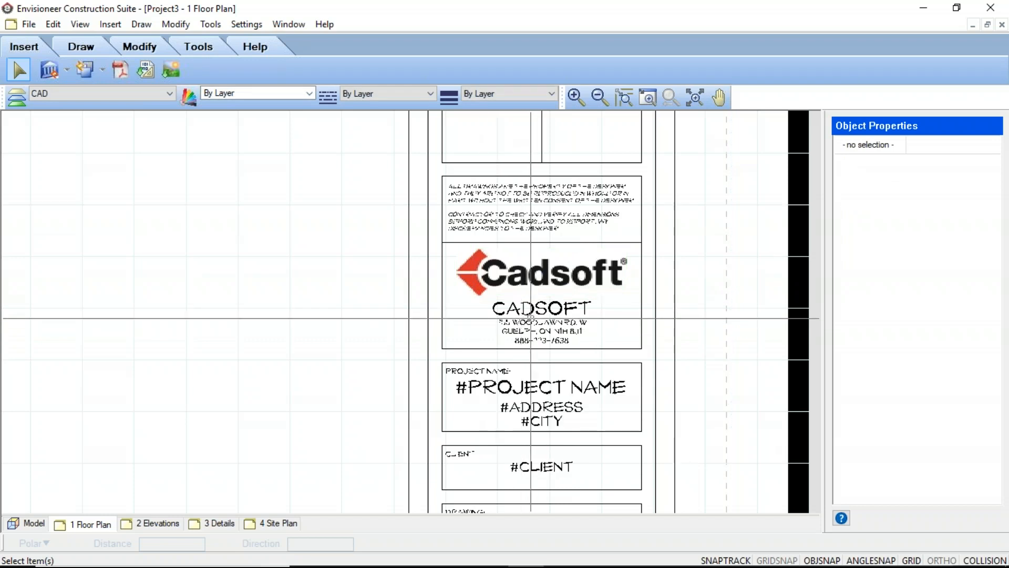
# Edit the Title Block 24x36 definition in place and replace its company name text with BOB
pyautogui.click(531, 308)
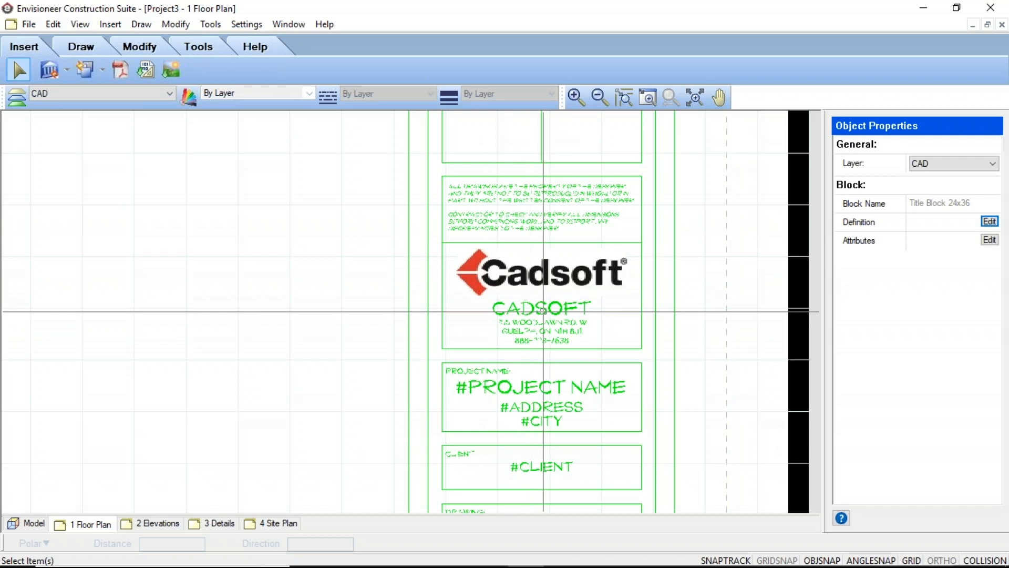
pyautogui.click(990, 222)
pyautogui.click(542, 309)
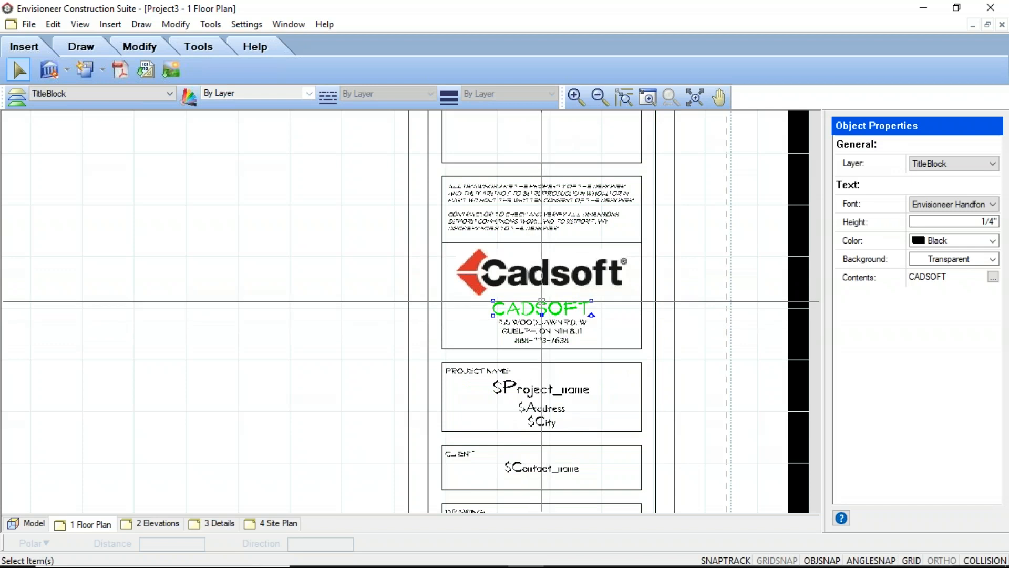
pyautogui.doubleClick(542, 302)
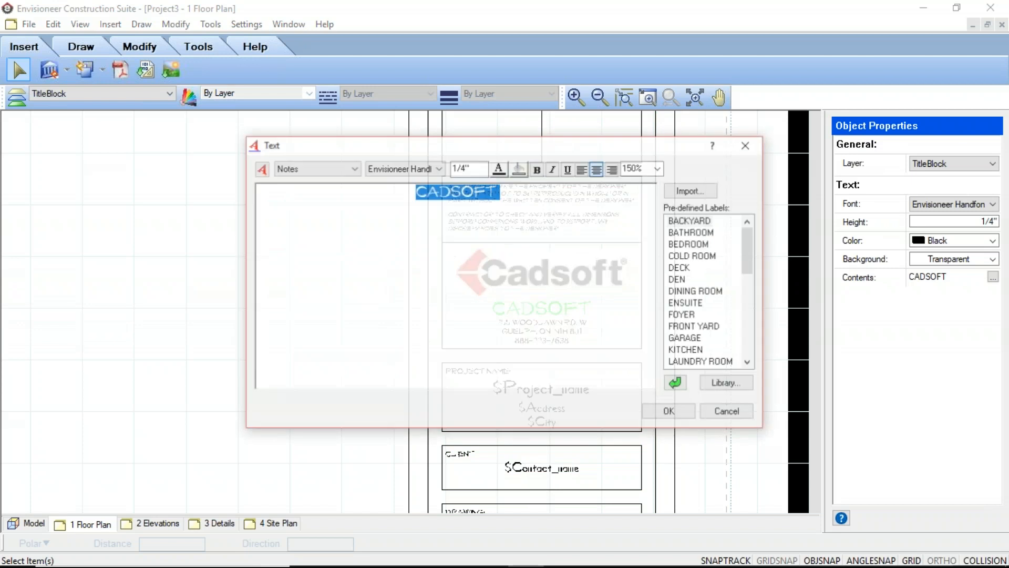
pyautogui.write('Bobs')
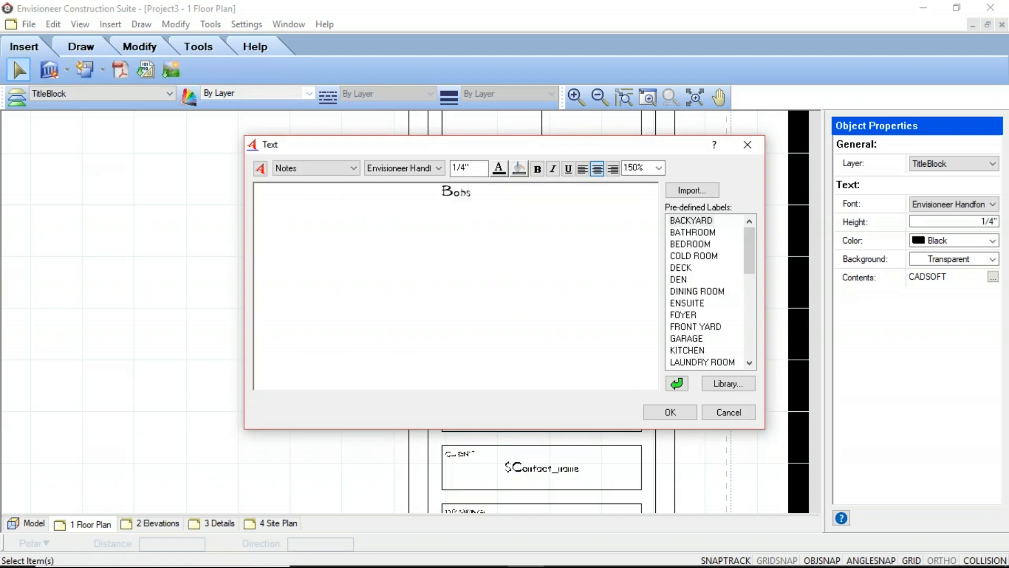
pyautogui.press('BackSpace')
pyautogui.press('BackSpace')
pyautogui.press('BackSpace')
pyautogui.write('ob')
pyautogui.press('BackSpace')
pyautogui.press('BackSpace')
pyautogui.press('BackSpace')
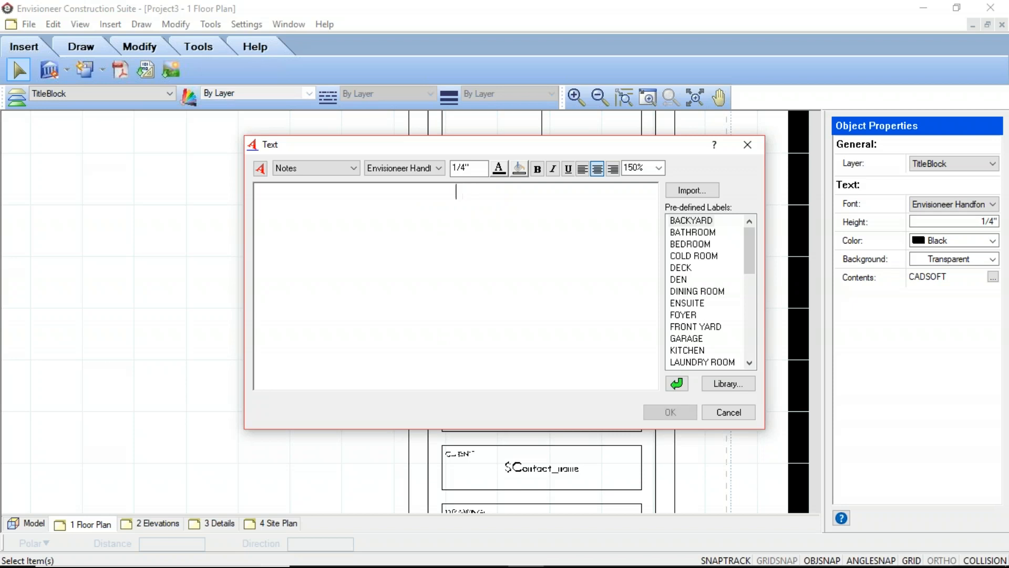
pyautogui.write('B')
pyautogui.press('BackSpace')
pyautogui.write('BOB')
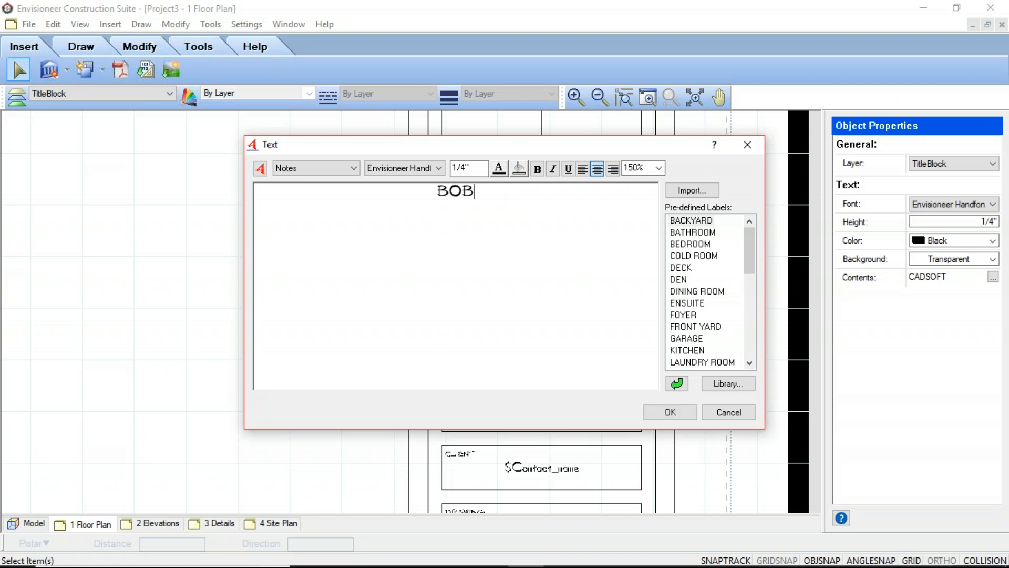
pyautogui.write(' TH')
pyautogui.press('BackSpace')
pyautogui.press('BackSpace')
pyautogui.press('BackSpace')
pyautogui.click(669, 412)
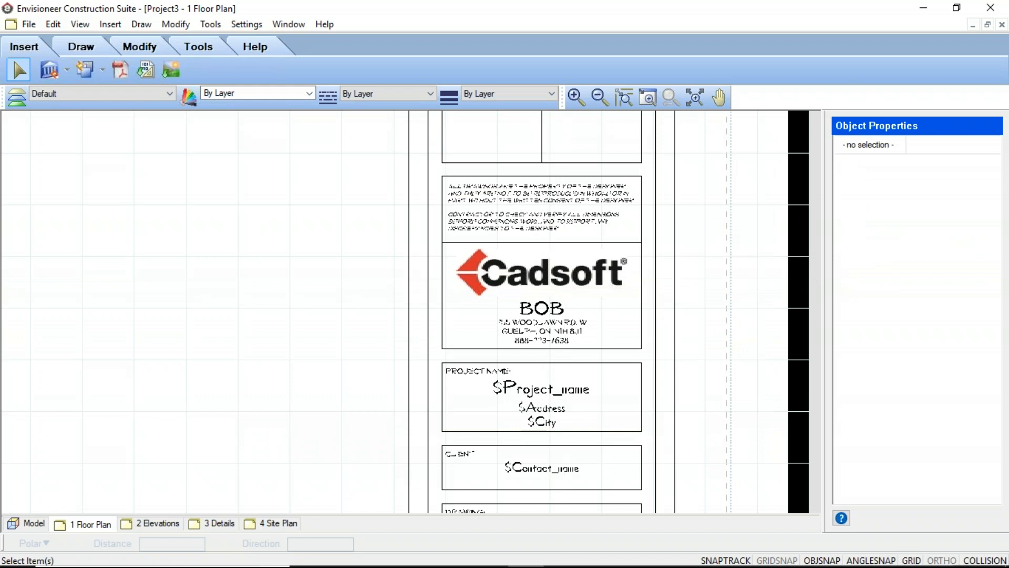
# Replace the title block's logo image with paris.bmp from the Textures folder in Pictures
pyautogui.click(565, 272)
pyautogui.doubleClick(564, 272)
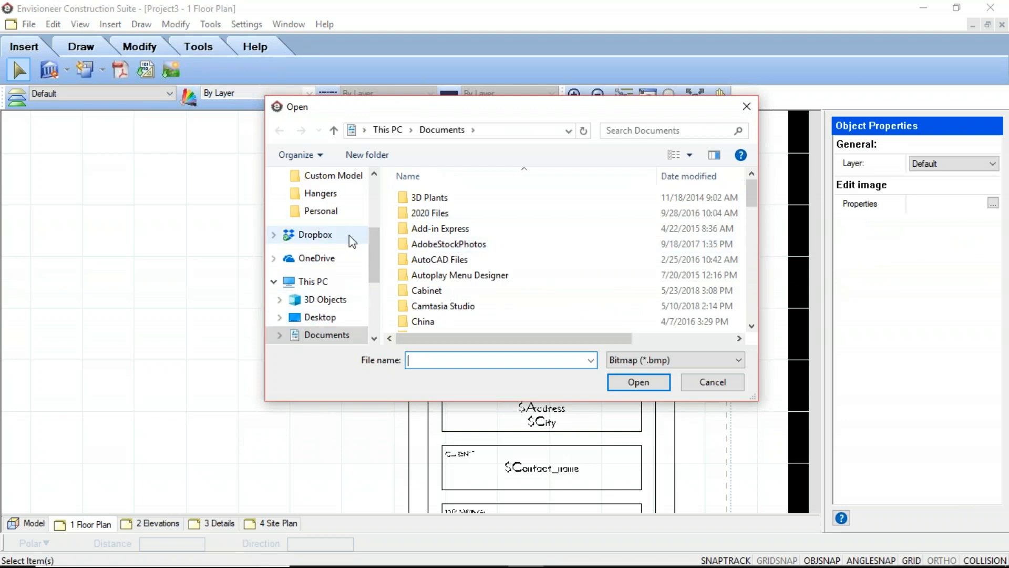
pyautogui.moveTo(376, 250); pyautogui.dragTo(377, 216)
pyautogui.click(319, 246)
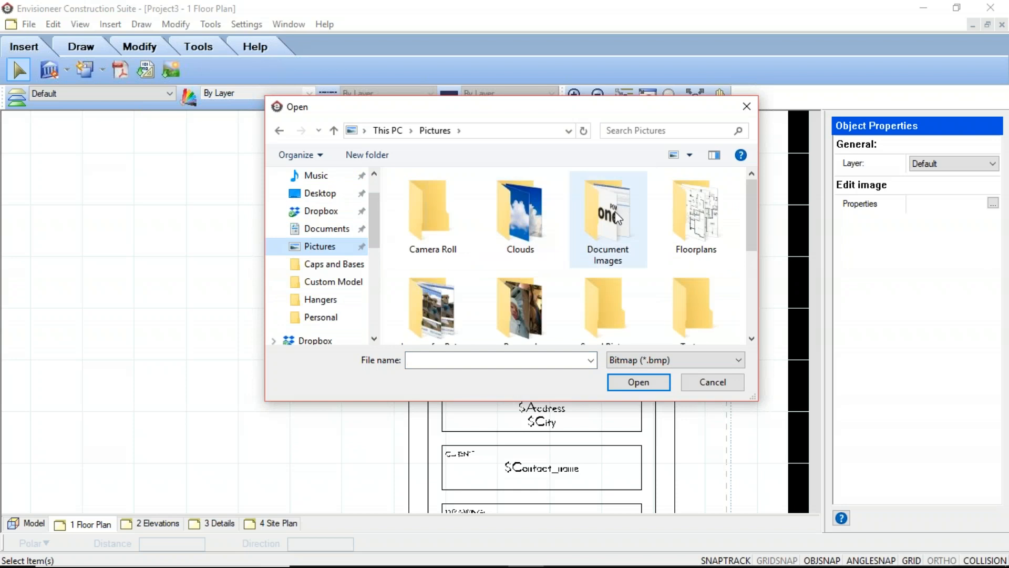
pyautogui.doubleClick(697, 298)
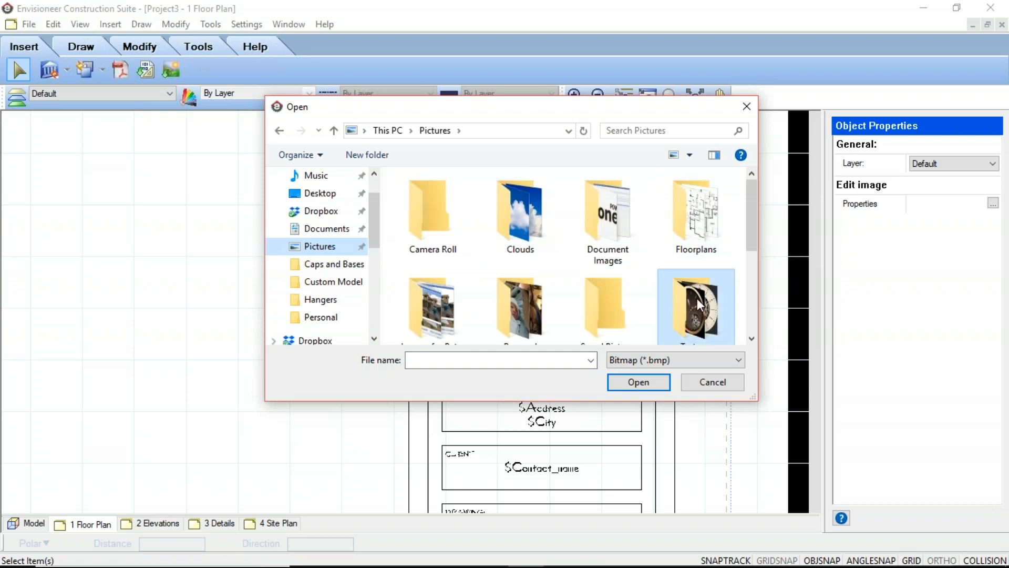
pyautogui.click(624, 216)
pyautogui.click(656, 384)
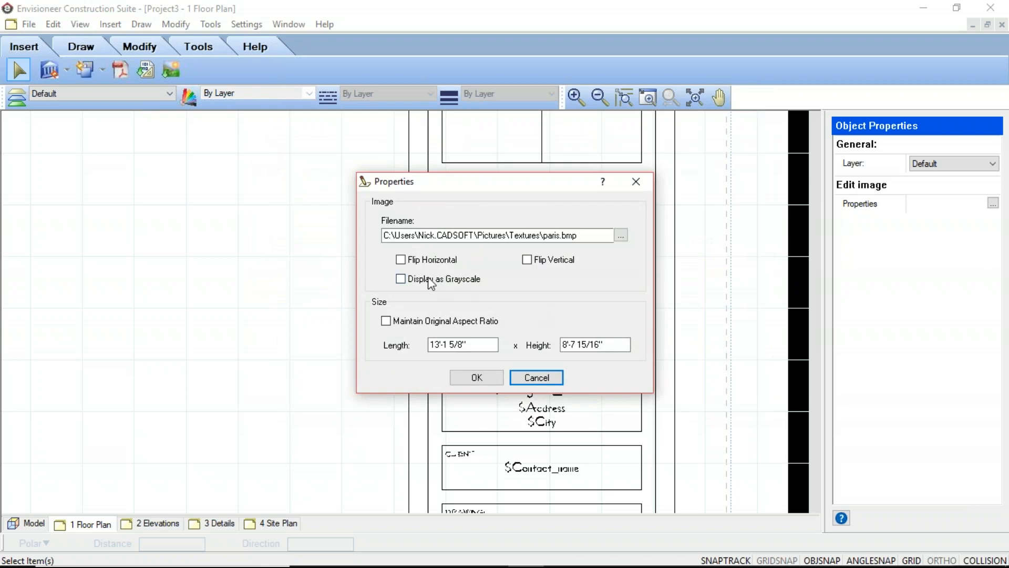
pyautogui.click(477, 377)
# Stretch the new logo image by its corners to about 19' long and 12'-7" high
pyautogui.click(546, 253)
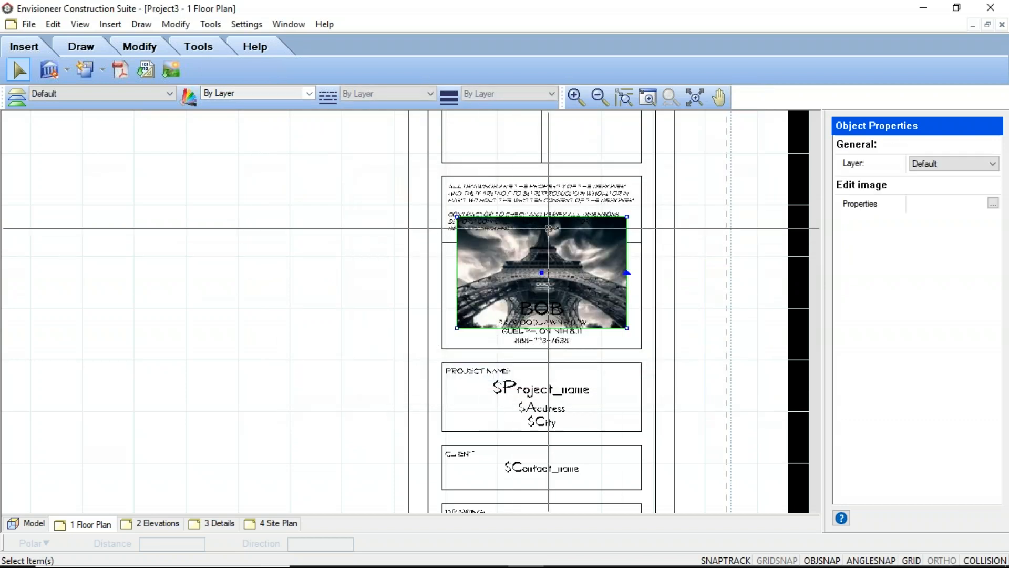
pyautogui.moveTo(636, 267); pyautogui.dragTo(641, 267)
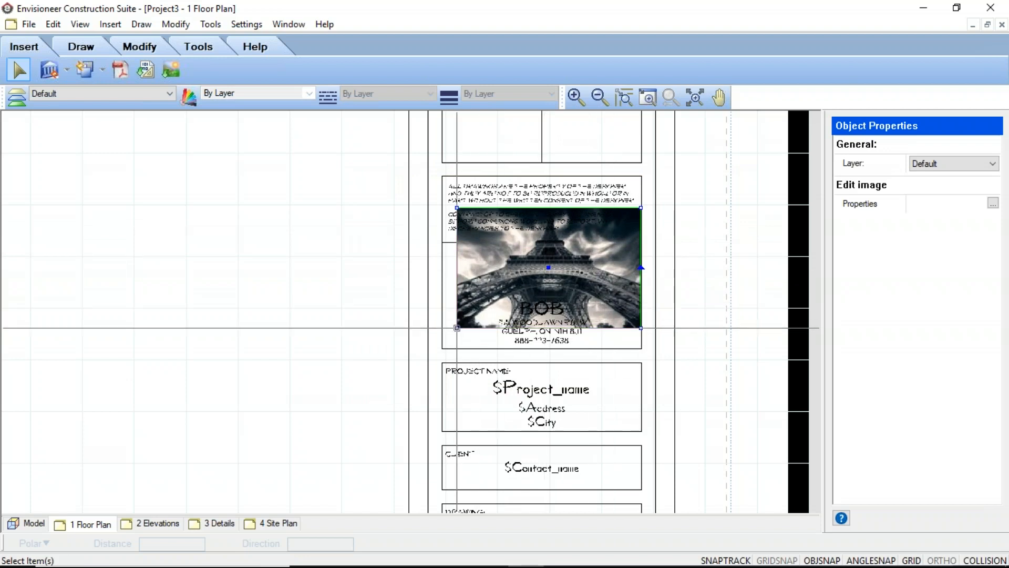
pyautogui.moveTo(459, 327); pyautogui.dragTo(400, 297)
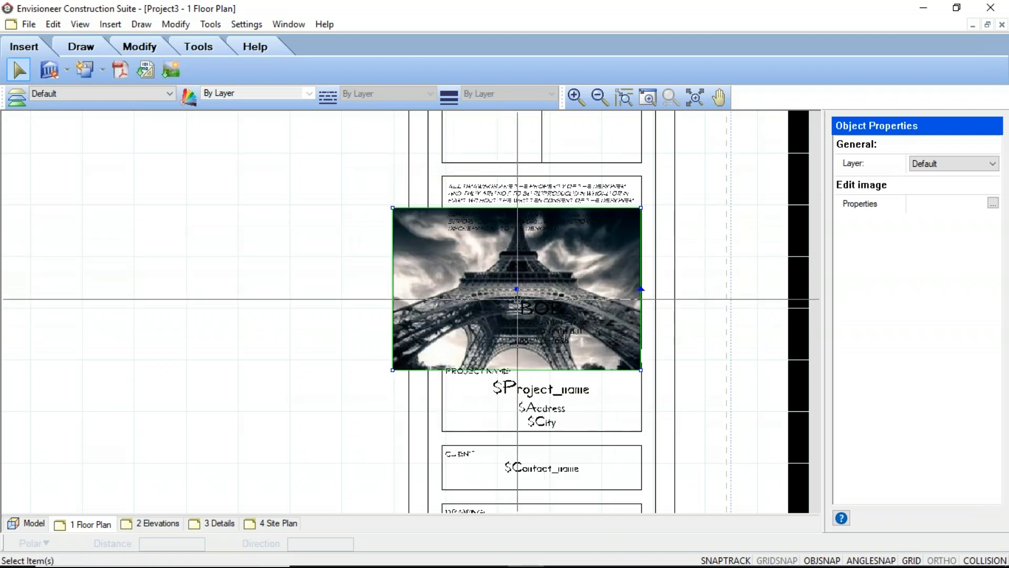
# Set the logo image's length to 8' and its height to 2' in the image properties
pyautogui.click(993, 203)
pyautogui.moveTo(489, 345); pyautogui.dragTo(380, 345)
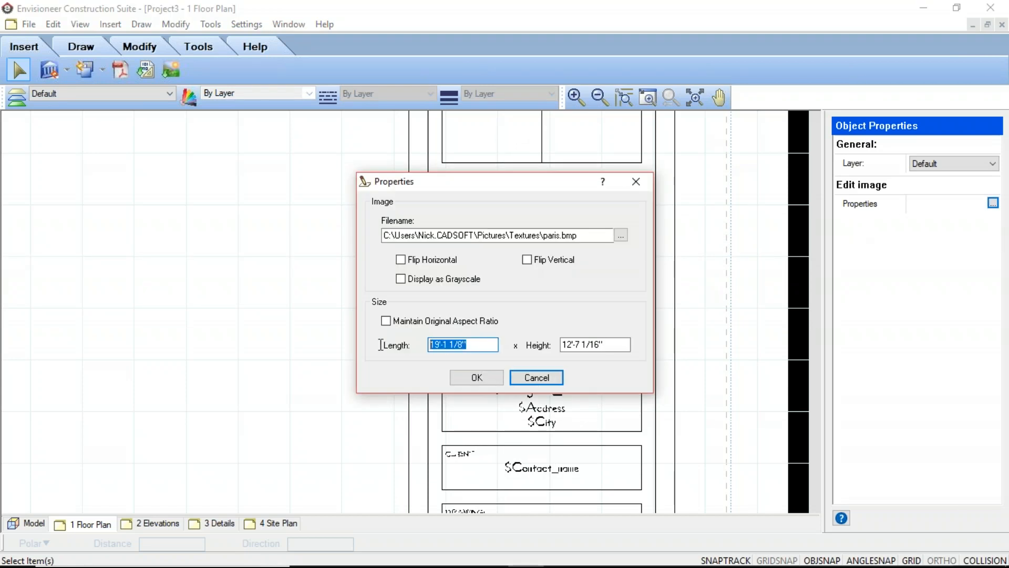
pyautogui.write("8'")
pyautogui.click(609, 345)
pyautogui.moveTo(608, 345); pyautogui.dragTo(502, 340)
pyautogui.write('2')
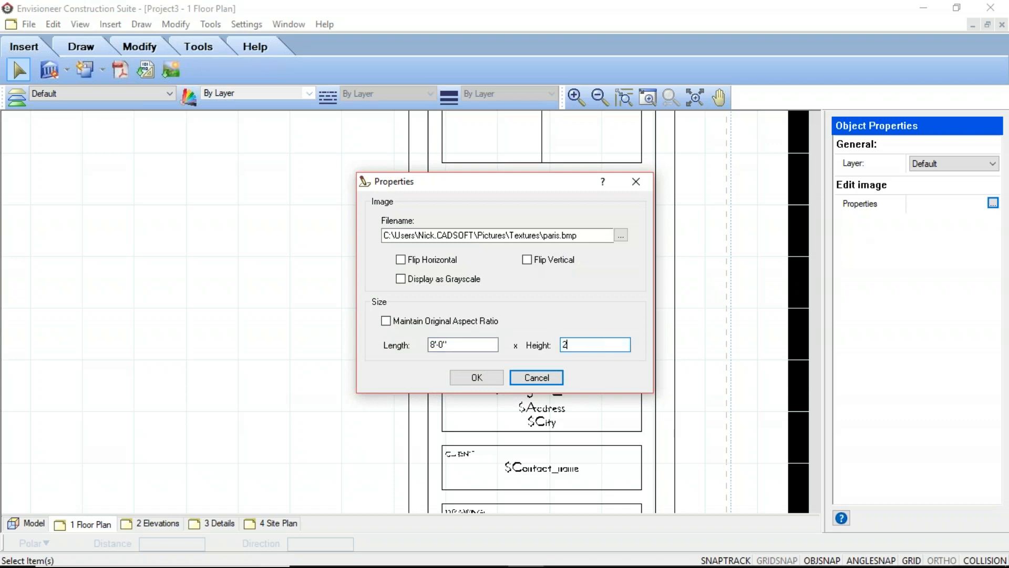
pyautogui.click(478, 378)
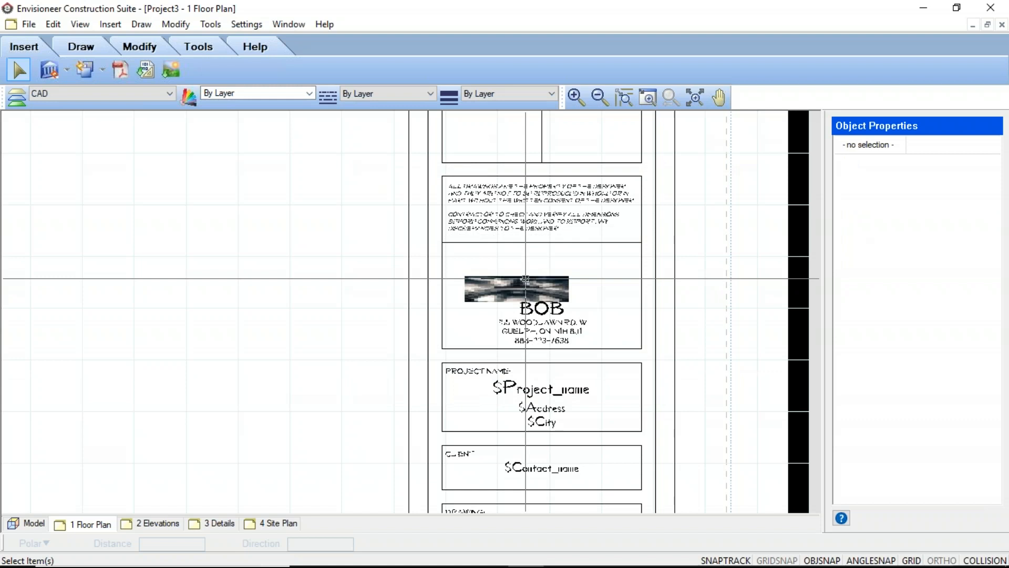
# Move the logo image into the space above the company name and finish editing the title block
pyautogui.moveTo(520, 287); pyautogui.dragTo(537, 274)
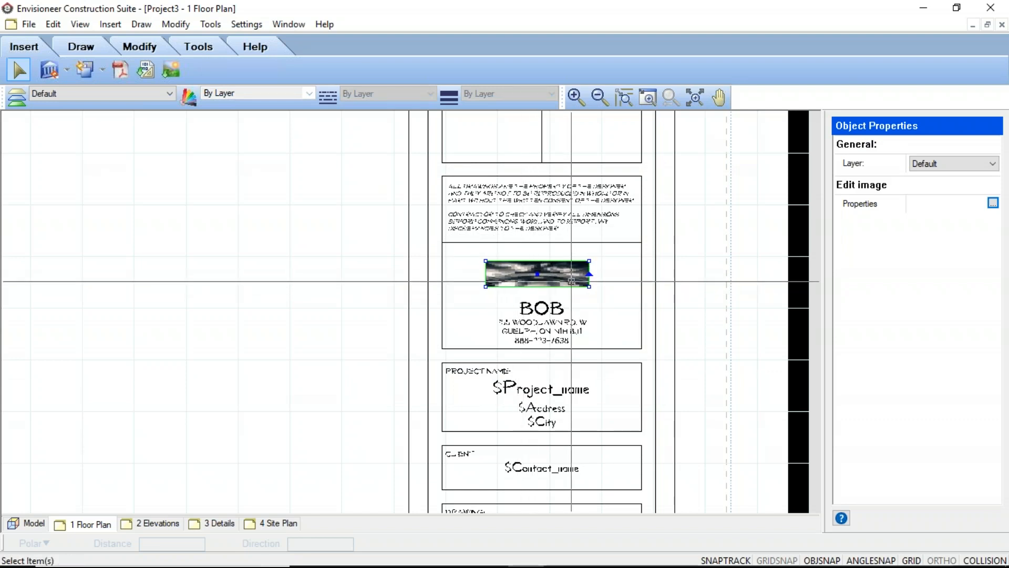
pyautogui.press('Escape')
pyautogui.scroll(-3, 299, 268)
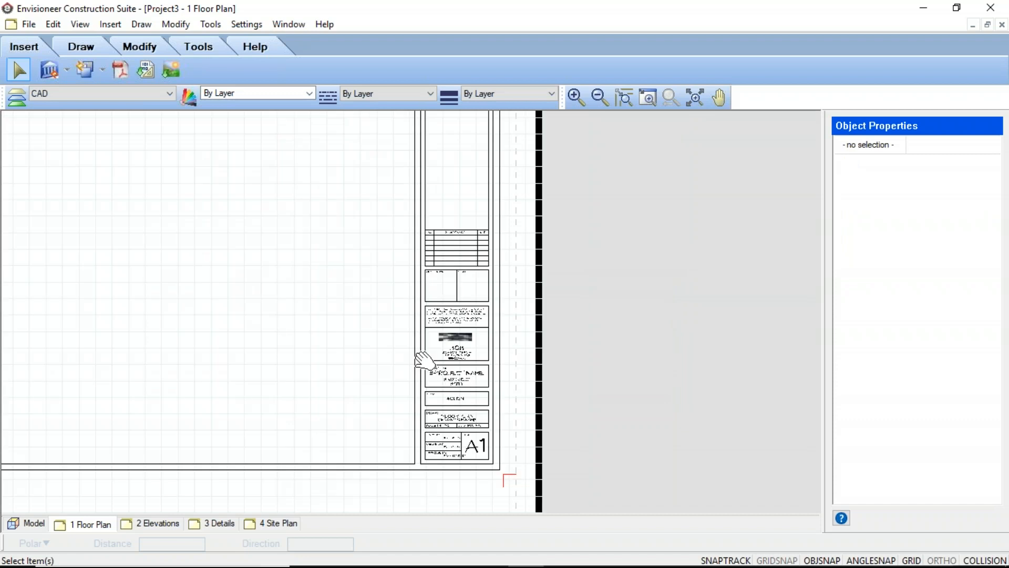
pyautogui.scroll(-2, 413, 349)
pyautogui.moveTo(412, 349); pyautogui.dragTo(440, 345, button='middle')
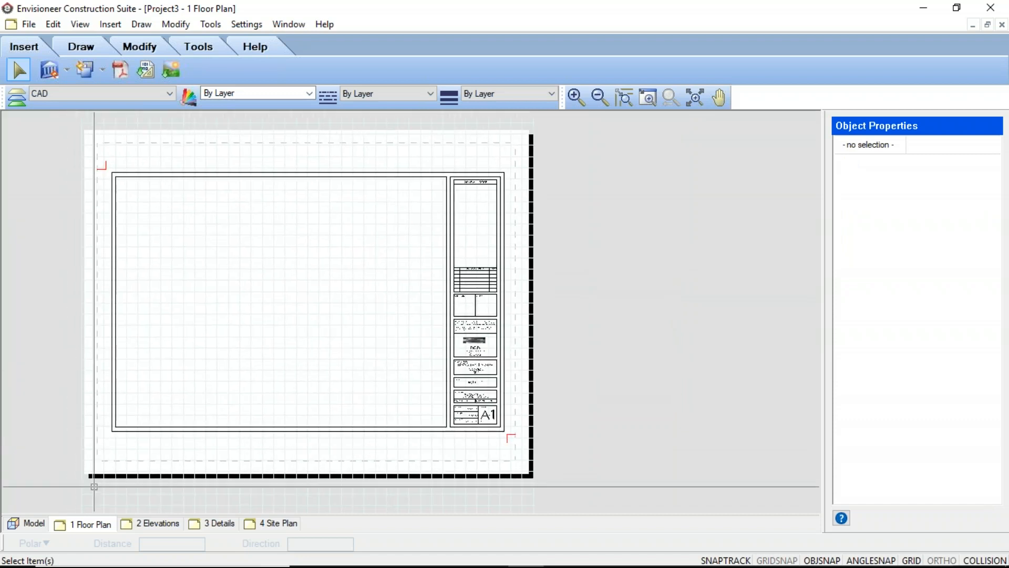
# Check the edited title block on the 2 Elevations sheet and return to the Model view
pyautogui.click(147, 526)
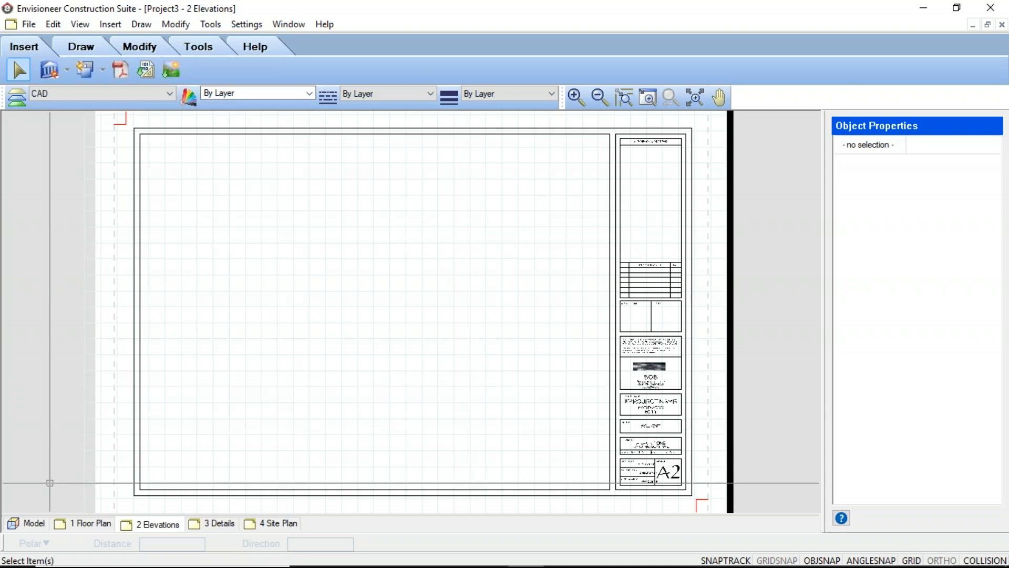
pyautogui.click(73, 526)
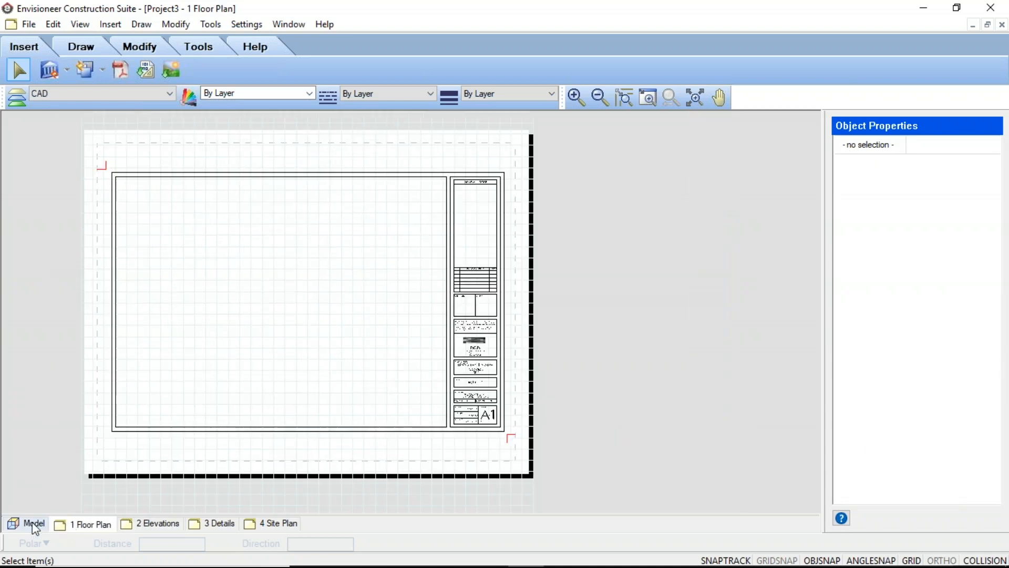
pyautogui.click(29, 524)
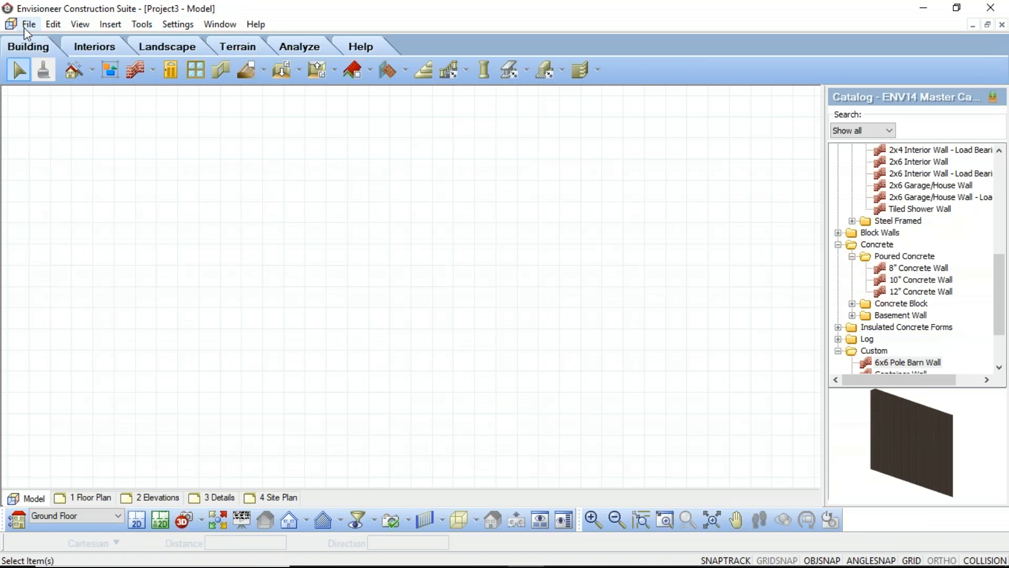
# Start saving the project as a new file in the Templates folder under ProgramData, Cadsoft, Envisioneer 14 on drive C
pyautogui.click(28, 27)
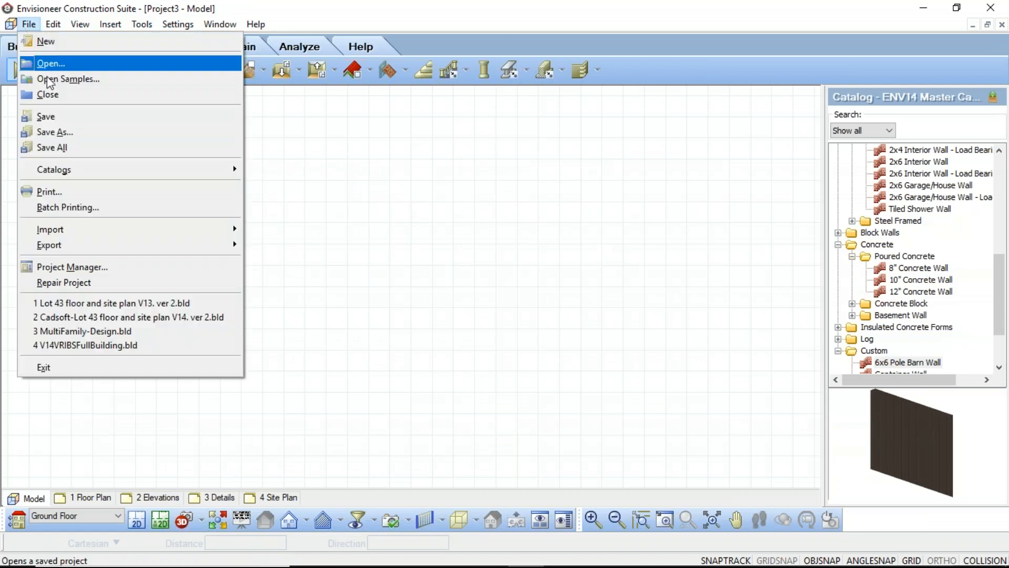
pyautogui.click(55, 132)
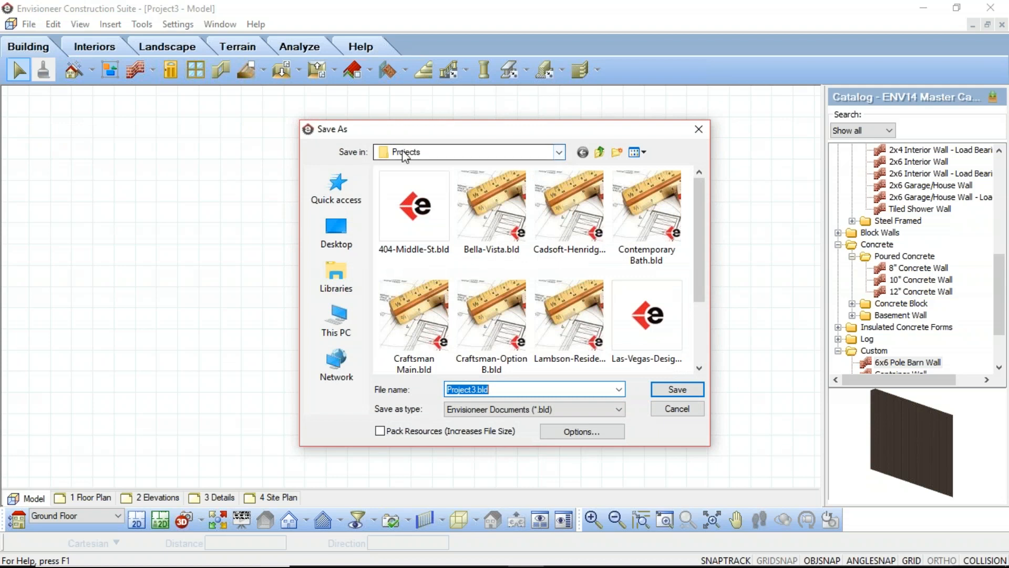
pyautogui.click(561, 153)
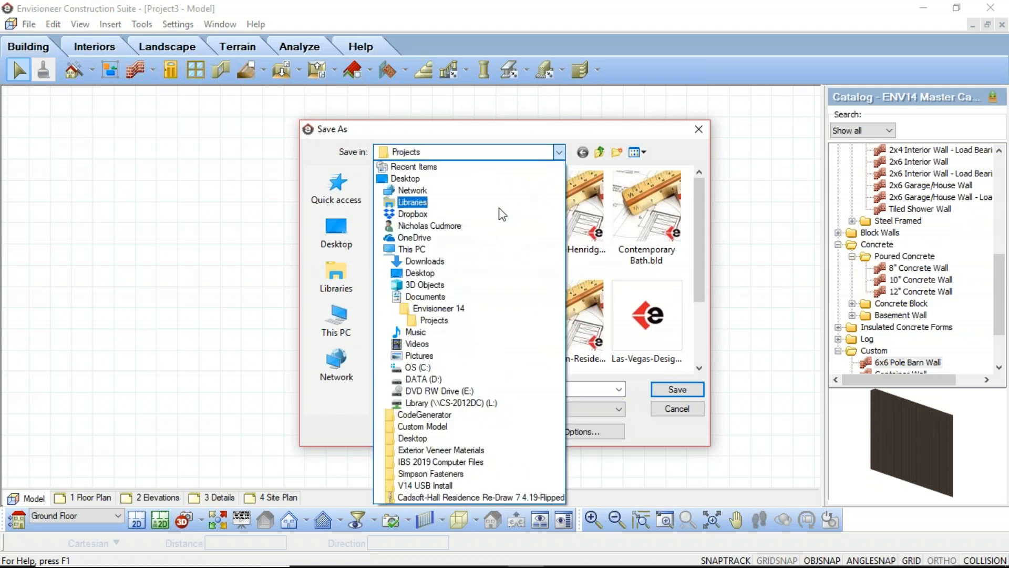
pyautogui.click(418, 368)
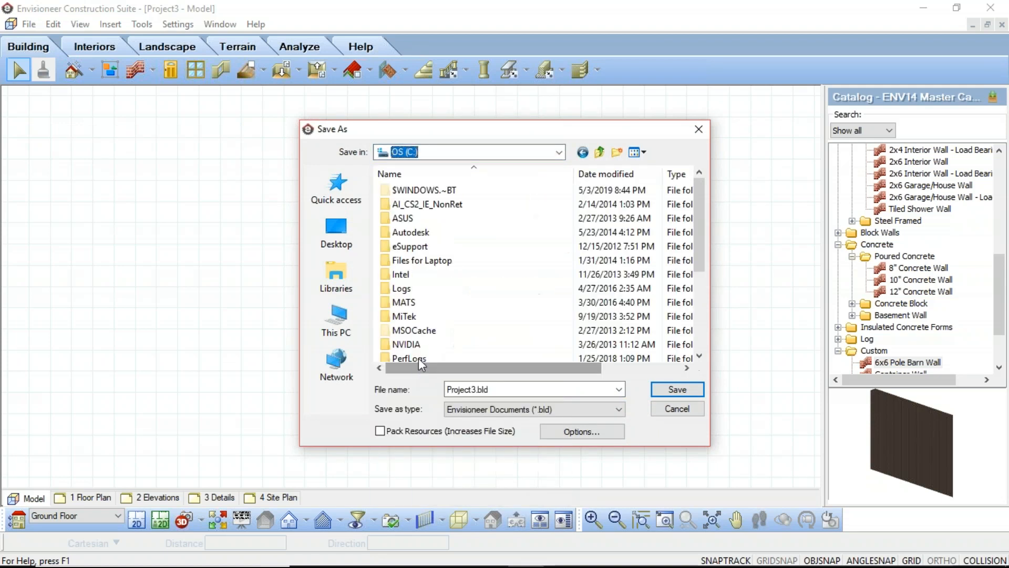
pyautogui.scroll(-2, 438, 341)
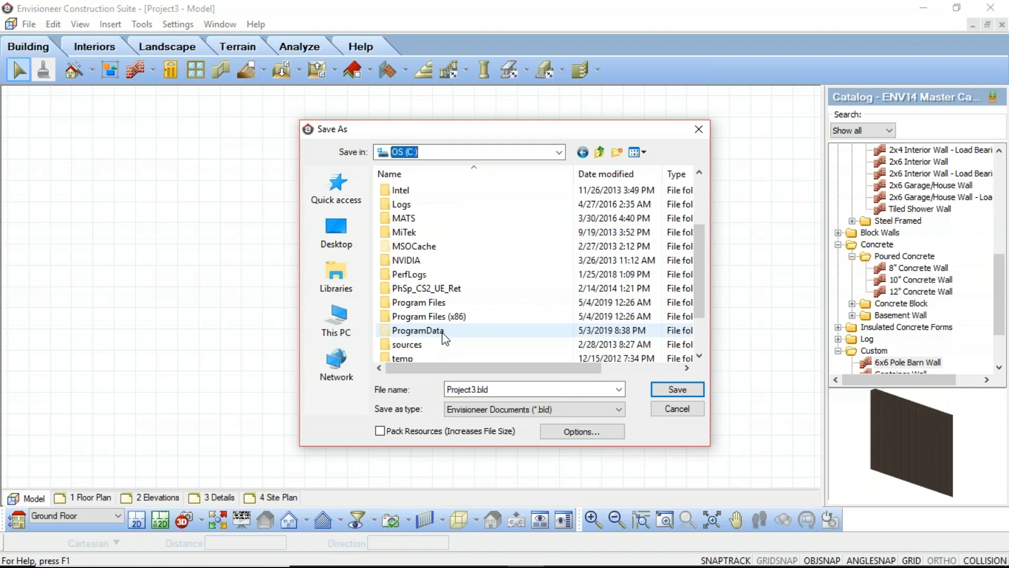
pyautogui.doubleClick(415, 330)
pyautogui.scroll(-4, 438, 246)
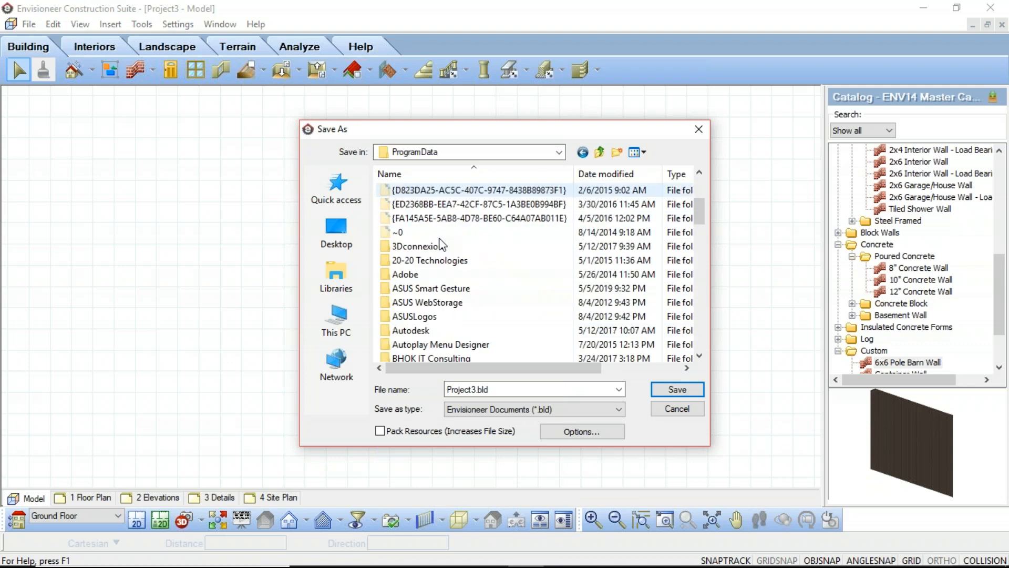
pyautogui.doubleClick(408, 301)
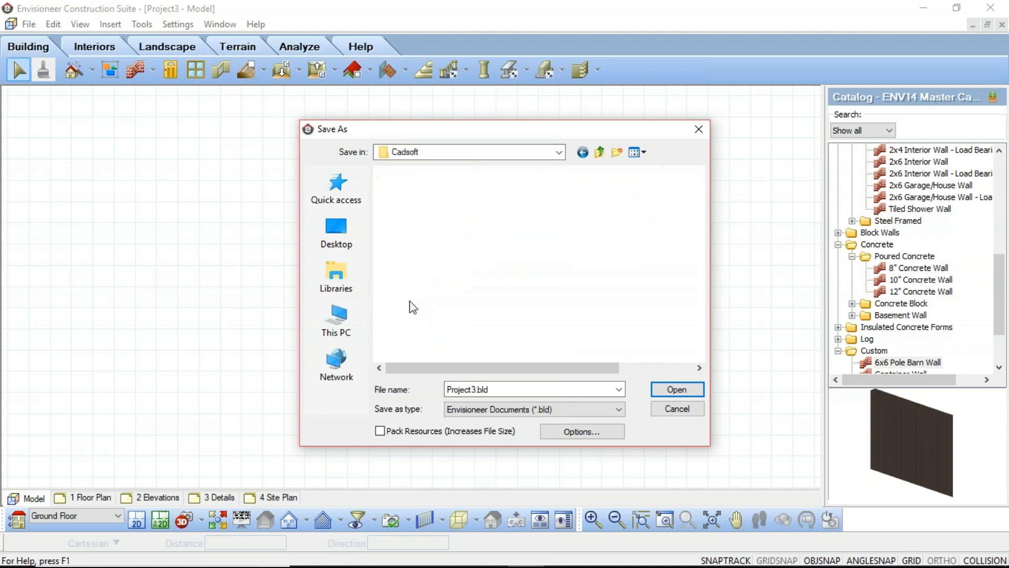
pyautogui.click(408, 303)
pyautogui.doubleClick(408, 302)
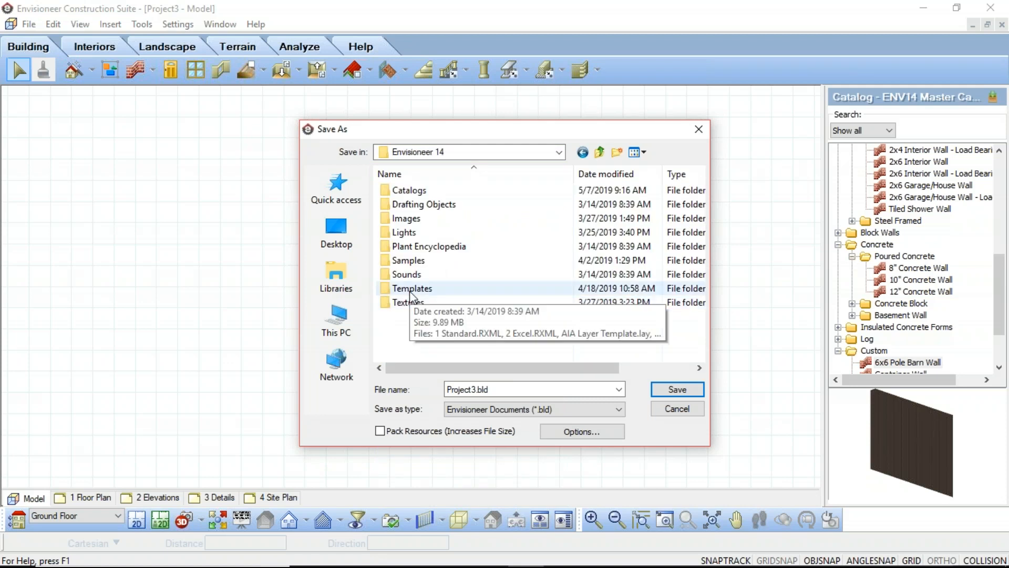
pyautogui.doubleClick(411, 289)
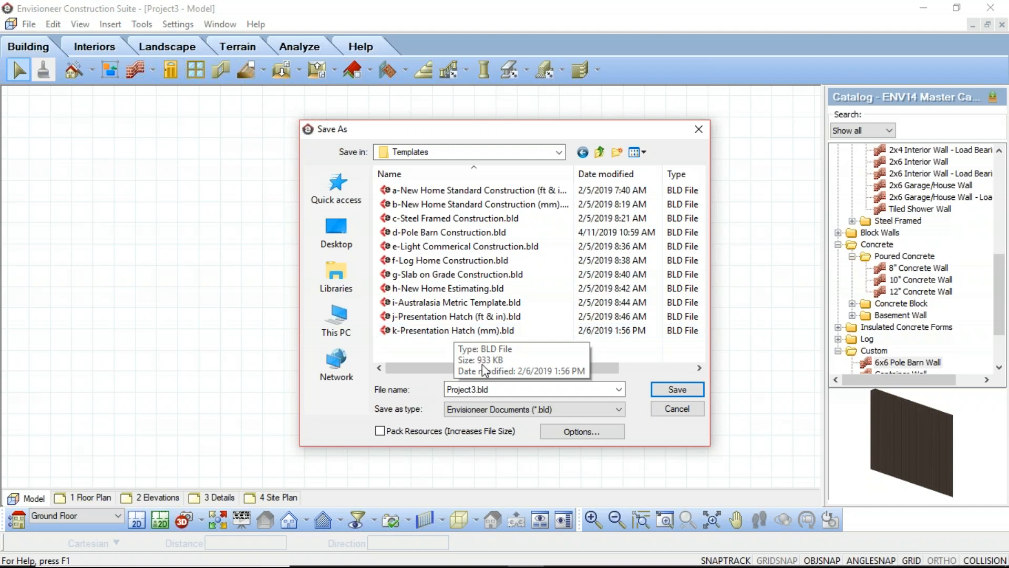
# Name the new template file 1-BOB
pyautogui.moveTo(495, 389); pyautogui.dragTo(356, 415)
pyautogui.write('1')
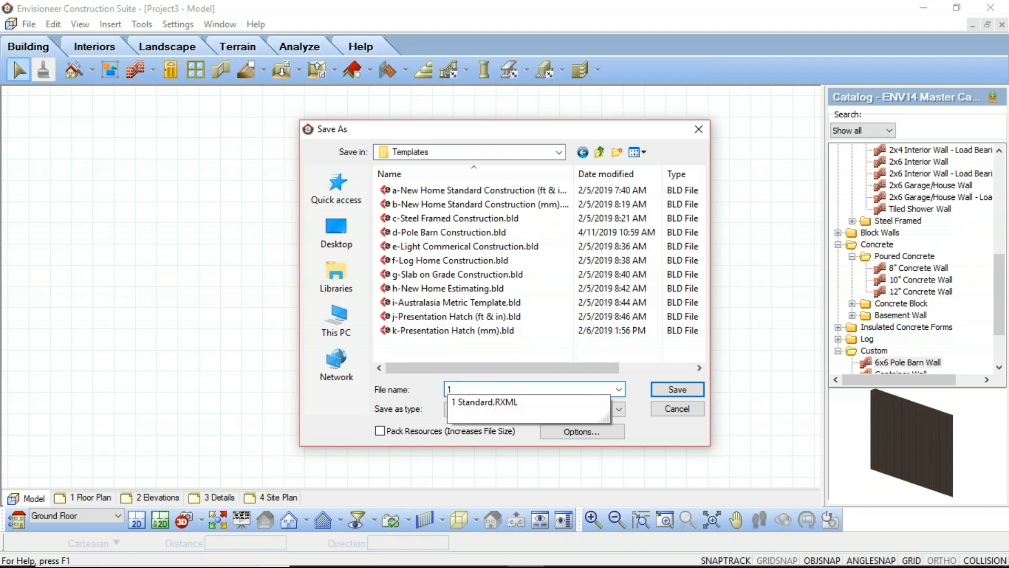
pyautogui.write('-bob')
pyautogui.press('BackSpace')
pyautogui.press('BackSpace')
pyautogui.press('BackSpace')
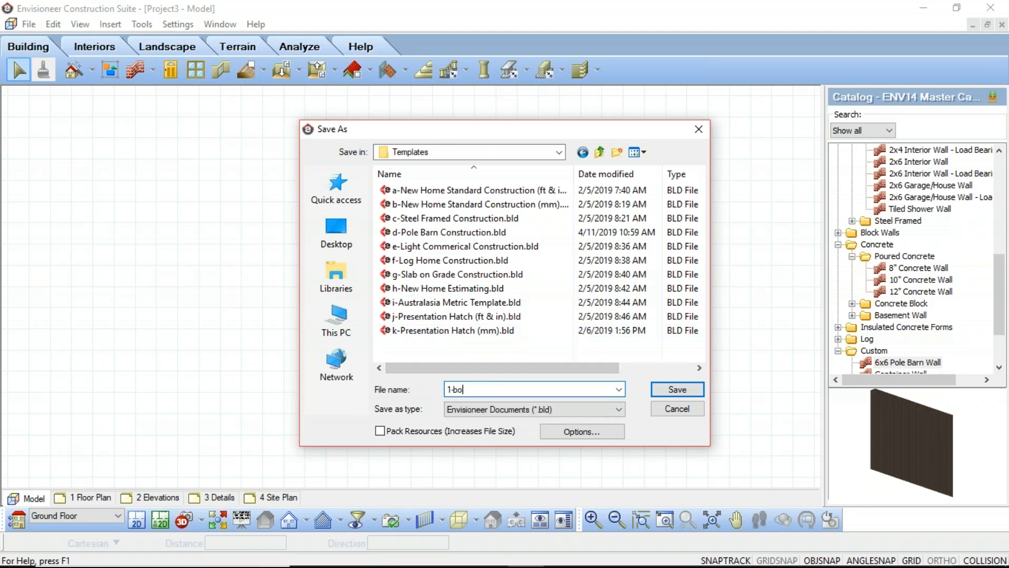
pyautogui.write('BOB')
# Set the thumbnail preview option to Attach image file, keep the template notes, and save the 1-BOB template
pyautogui.click(579, 433)
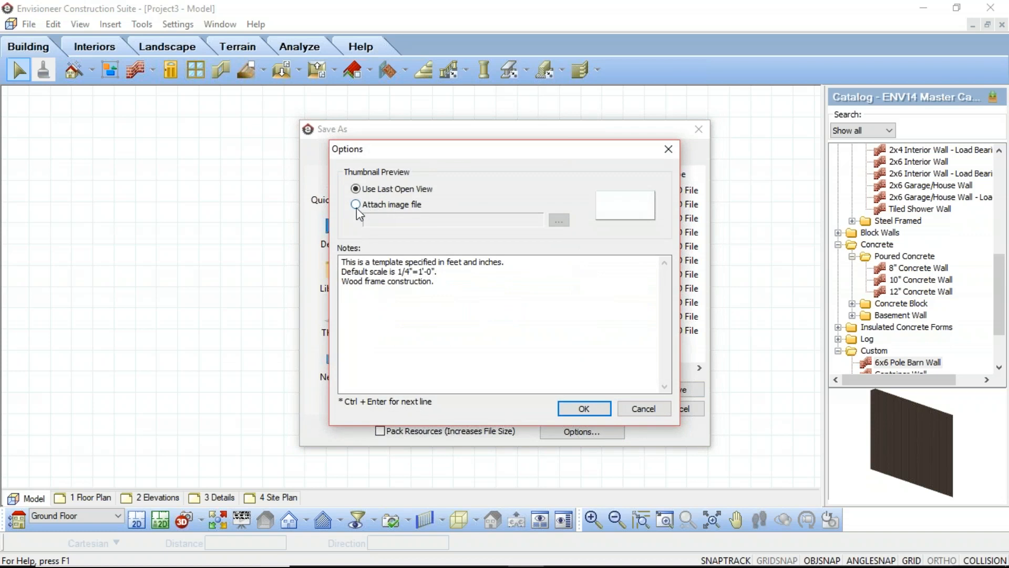
pyautogui.click(358, 206)
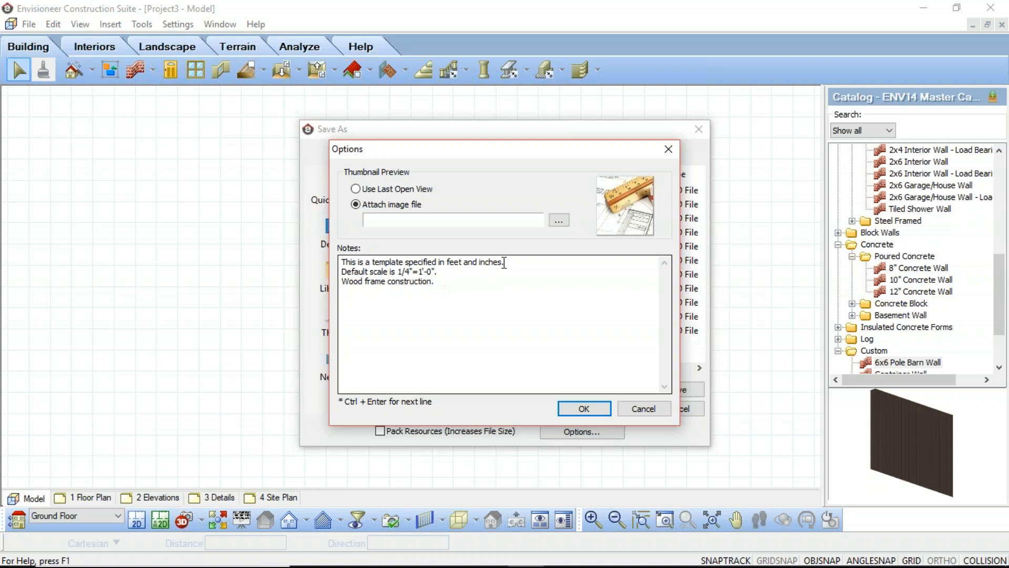
pyautogui.click(578, 410)
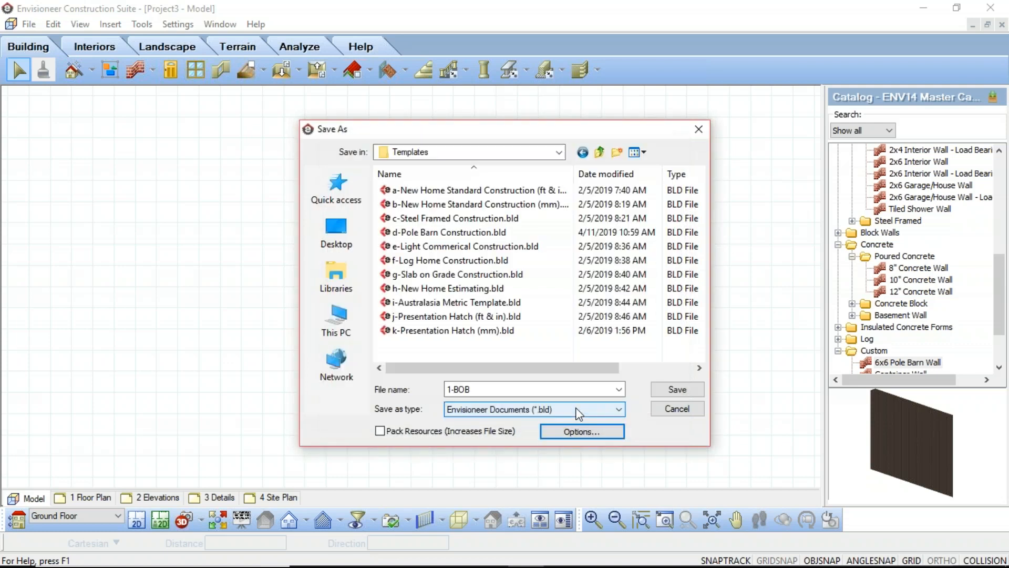
pyautogui.click(664, 389)
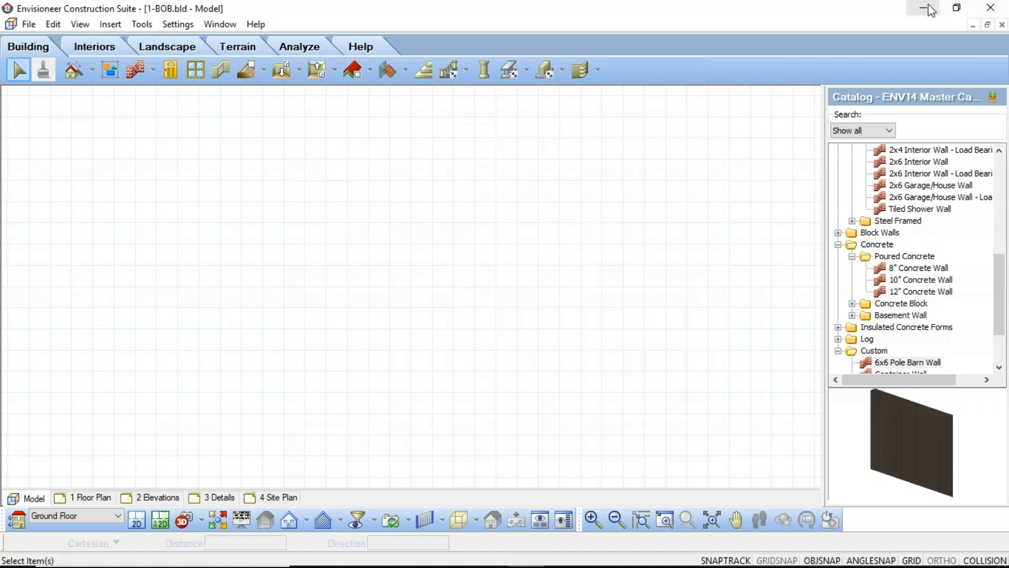
# Close the saved template file and create a new project from the 1-BOB.bld template
pyautogui.click(31, 27)
pyautogui.click(54, 94)
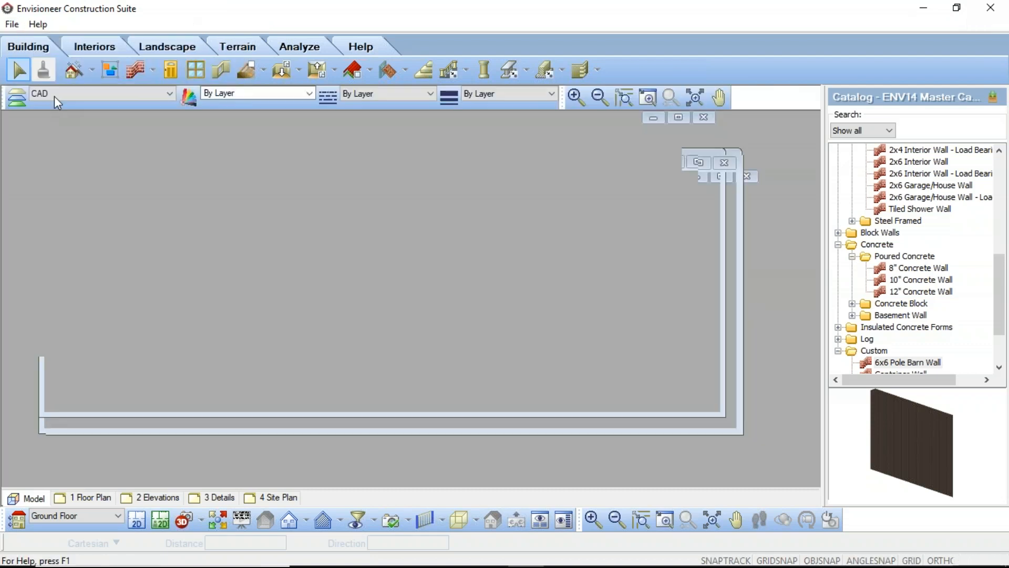
pyautogui.click(11, 24)
pyautogui.click(35, 39)
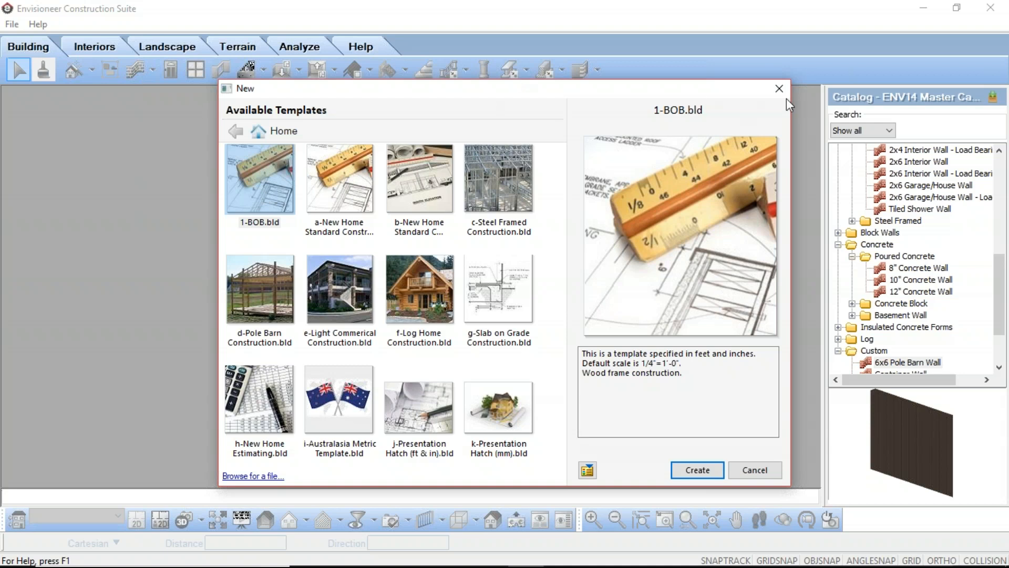
pyautogui.click(702, 468)
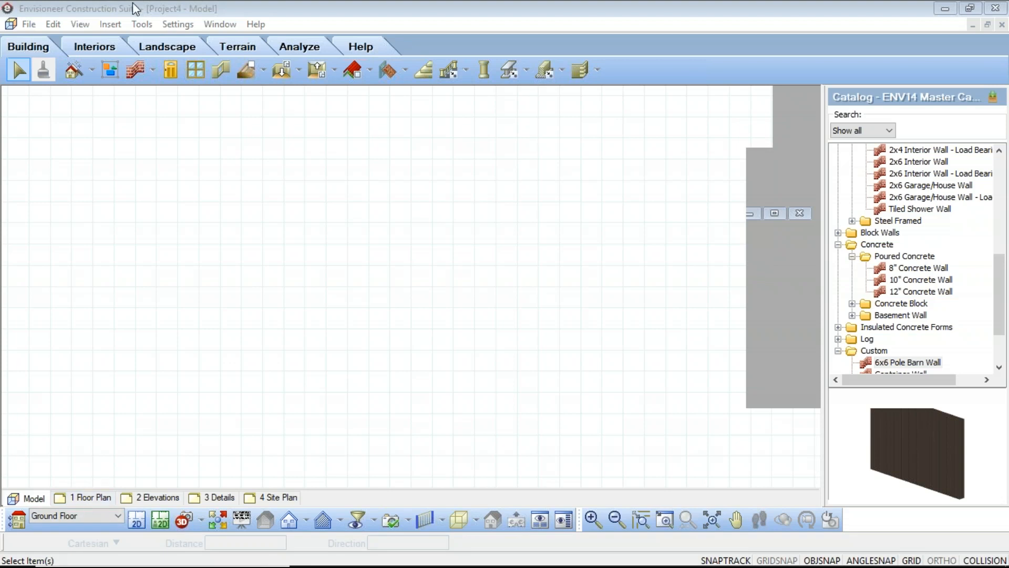
# Check the logo, company details and placeholder fields in the title block on the 1 Floor Plan sheet
pyautogui.click(88, 498)
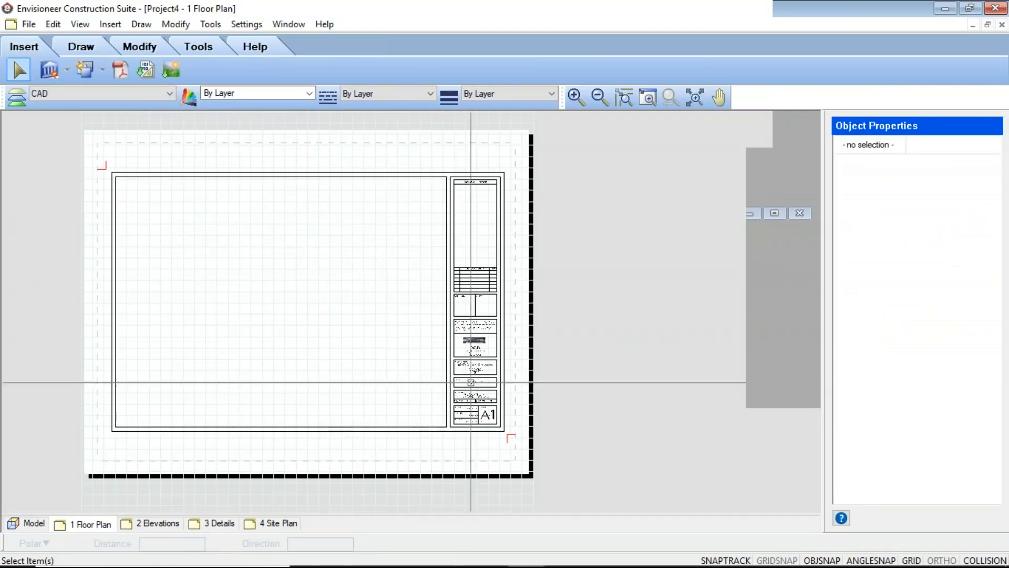
pyautogui.scroll(3, 476, 348)
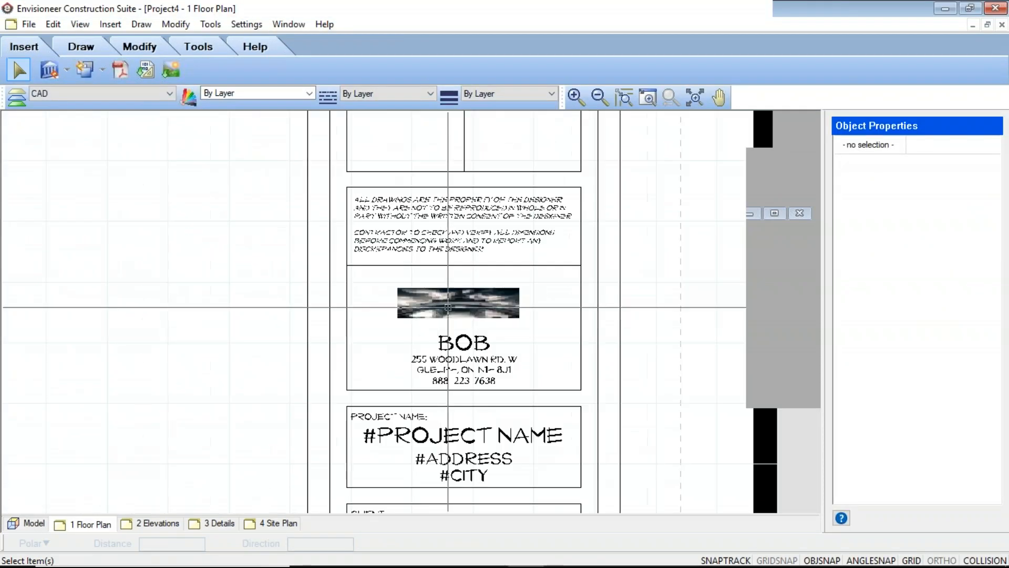
pyautogui.scroll(-4, 442, 364)
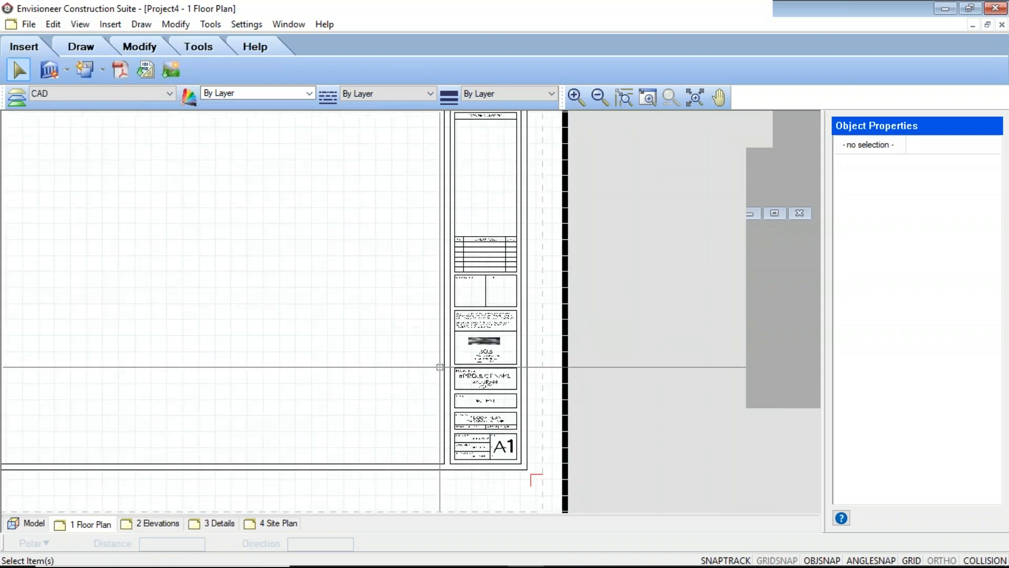
pyautogui.moveTo(440, 365); pyautogui.dragTo(563, 392, button='middle')
# Replace the project name placeholder in the Project Manager with the client's first name followed by HOUSE
pyautogui.click(27, 25)
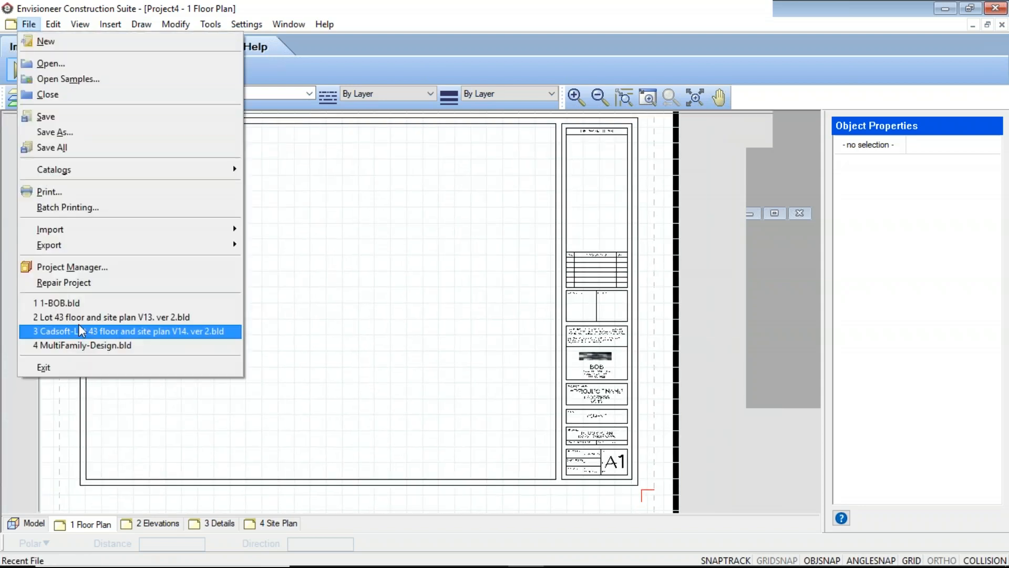
pyautogui.click(71, 267)
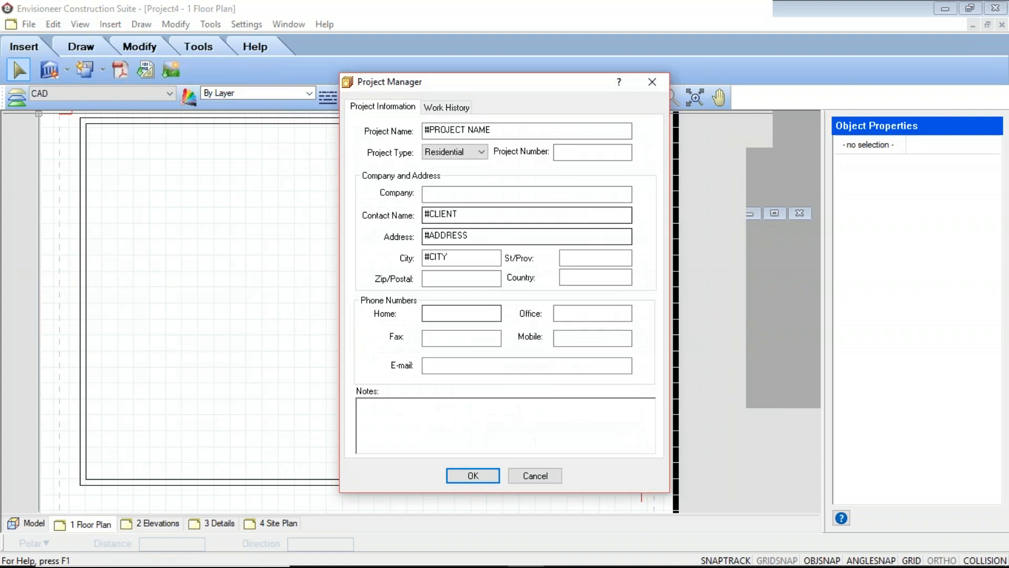
pyautogui.write('n')
pyautogui.press('BackSpace')
pyautogui.write('NIC')
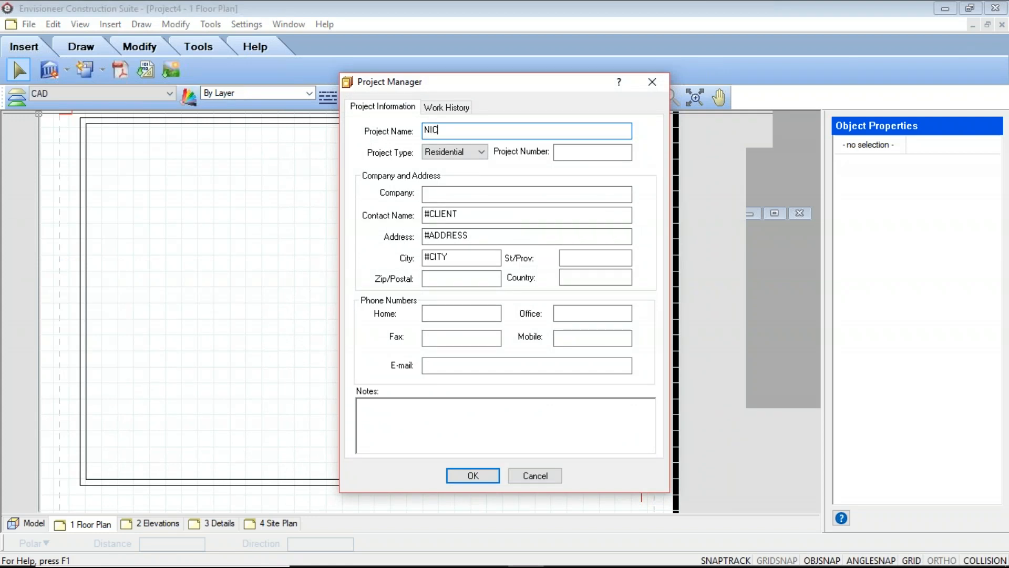
pyautogui.write('KS HOUSE')
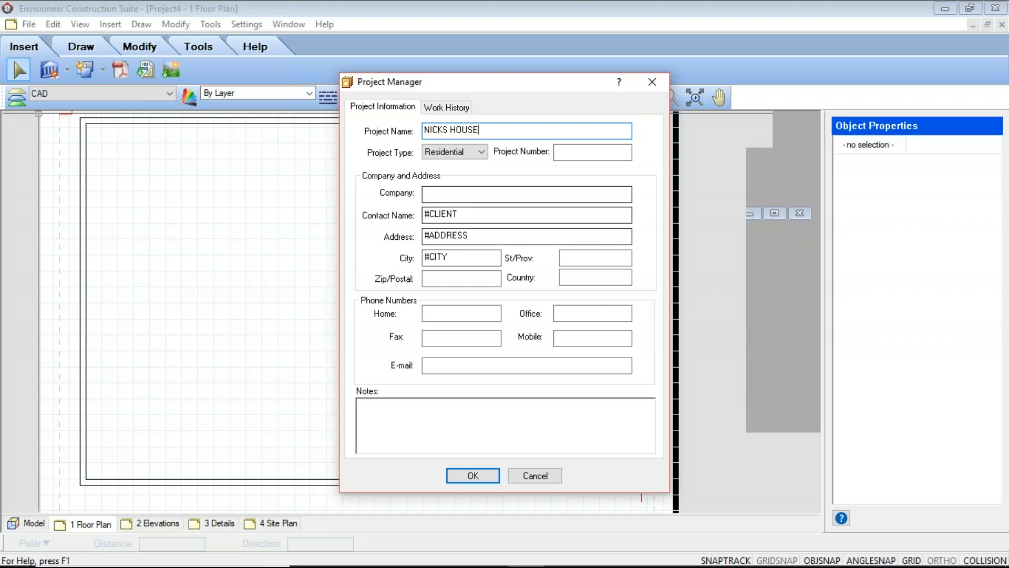
# Fill in the client's contact name, street address and city in the project information and apply the changes
pyautogui.moveTo(471, 215); pyautogui.dragTo(422, 215)
pyautogui.write('NICK')
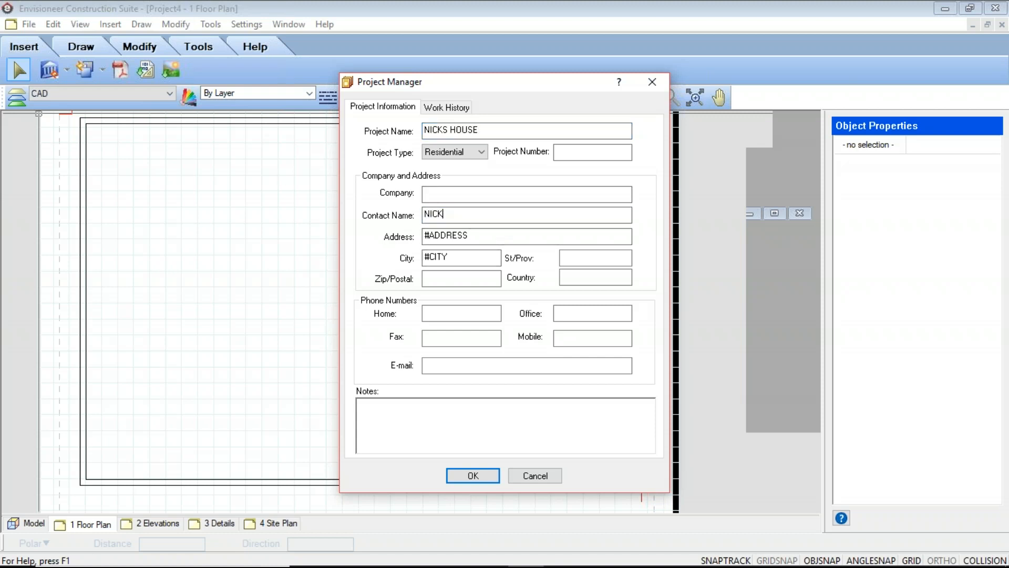
pyautogui.press('Tab')
pyautogui.write('123')
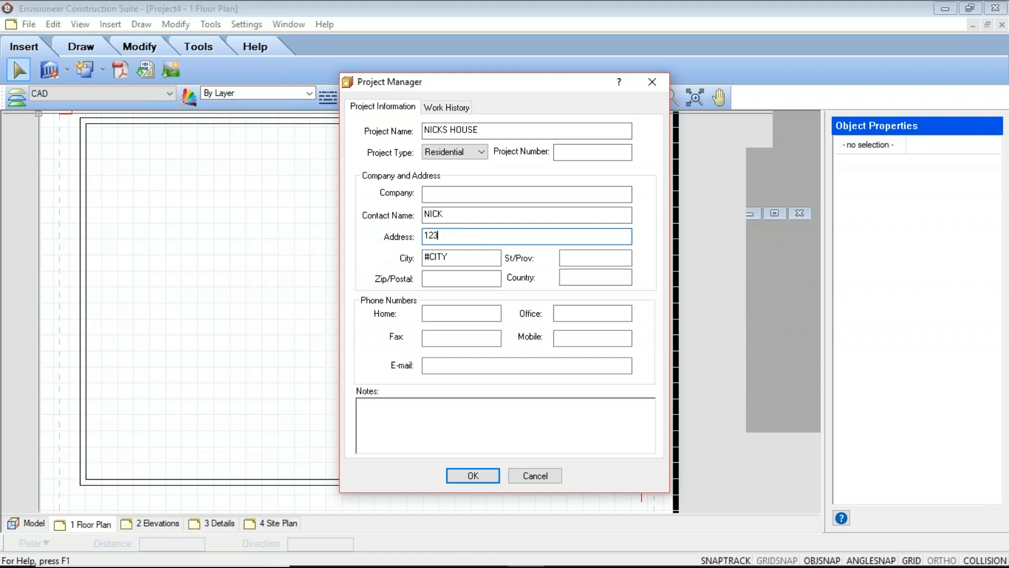
pyautogui.write(' FAKE ST')
pyautogui.moveTo(423, 257); pyautogui.dragTo(450, 258)
pyautogui.write('GUELPH')
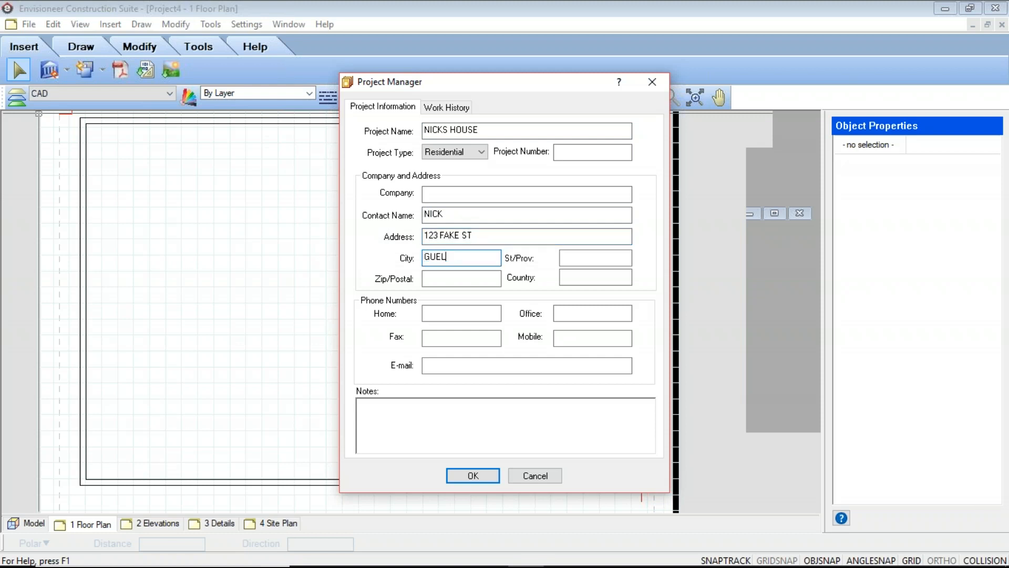
pyautogui.click(476, 476)
# Examine the project name, address and client fields in the title block on the 1 Floor Plan sheet
pyautogui.scroll(2, 447, 313)
pyautogui.scroll(4, 448, 312)
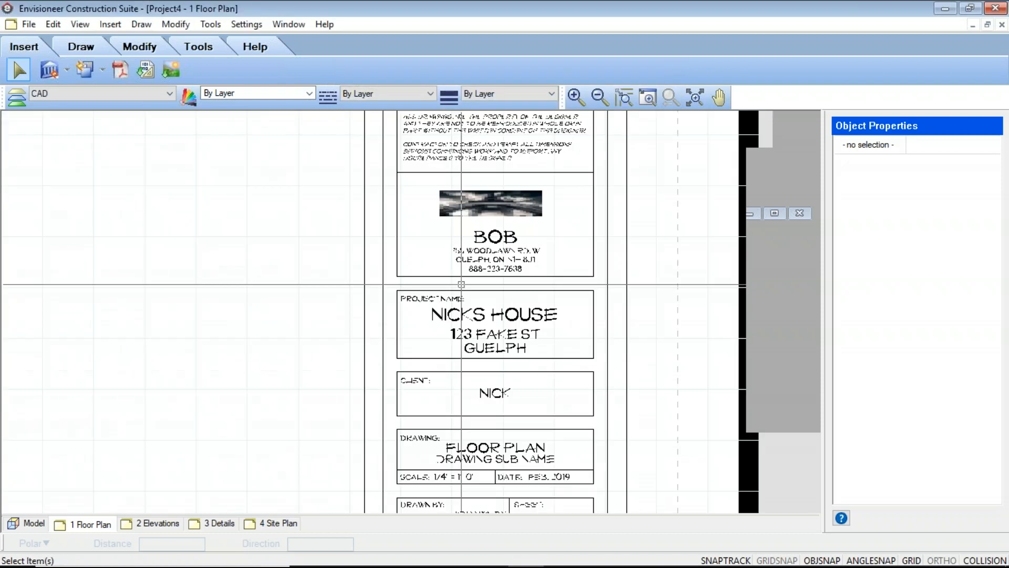
pyautogui.moveTo(505, 395); pyautogui.dragTo(464, 275, button='middle')
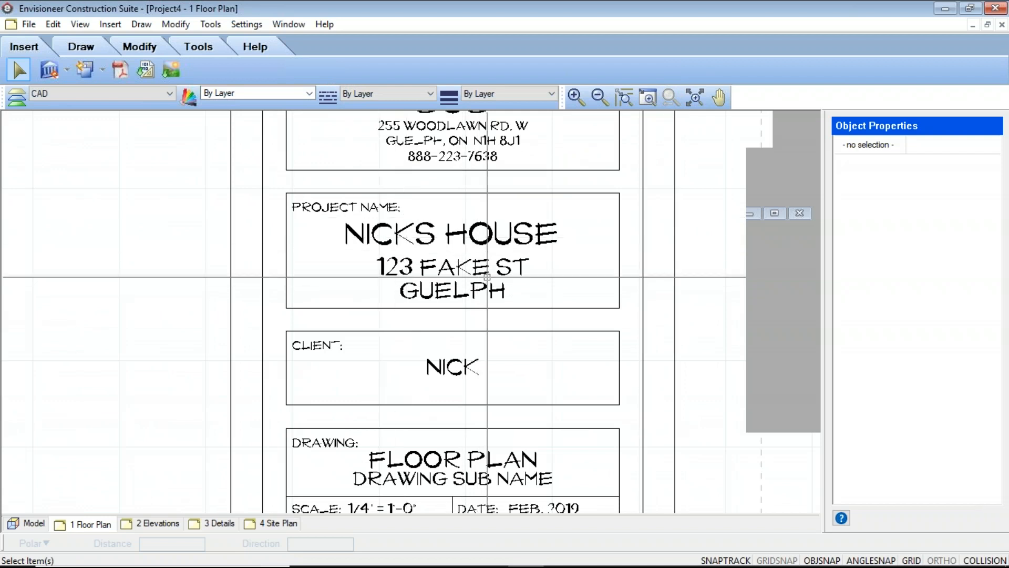
pyautogui.scroll(-2, 497, 274)
pyautogui.scroll(2, 501, 331)
pyautogui.scroll(-2, 501, 316)
pyautogui.scroll(2, 501, 294)
pyautogui.scroll(1, 501, 291)
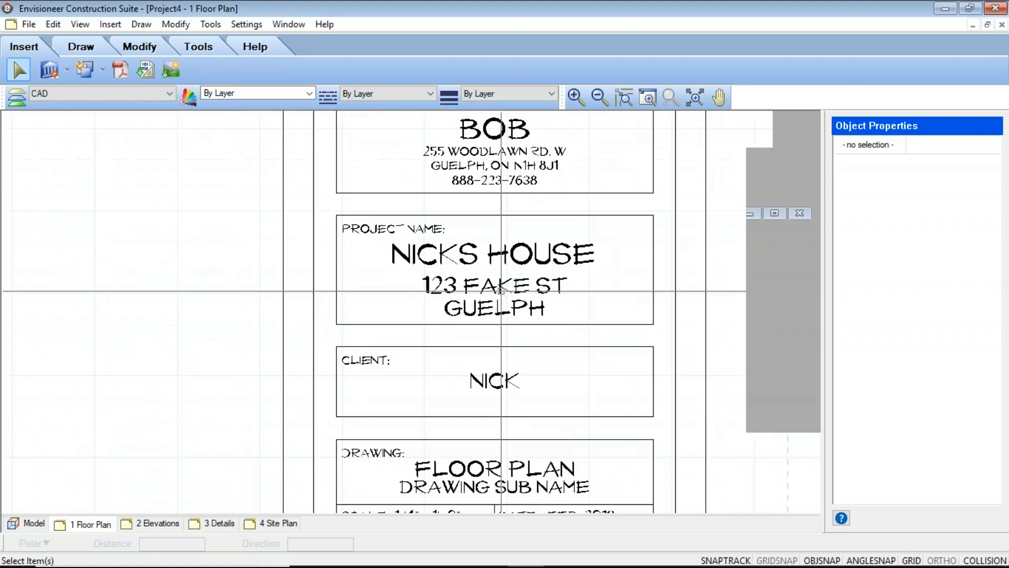
pyautogui.scroll(-2, 502, 337)
pyautogui.scroll(-3, 503, 344)
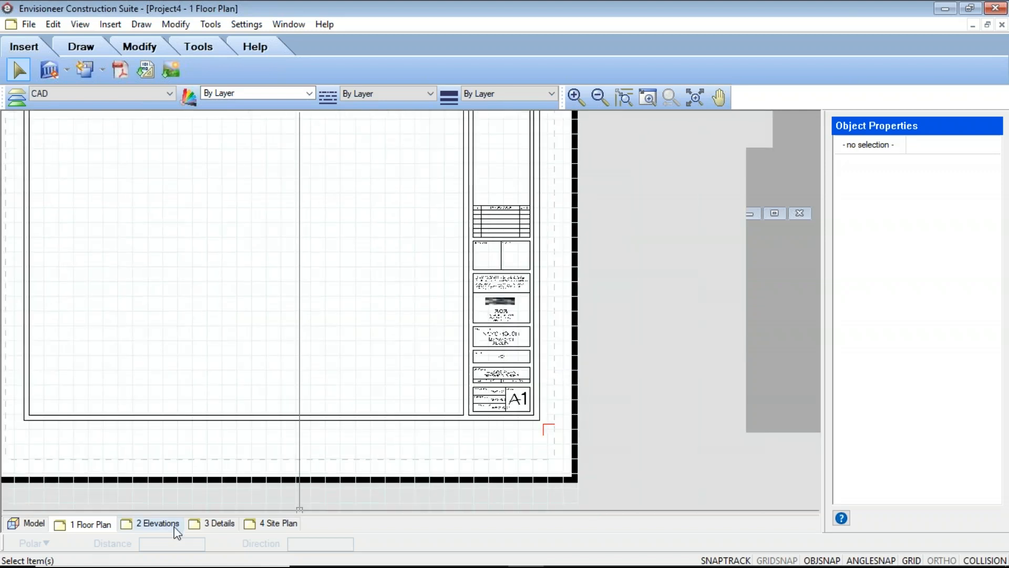
# Check that the project information also fills the title blocks on the 2 Elevations and 3 Details sheets
pyautogui.click(177, 526)
pyautogui.scroll(1, 586, 459)
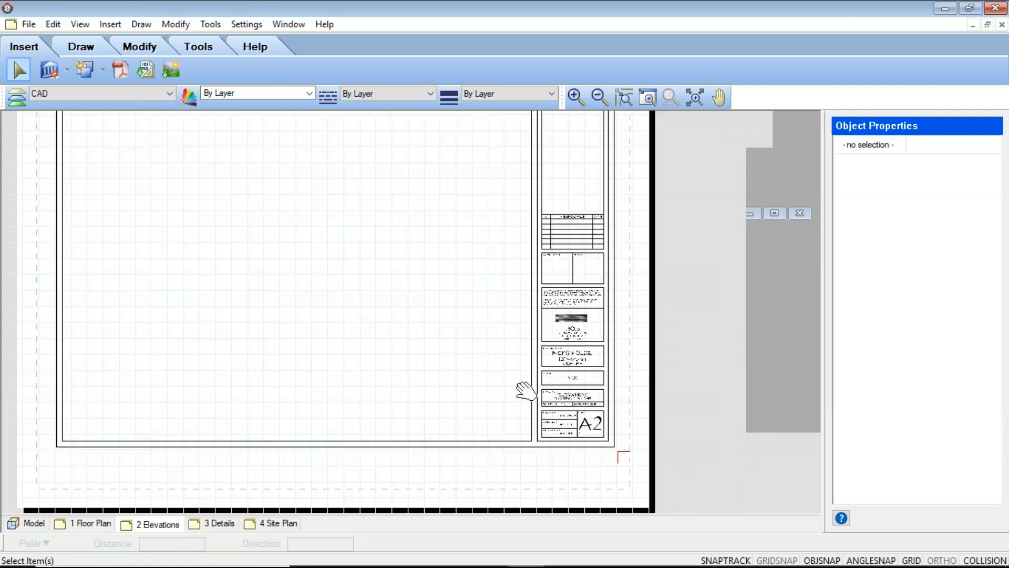
pyautogui.scroll(5, 634, 362)
pyautogui.scroll(-4, 581, 394)
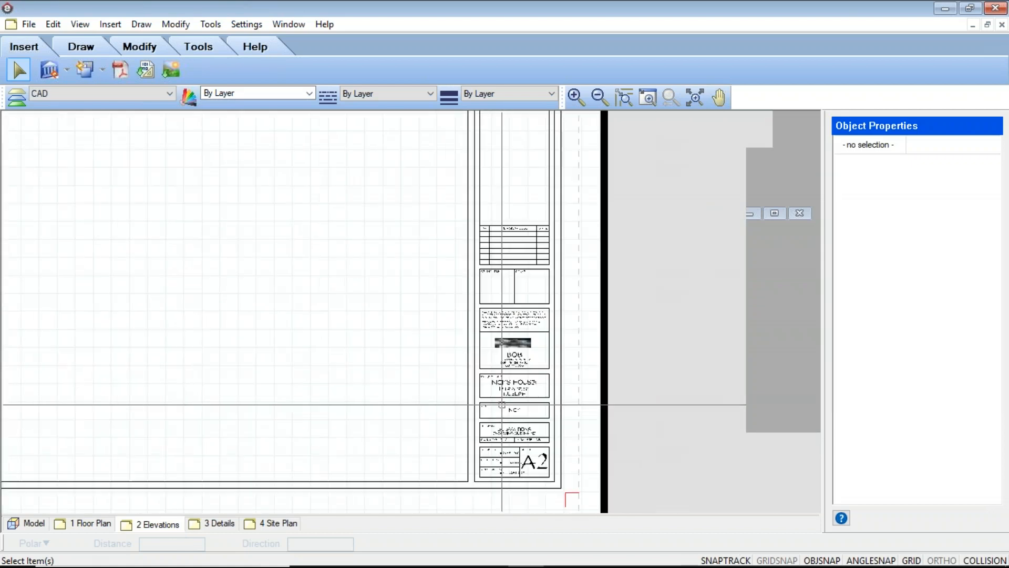
pyautogui.click(213, 524)
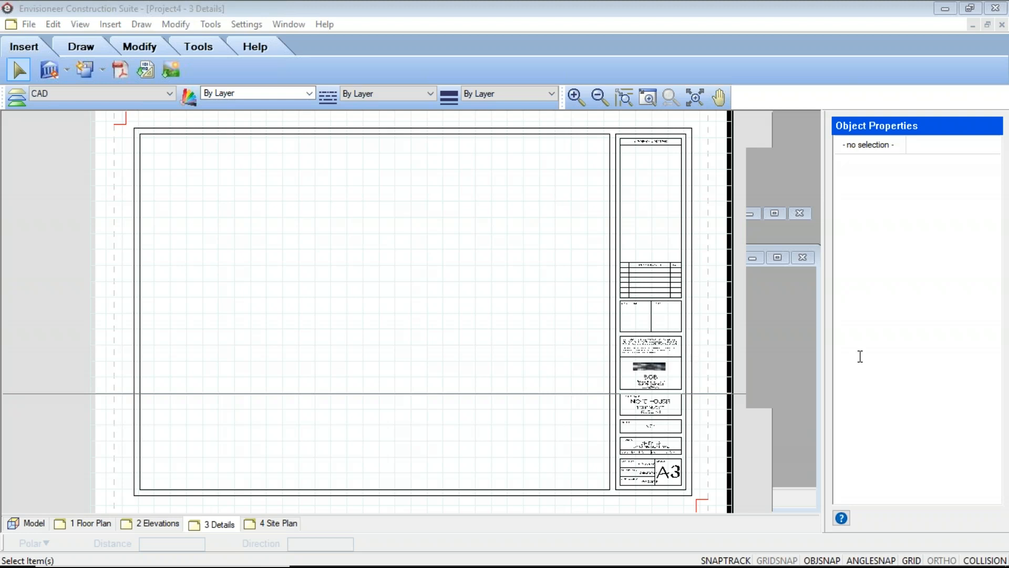
pyautogui.click(435, 322)
pyautogui.scroll(-3, 454, 399)
pyautogui.moveTo(424, 405); pyautogui.dragTo(326, 346, button='middle')
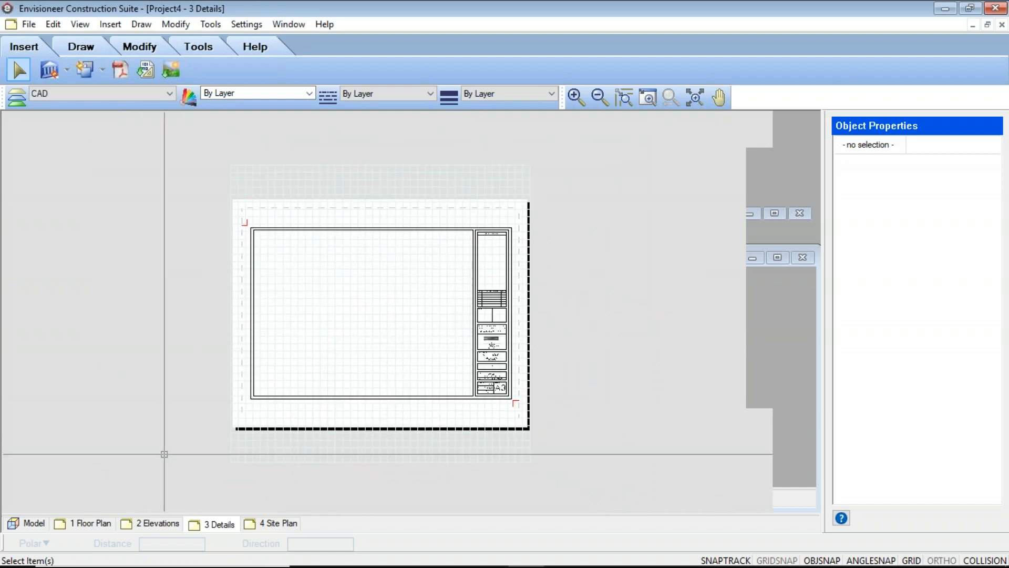
# Return to the Model view briefly, switch to the 1 Floor Plan sheet and open its view properties
pyautogui.click(18, 525)
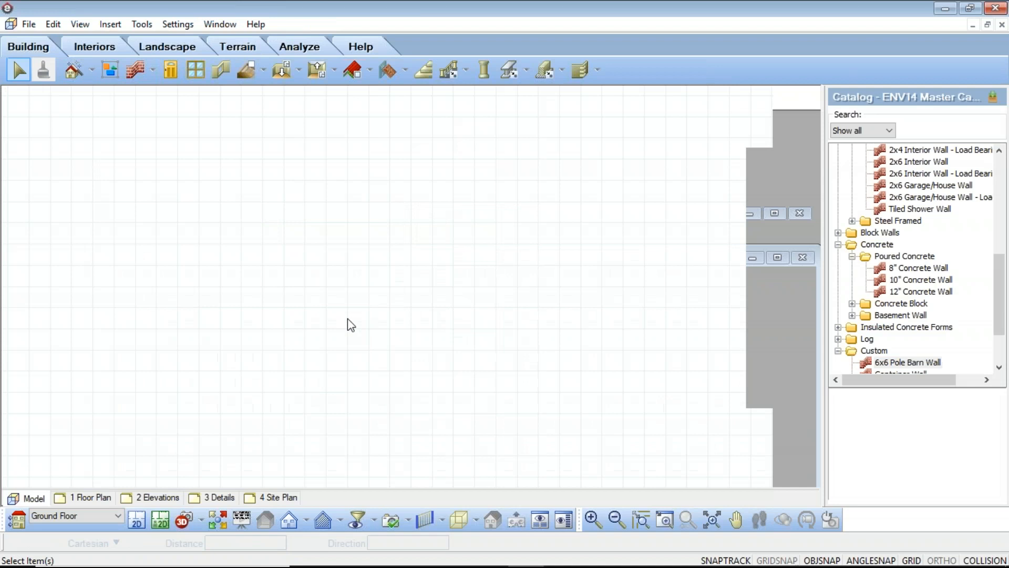
pyautogui.click(83, 502)
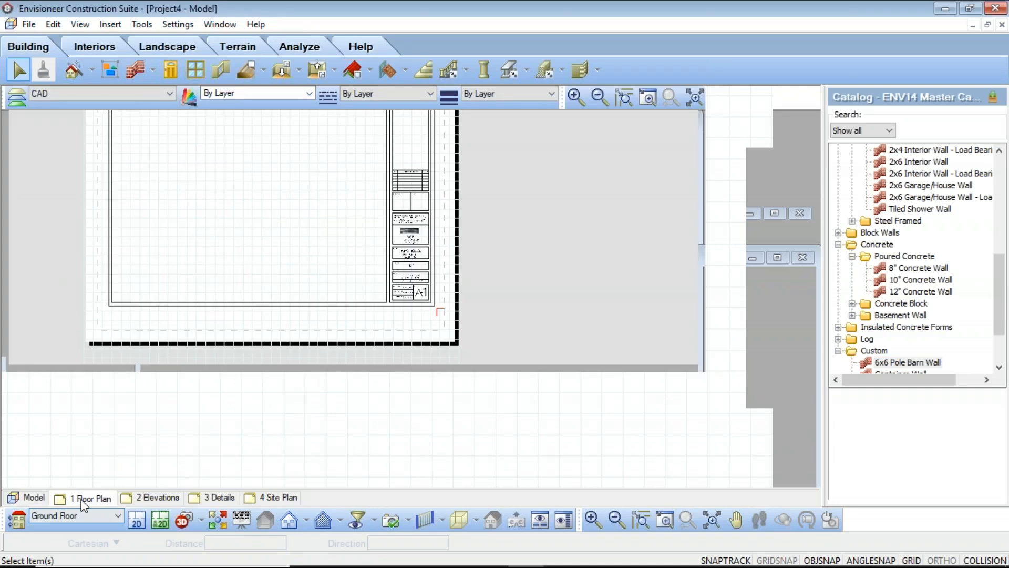
pyautogui.rightClick(347, 323)
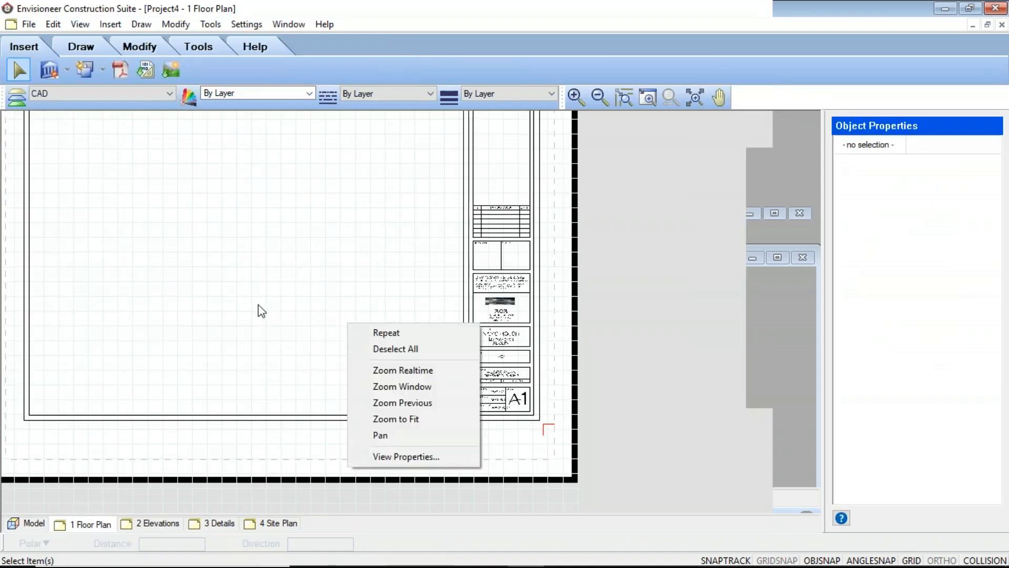
pyautogui.click(400, 458)
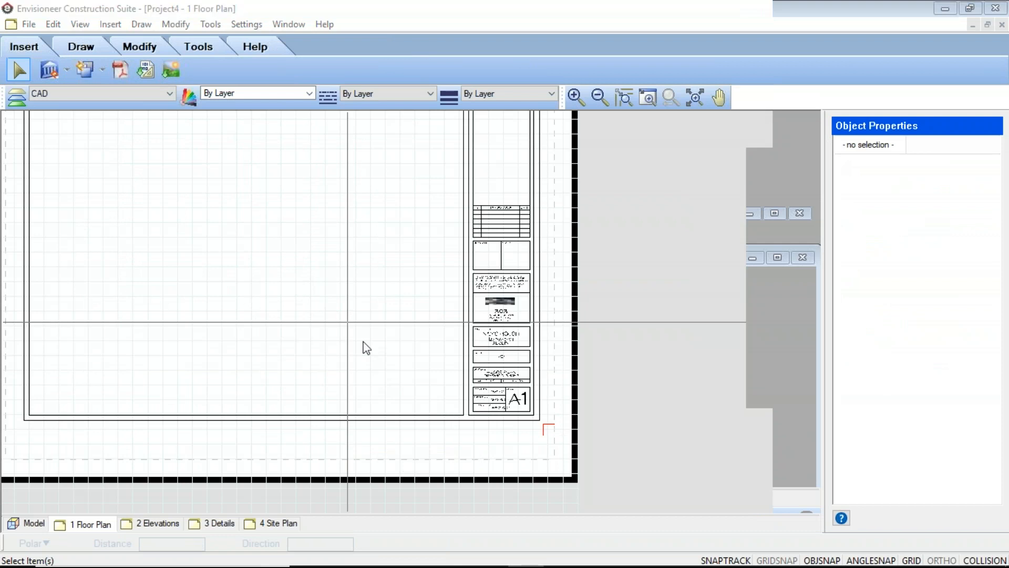
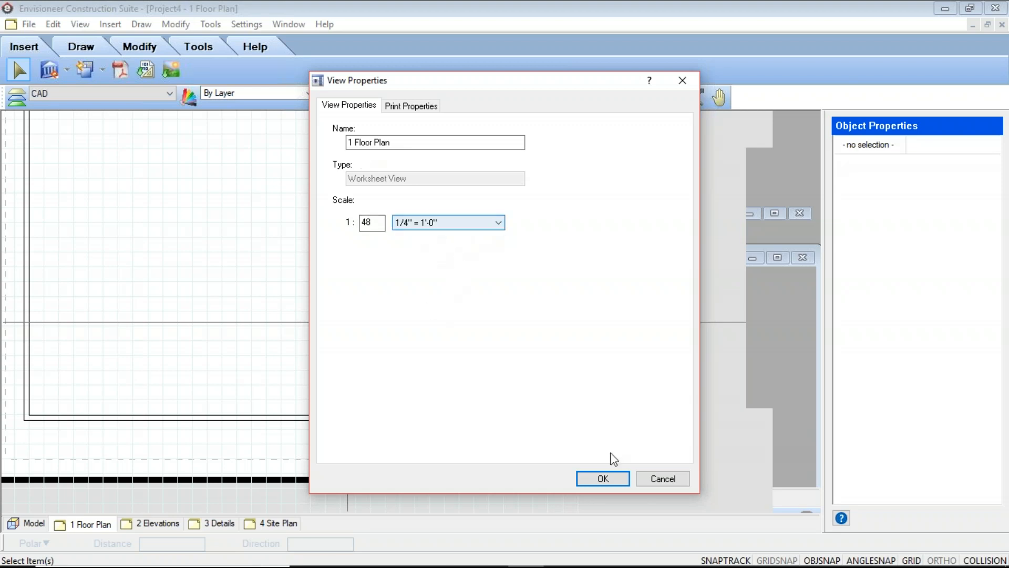
# Close the view properties and examine the title block and page extents on the 1 Floor Plan sheet
pyautogui.click(605, 480)
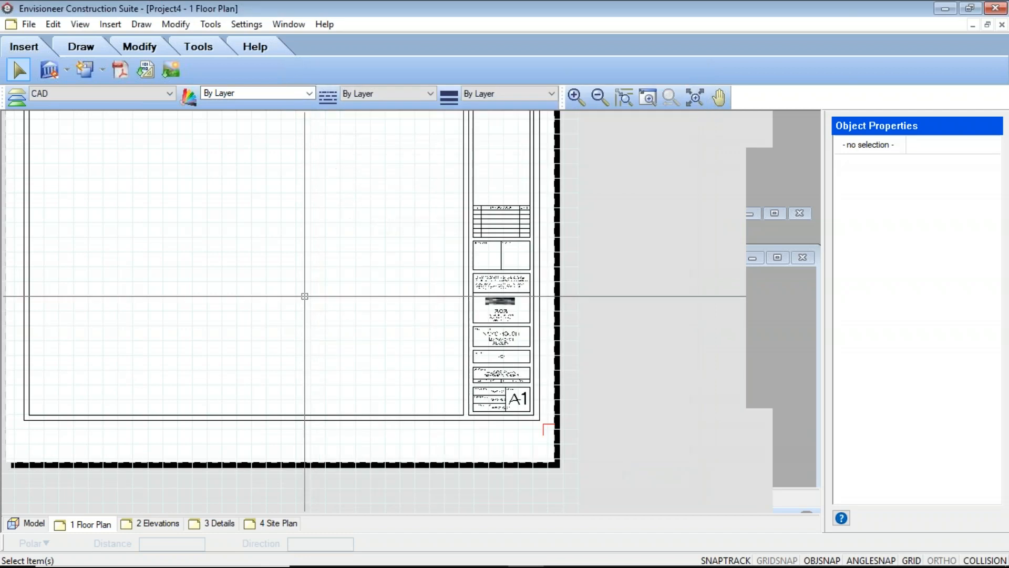
pyautogui.scroll(-5, 304, 295)
pyautogui.moveTo(411, 306); pyautogui.dragTo(402, 287, button='middle')
pyautogui.click(481, 193)
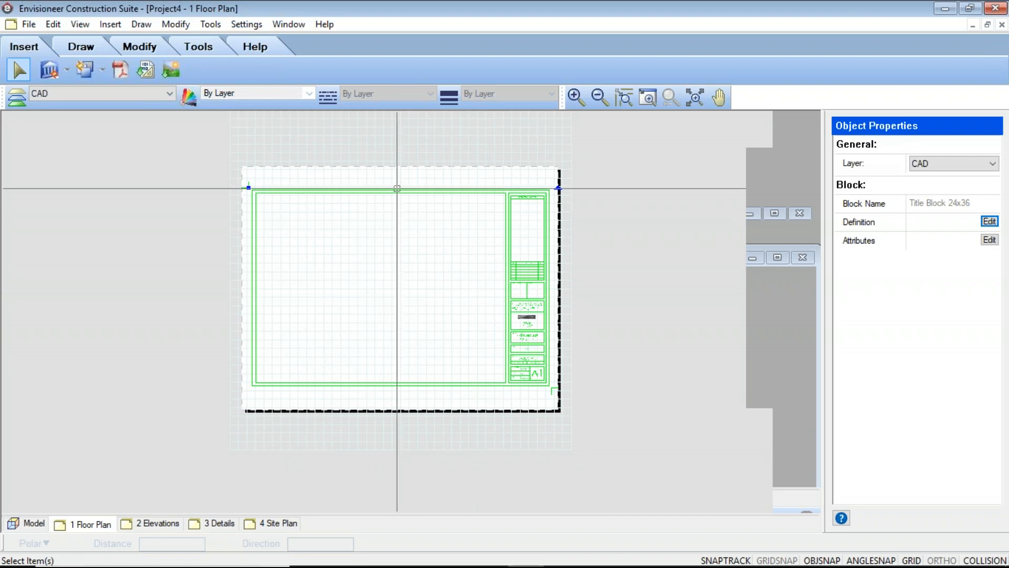
pyautogui.click(401, 199)
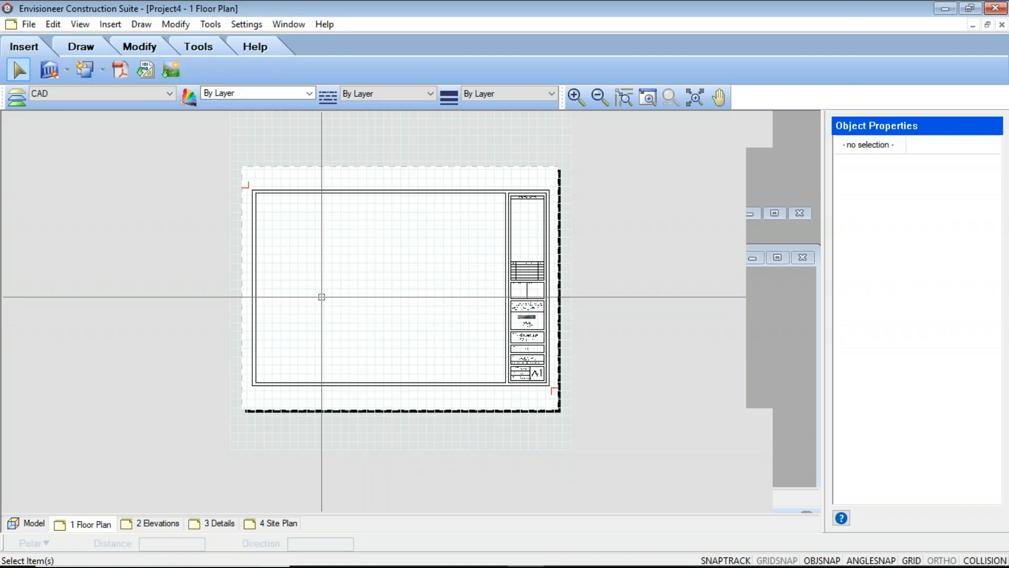
pyautogui.moveTo(393, 303); pyautogui.dragTo(393, 302, button='middle')
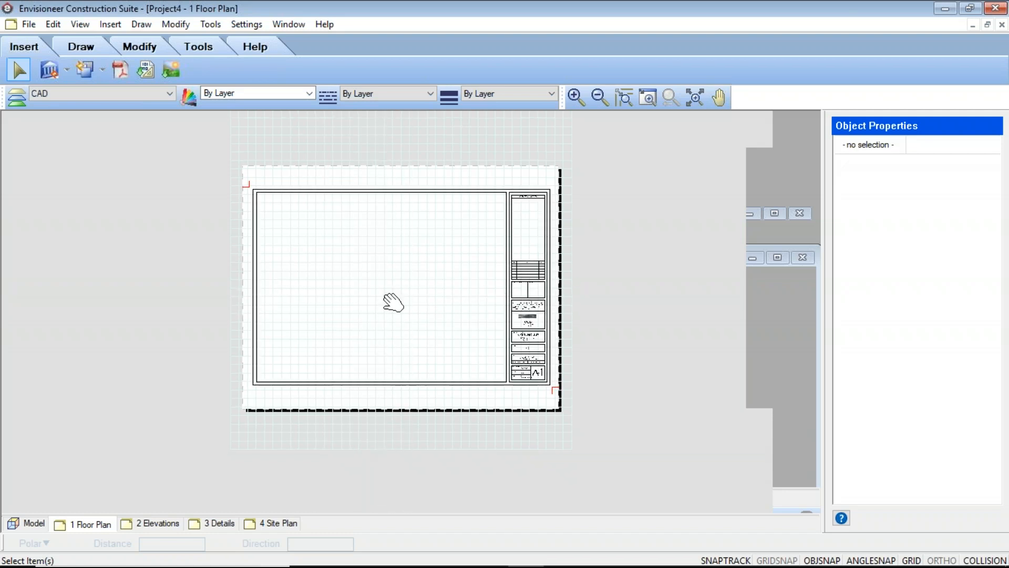
# Define a Ground Floor 2D Plan SmartView at 1/8" = 1'-0" and place it inside the title block frame
pyautogui.click(67, 68)
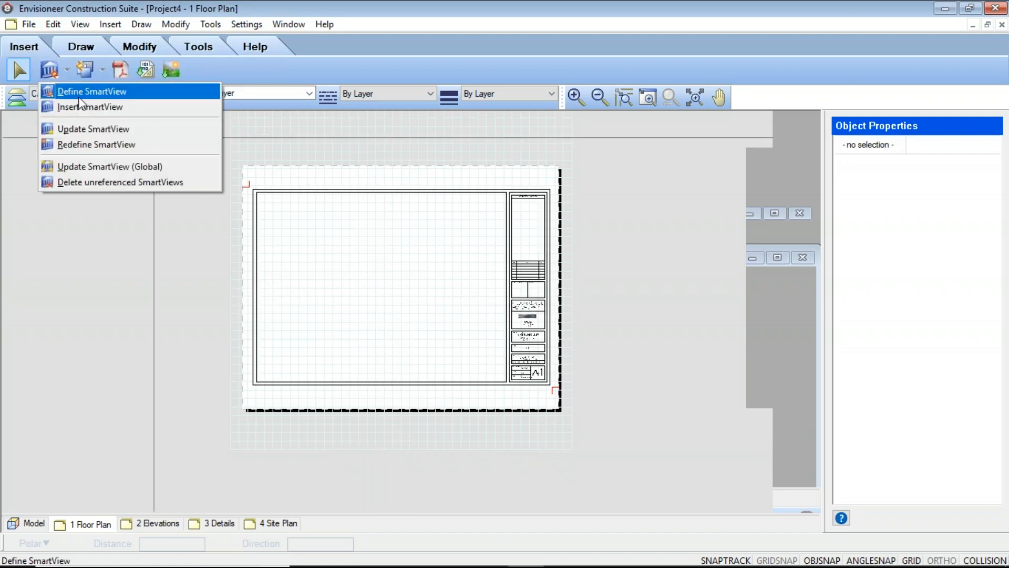
pyautogui.click(78, 93)
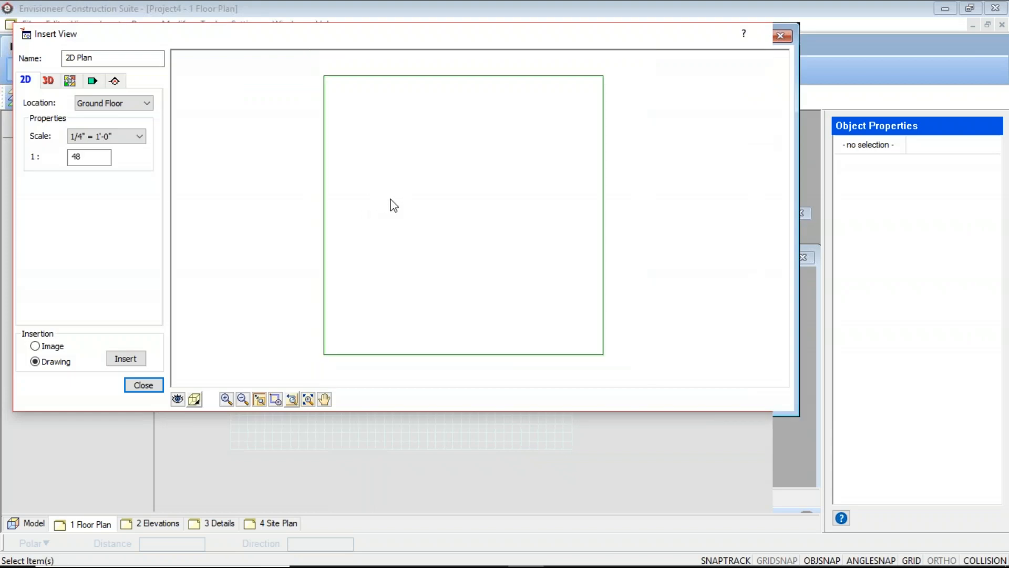
pyautogui.click(134, 143)
pyautogui.click(102, 166)
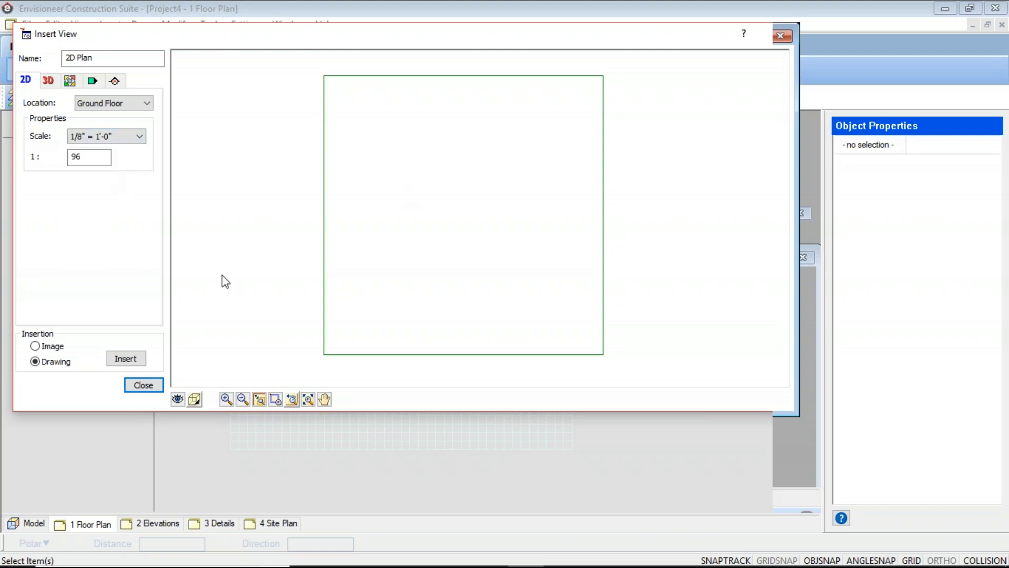
pyautogui.click(128, 361)
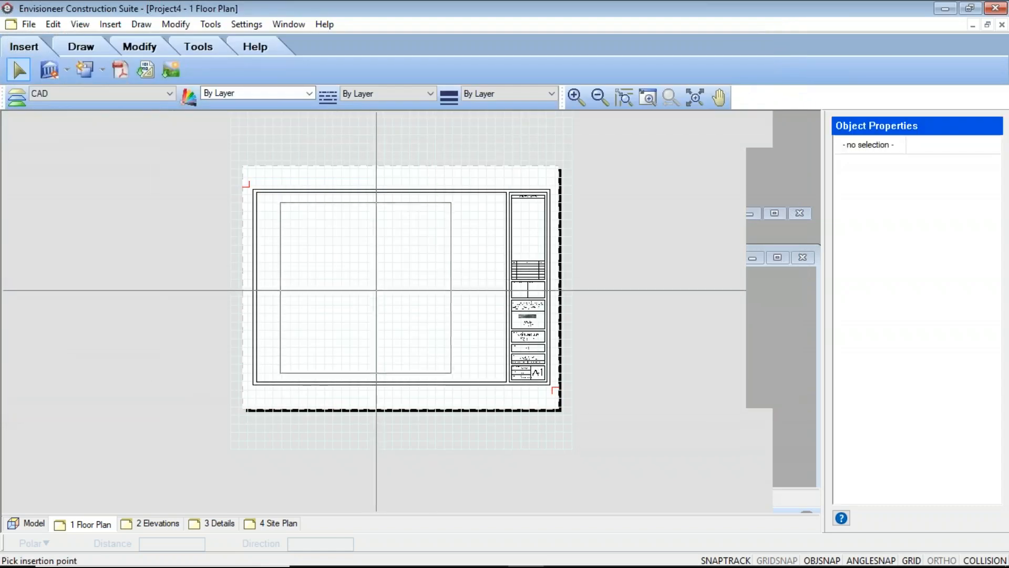
pyautogui.click(386, 287)
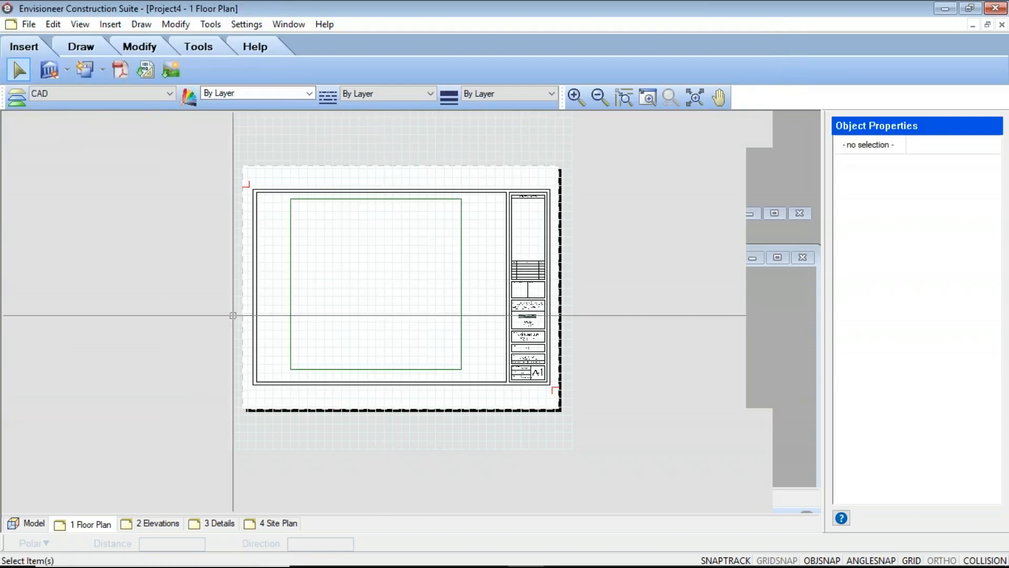
# Define a second Ground Floor SmartView, 2D Plan1, at 1/4" = 1'-0" and place it on the same sheet
pyautogui.click(67, 70)
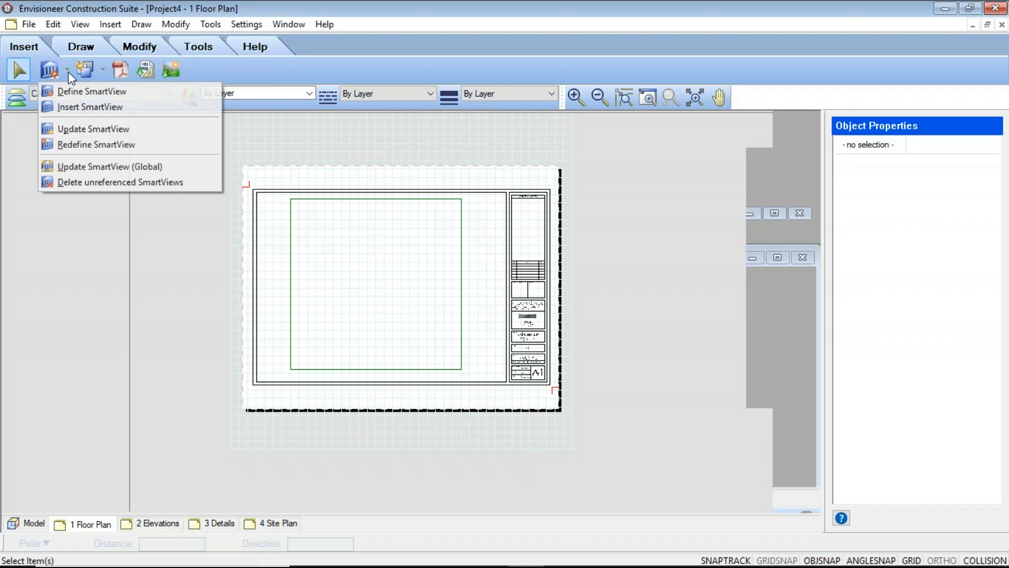
pyautogui.click(87, 93)
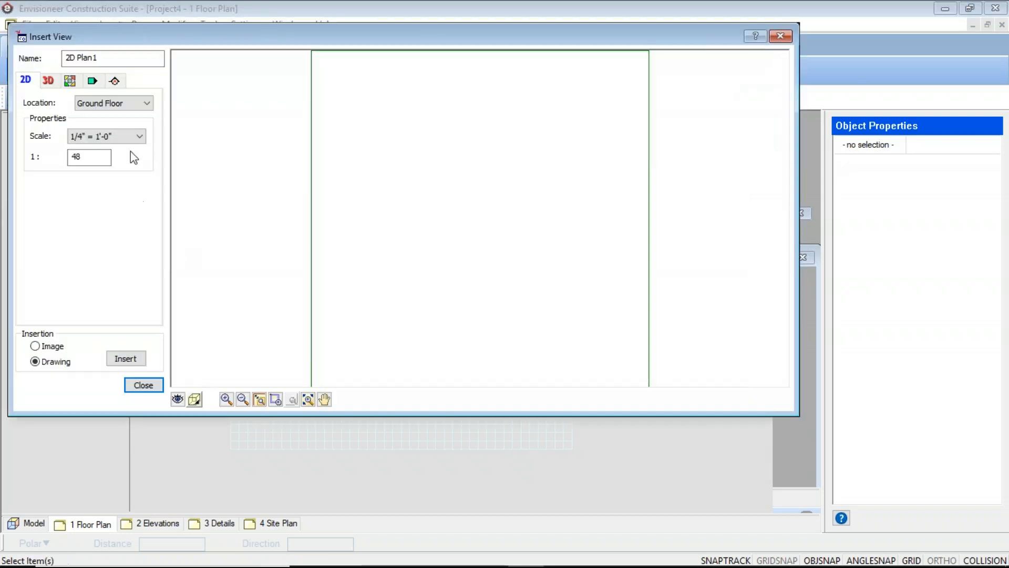
pyautogui.click(130, 363)
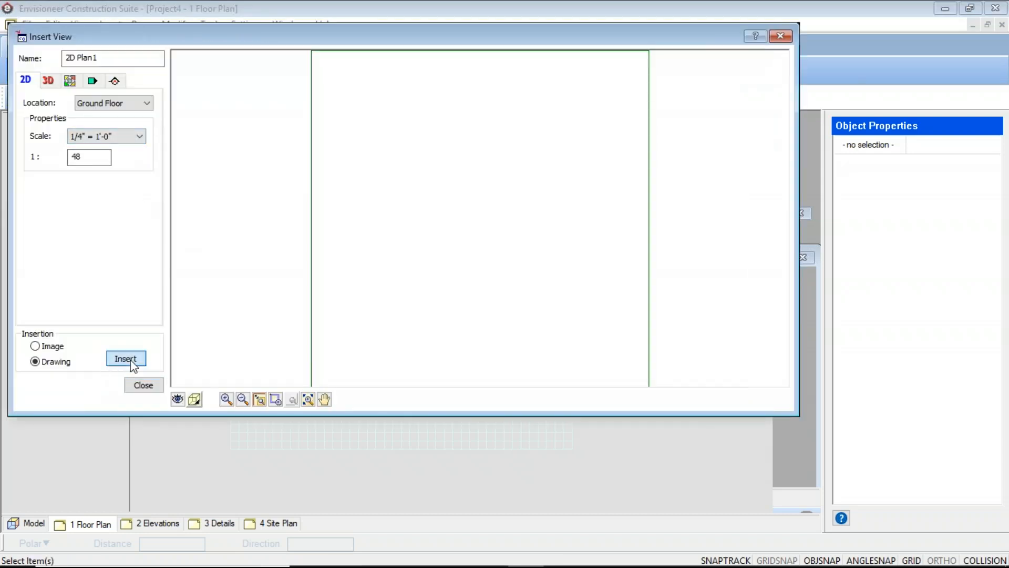
pyautogui.click(369, 292)
pyautogui.scroll(-2, 371, 287)
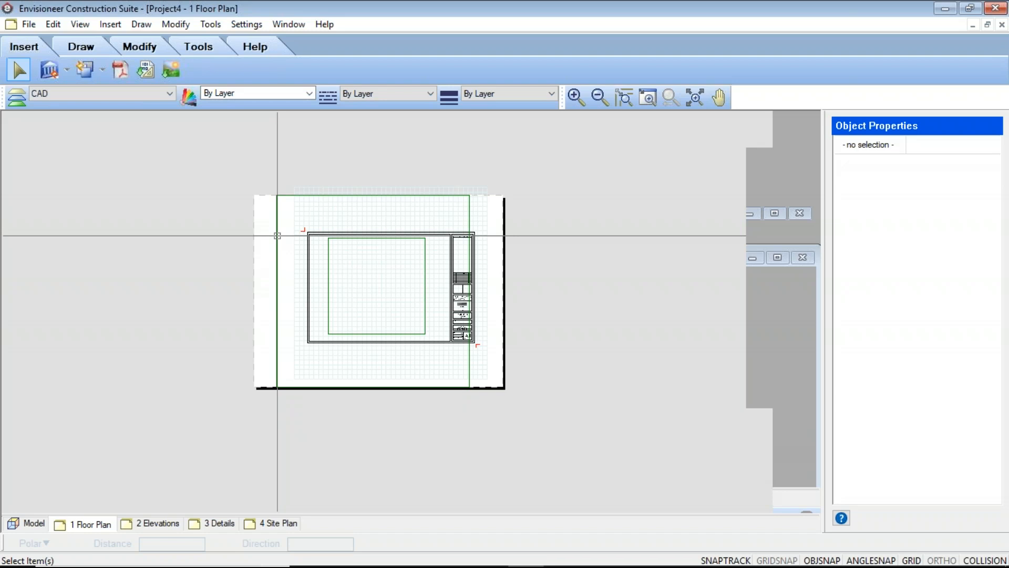
# Insert the Title Block 11x17 block with its existing attributes and place it inside the 24x36 frame
pyautogui.click(452, 258)
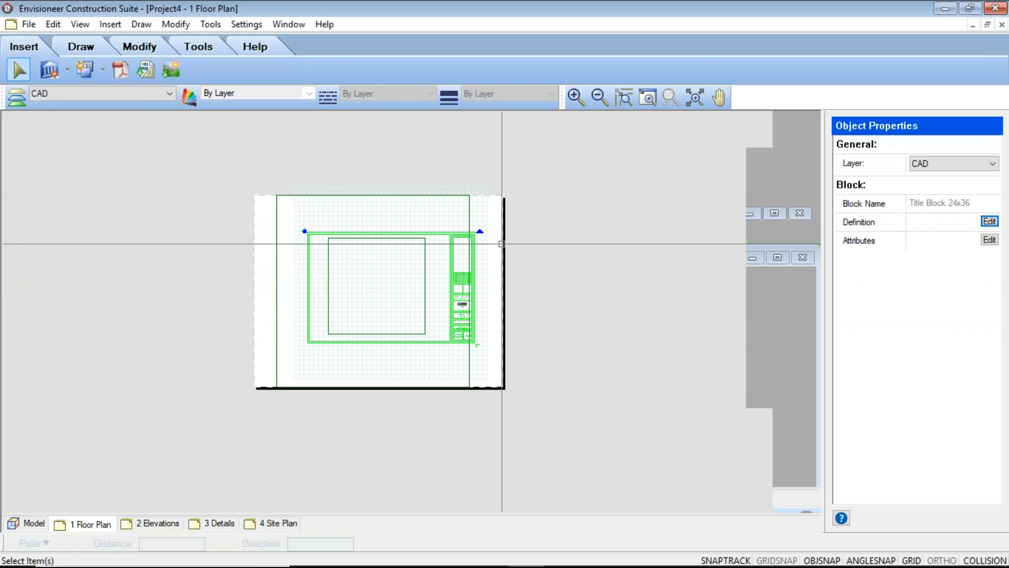
pyautogui.click(104, 70)
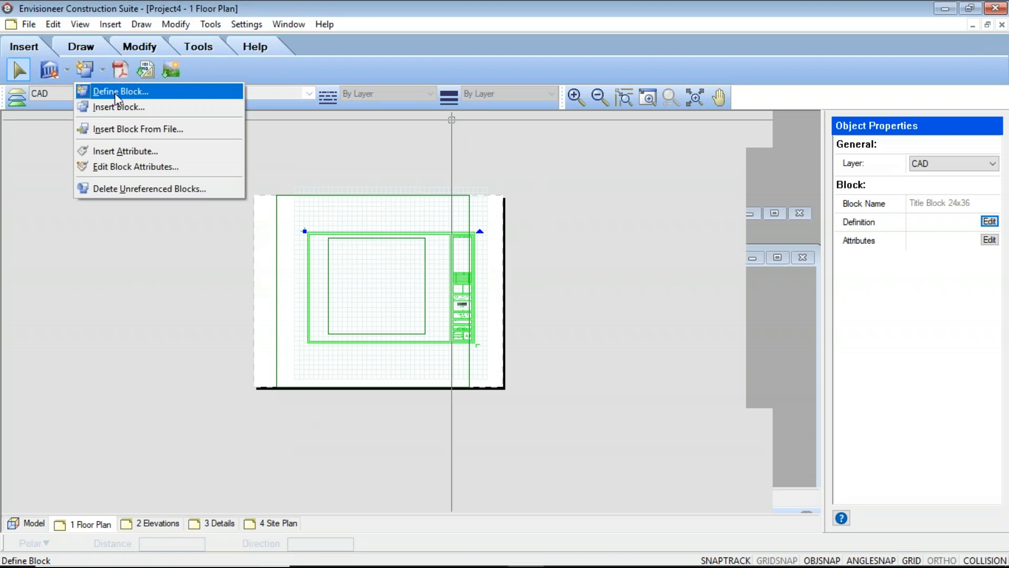
pyautogui.click(115, 106)
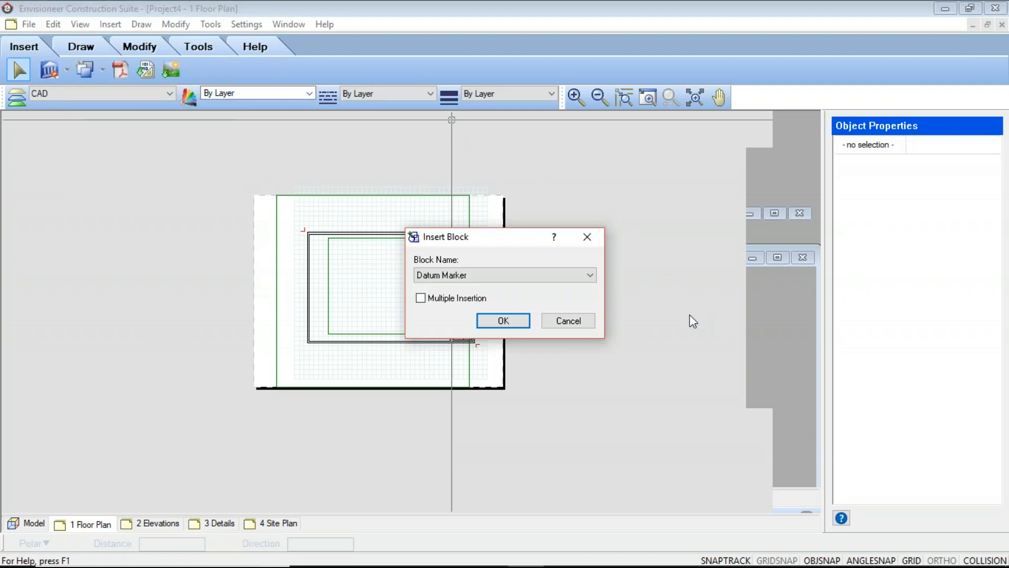
pyautogui.click(590, 275)
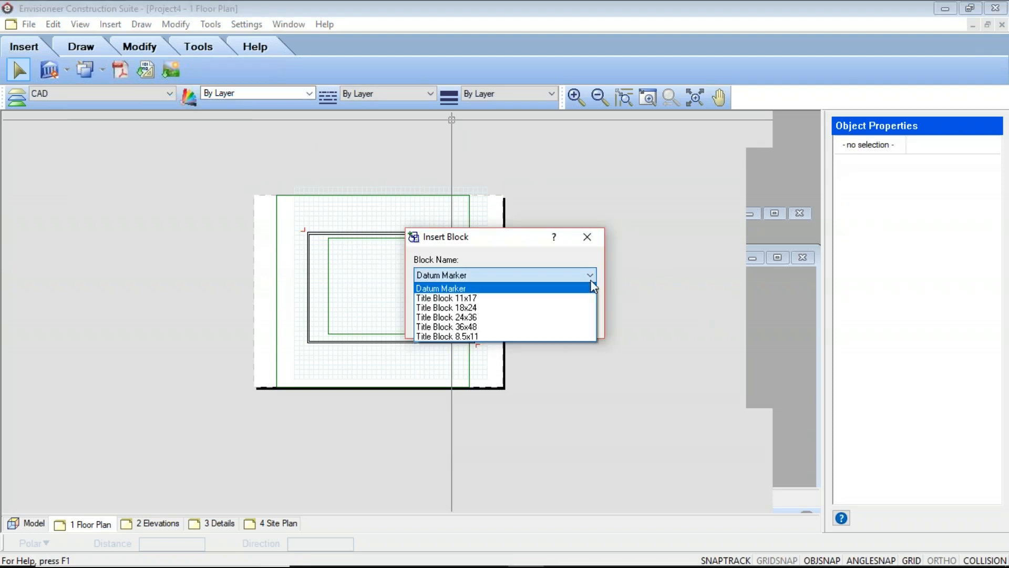
pyautogui.click(497, 300)
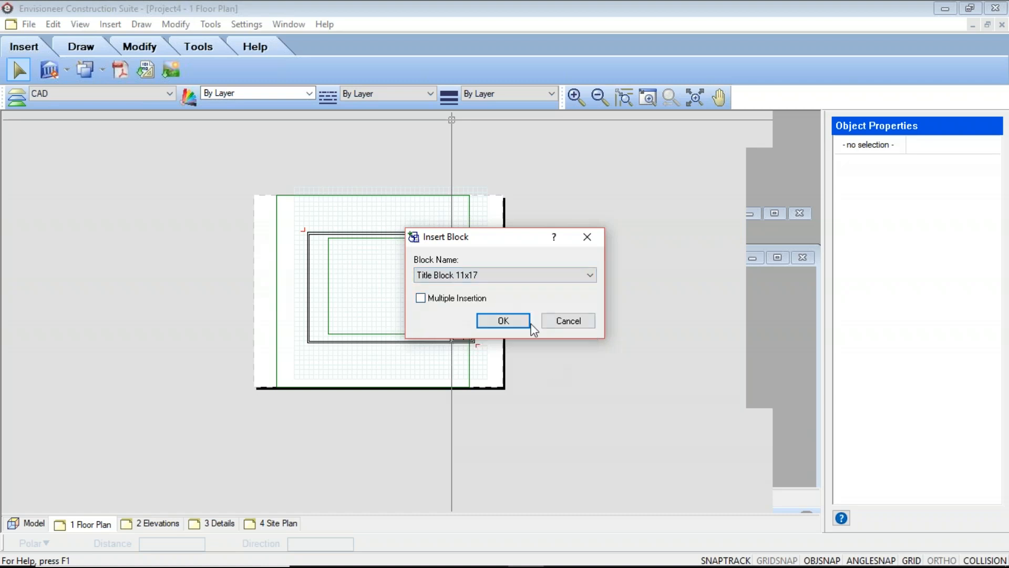
pyautogui.click(515, 321)
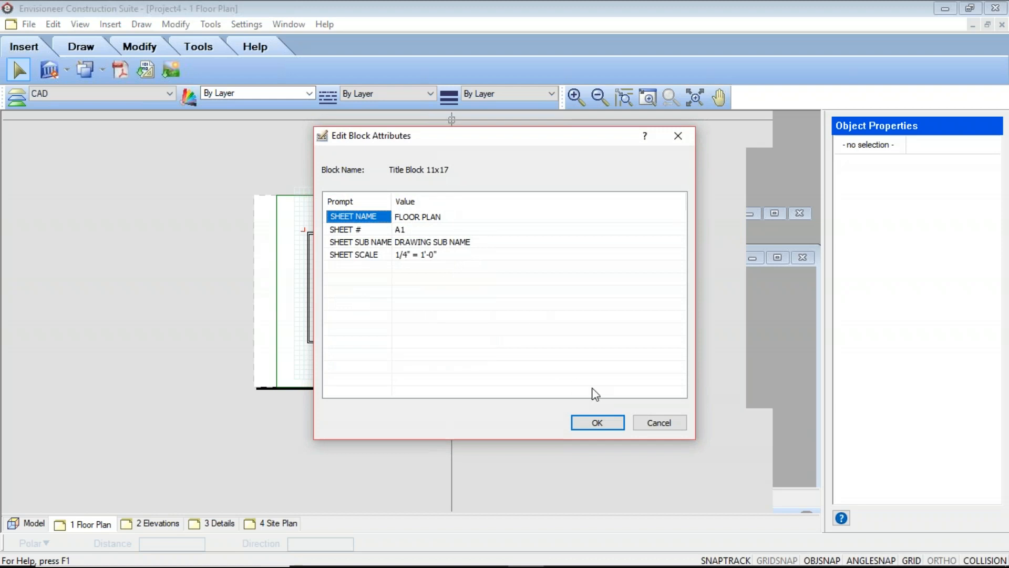
pyautogui.click(600, 423)
pyautogui.click(342, 262)
pyautogui.scroll(3, 419, 245)
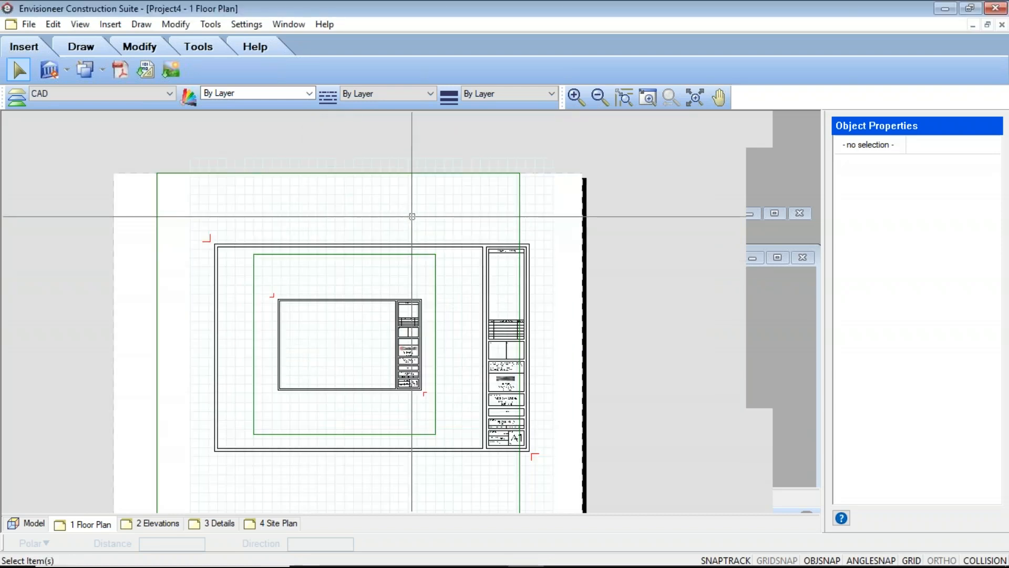
# Delete both SmartView frames from the 1 Floor Plan sheet
pyautogui.click(445, 268)
pyautogui.press('Delete')
pyautogui.click(519, 171)
pyautogui.press('Delete')
# Delete the 24x36 title block so that only the 11x17 title block is left on the sheet
pyautogui.click(519, 256)
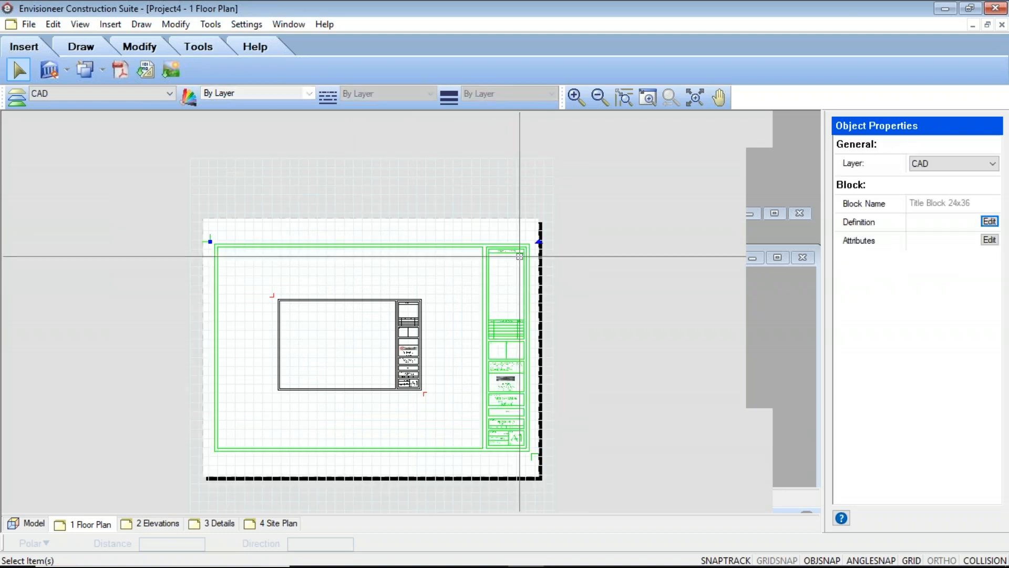
pyautogui.press('Delete')
pyautogui.scroll(3, 287, 387)
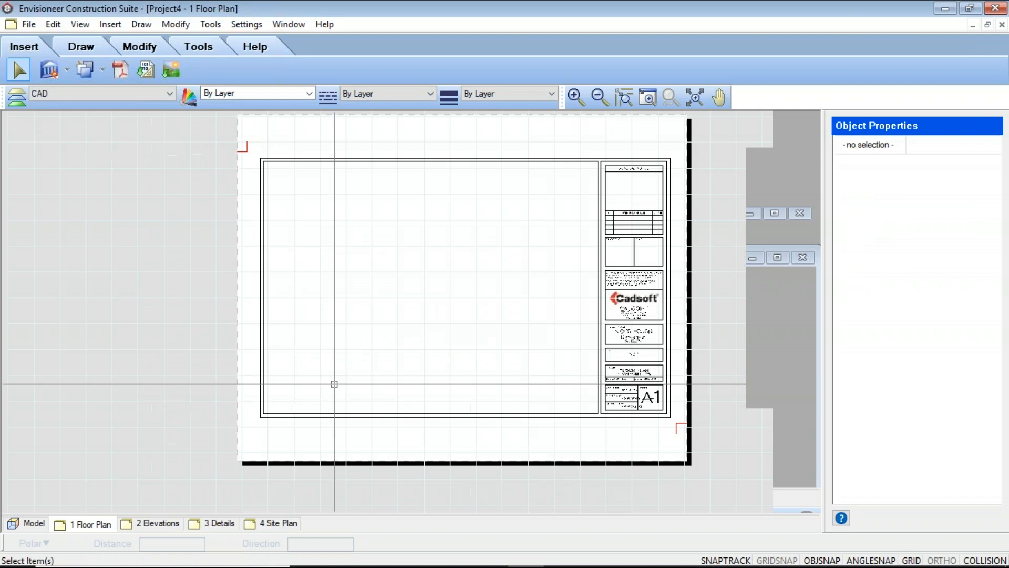
pyautogui.moveTo(349, 364); pyautogui.dragTo(340, 388, button='middle')
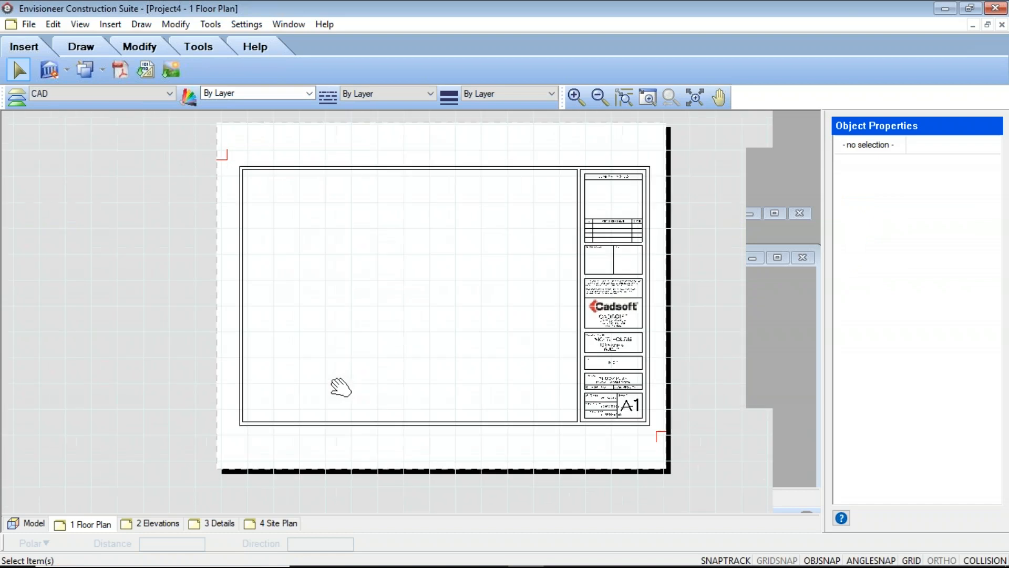
# Examine the 11x17 title block's logo, company information and project fields
pyautogui.click(579, 197)
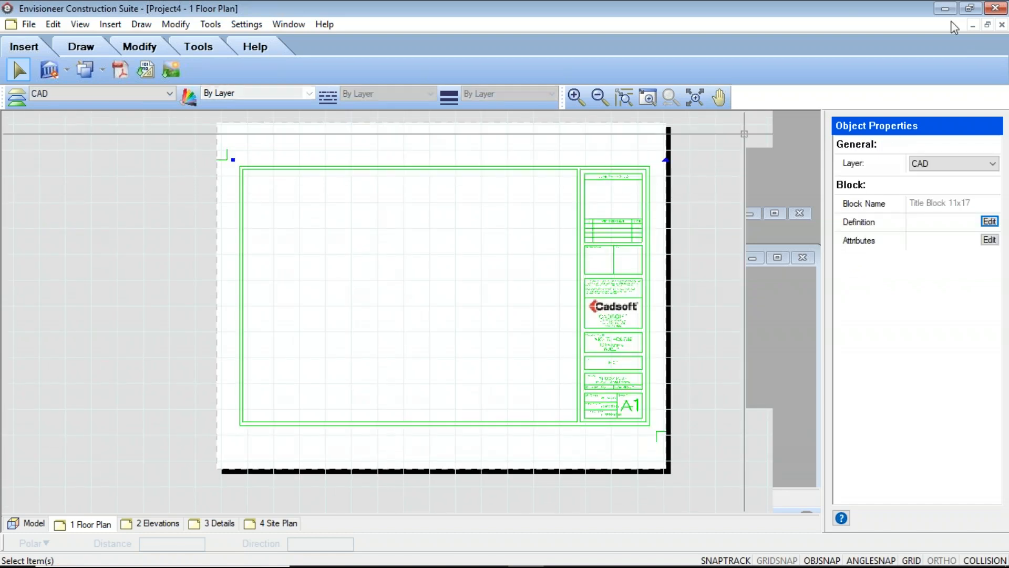
pyautogui.click(788, 191)
pyautogui.click(456, 334)
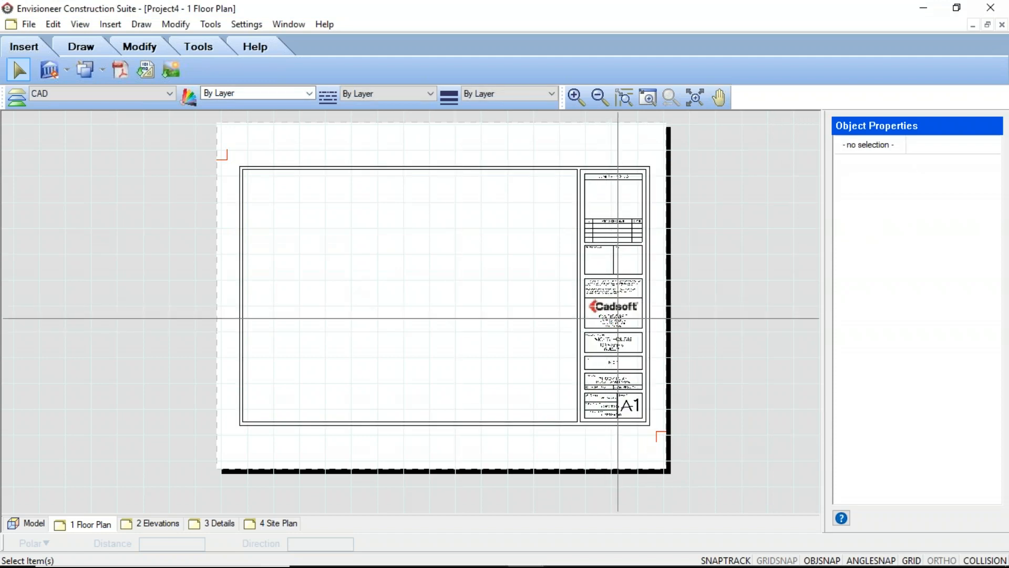
pyautogui.scroll(3, 613, 318)
pyautogui.click(619, 266)
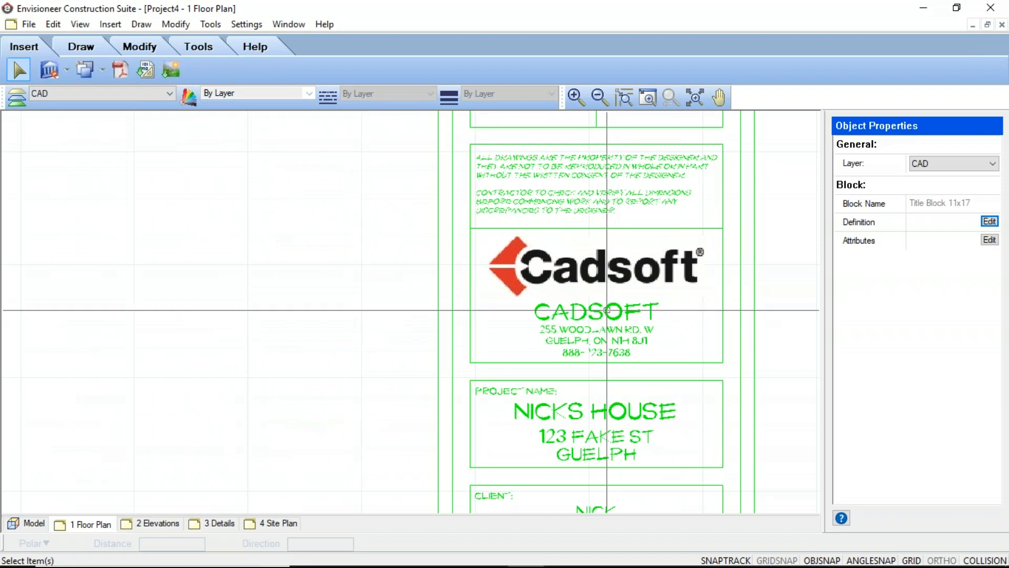
pyautogui.scroll(-5, 608, 311)
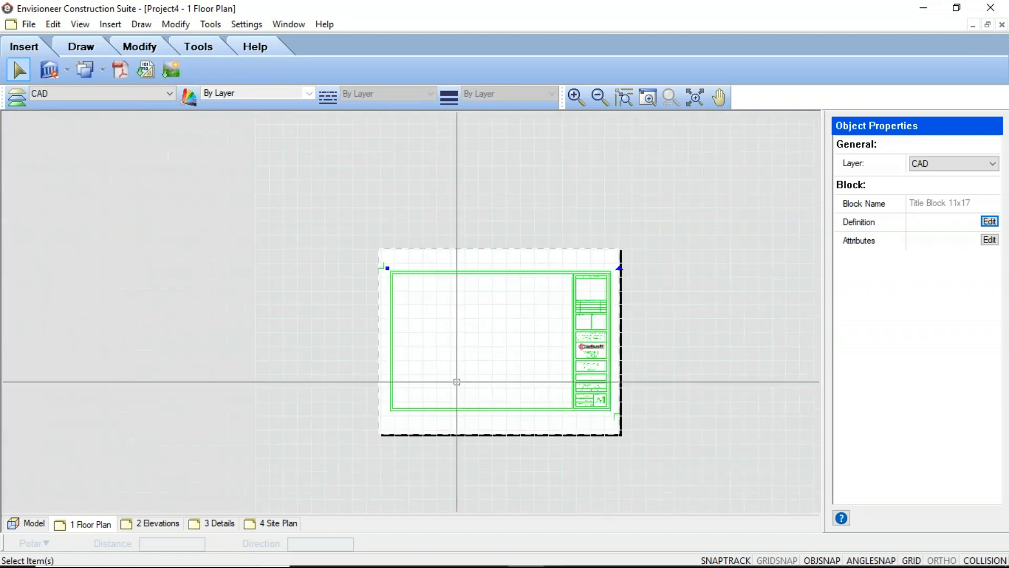
pyautogui.moveTo(500, 356)
pyautogui.mouseDown(button='middle')
pyautogui.moveTo(477, 365)
pyautogui.moveTo(424, 354)
pyautogui.moveTo(412, 340)
pyautogui.mouseUp(button='middle')
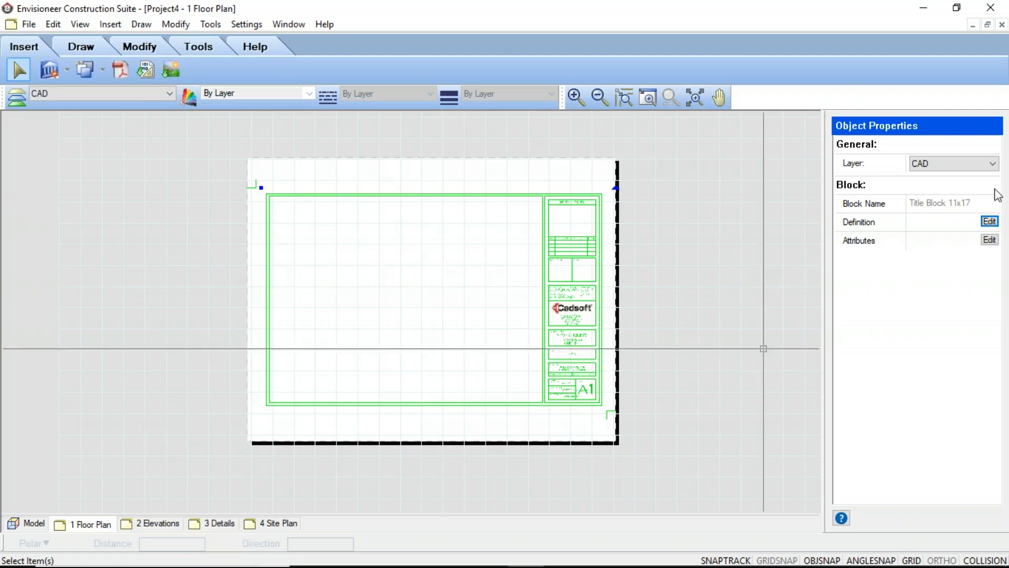
pyautogui.click(690, 300)
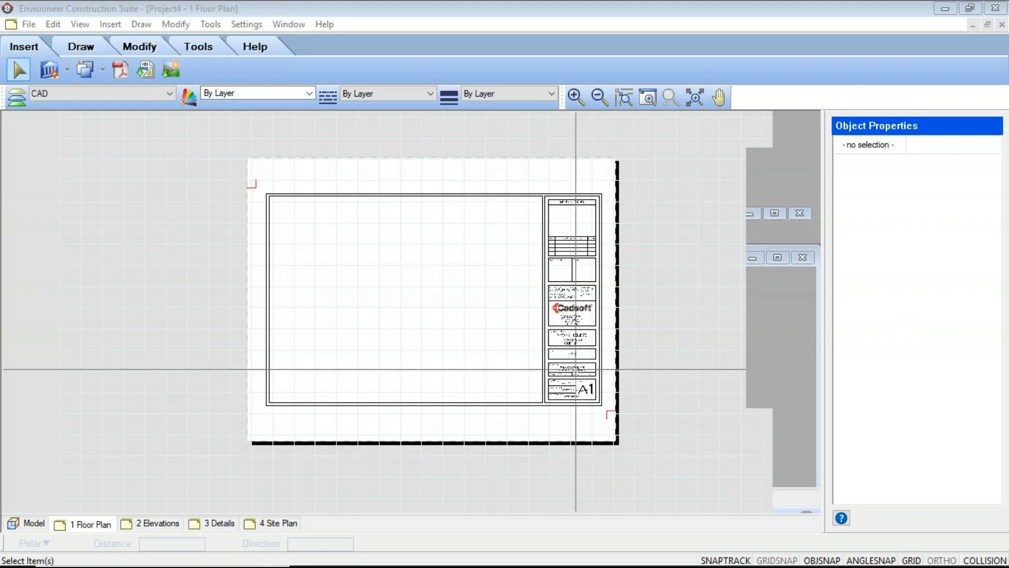
# Inspect the drawn by, checked by and approved by fields, and view the block attributes without changing them
pyautogui.scroll(2, 569, 367)
pyautogui.scroll(4, 569, 369)
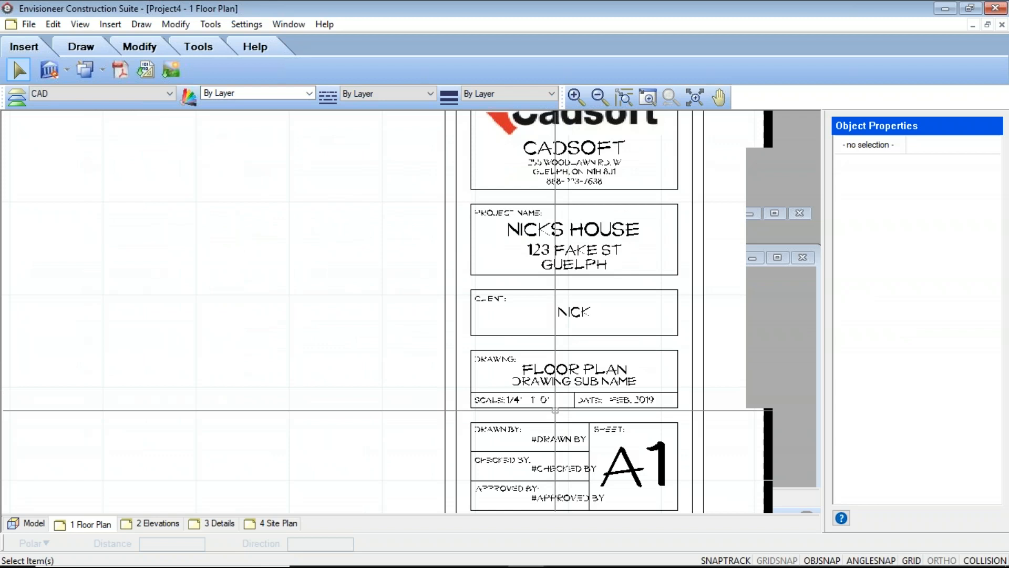
pyautogui.moveTo(553, 413); pyautogui.dragTo(462, 246, button='middle')
pyautogui.scroll(3, 454, 253)
pyautogui.scroll(-3, 453, 289)
pyautogui.click(485, 280)
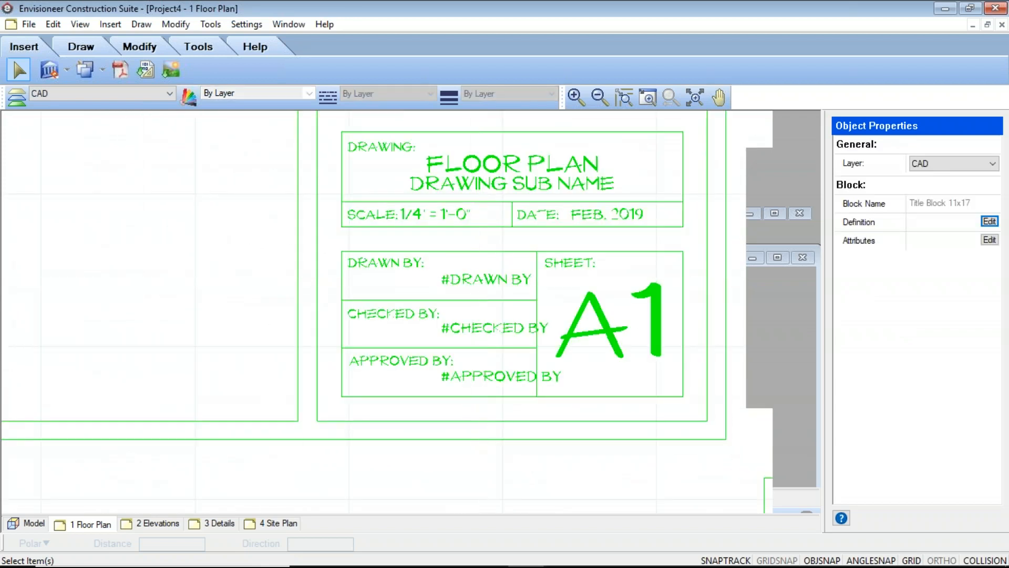
pyautogui.doubleClick(458, 266)
pyautogui.click(656, 422)
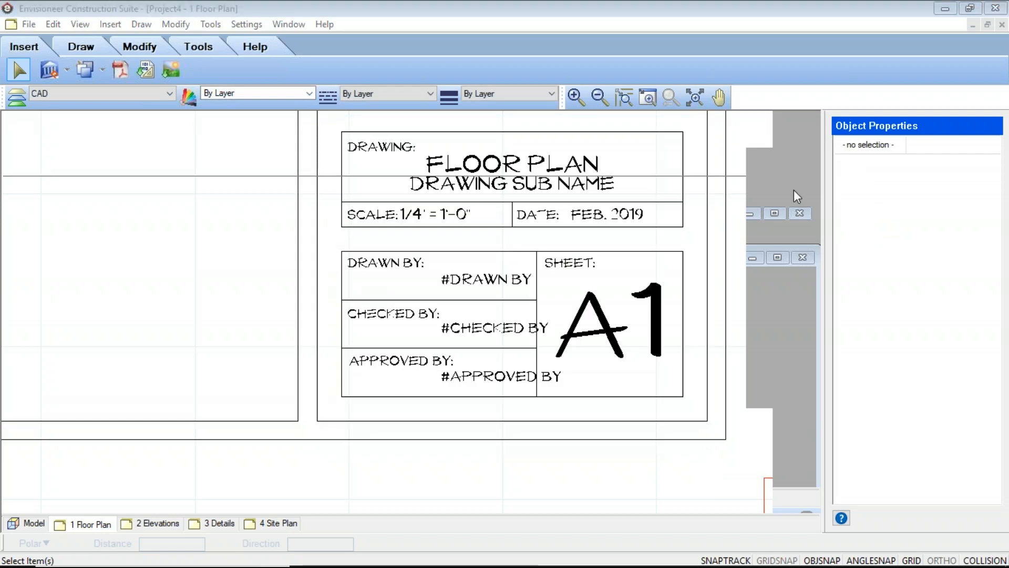
# Edit the 11x17 title block definition on the 1 Floor Plan sheet, replacing the drawn by placeholder with NEC, and finish the block edit
pyautogui.click(492, 335)
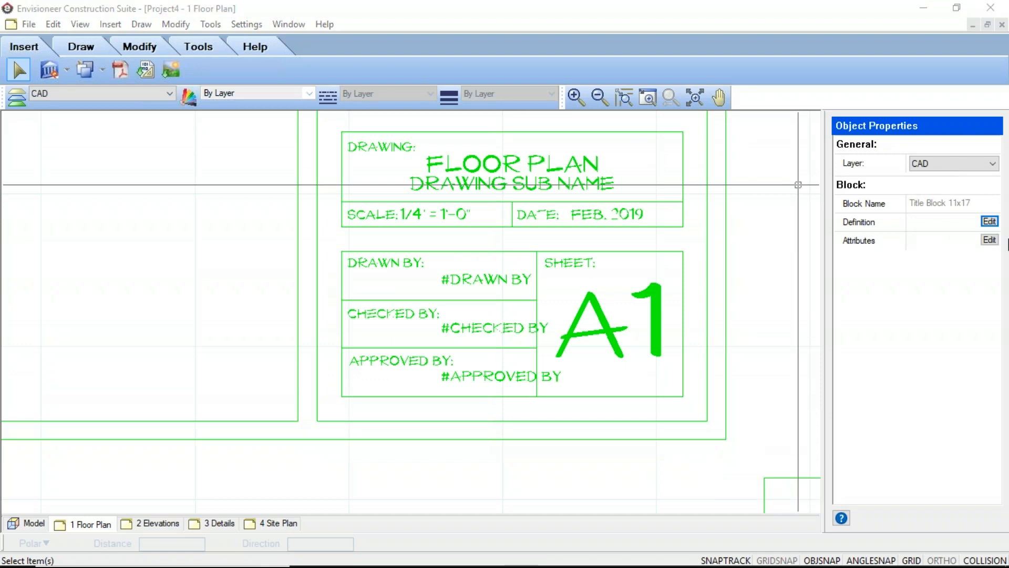
pyautogui.click(990, 221)
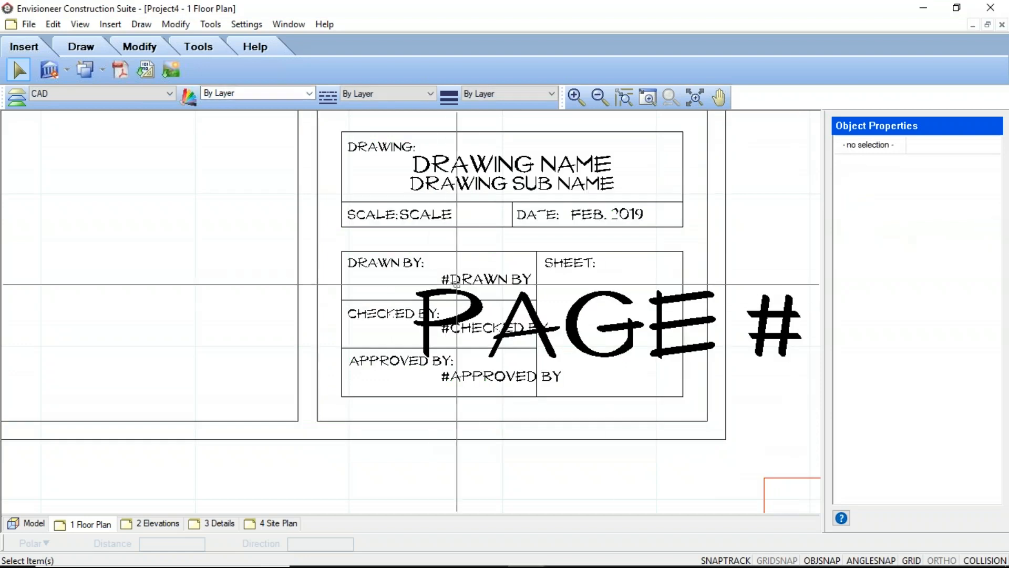
pyautogui.click(487, 278)
pyautogui.doubleClick(486, 278)
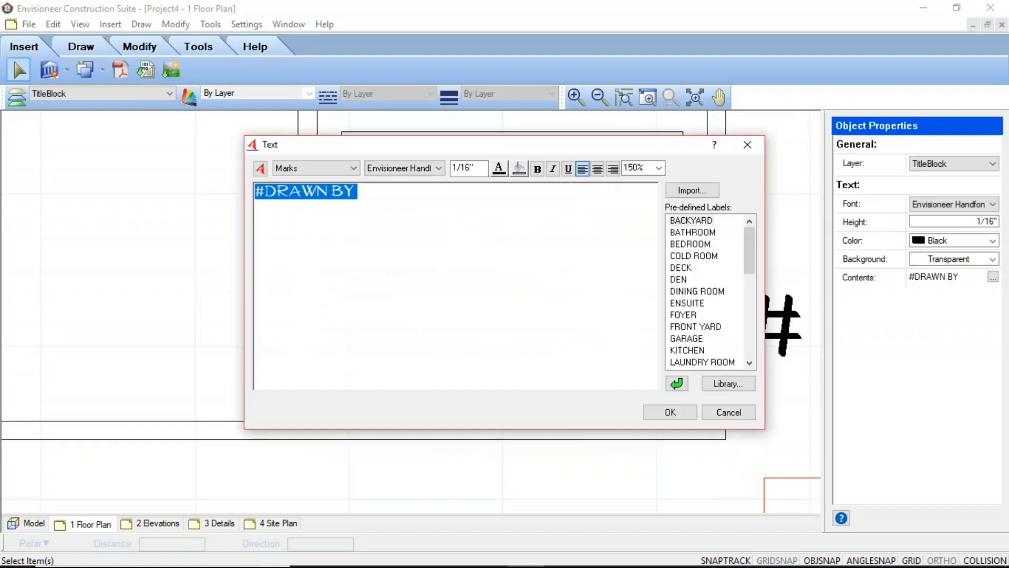
pyautogui.write('nec')
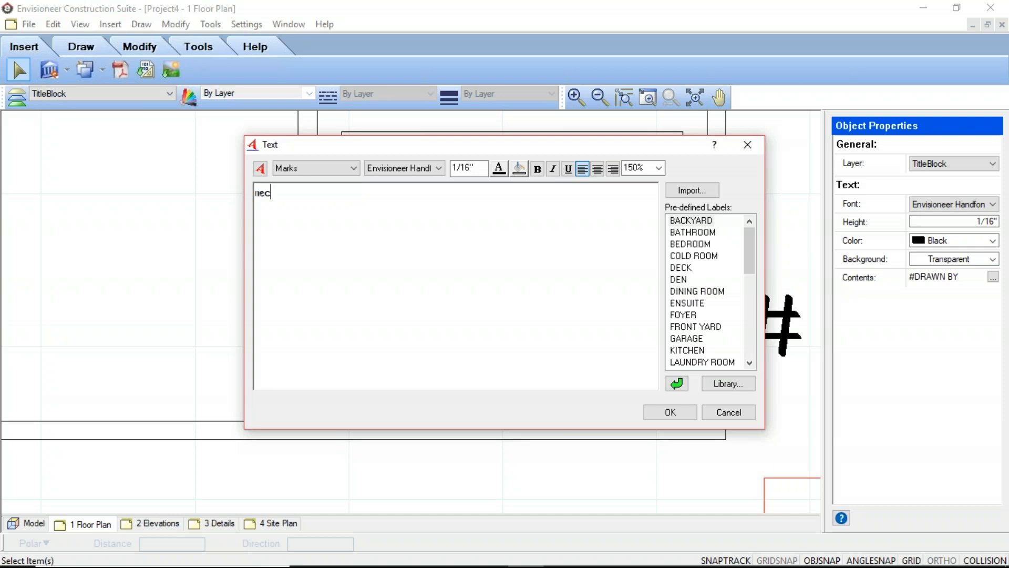
pyautogui.press('BackSpace')
pyautogui.press('BackSpace')
pyautogui.press('BackSpace')
pyautogui.write('NEC')
pyautogui.click(663, 413)
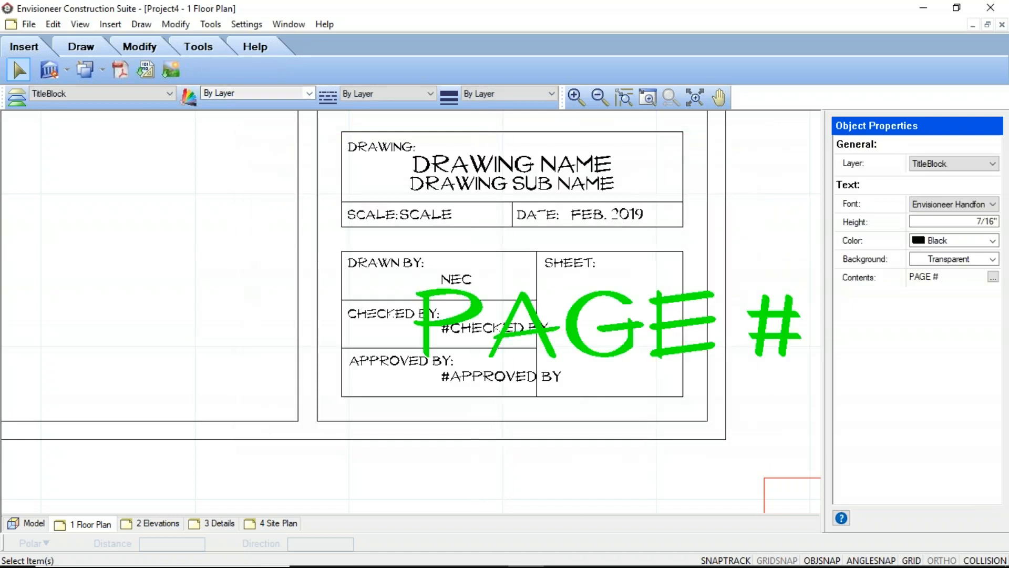
pyautogui.doubleClick(552, 362)
pyautogui.click(728, 440)
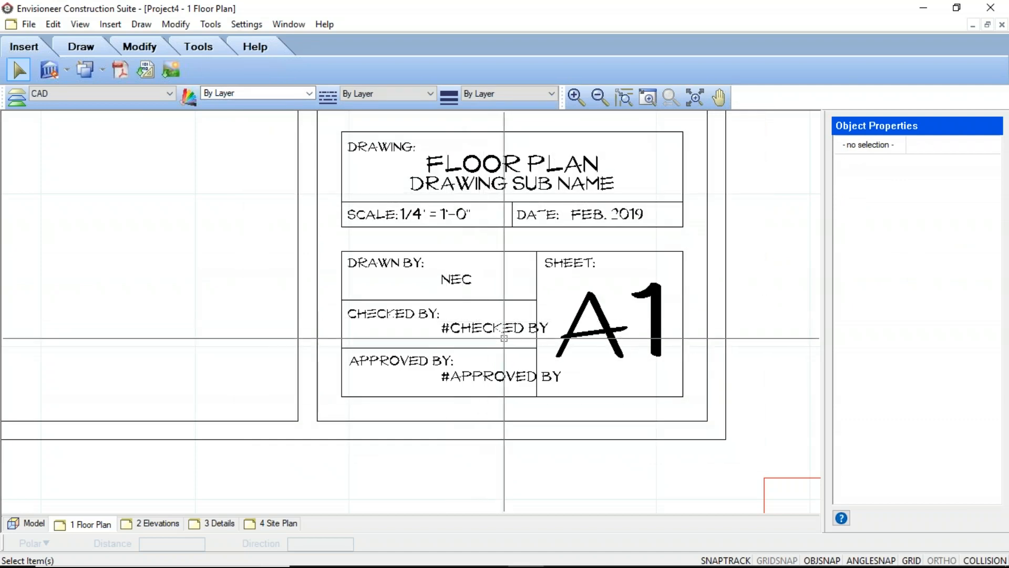
# Compare the title block on the 2 Elevations sheet with the 11x17 title block on the 1 Floor Plan sheet
pyautogui.scroll(-3, 526, 392)
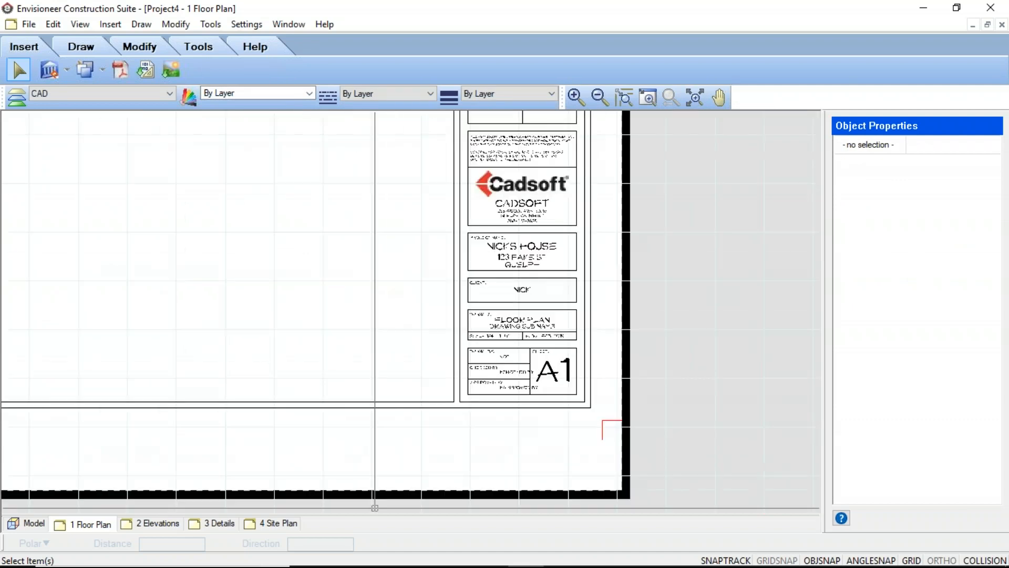
pyautogui.click(160, 526)
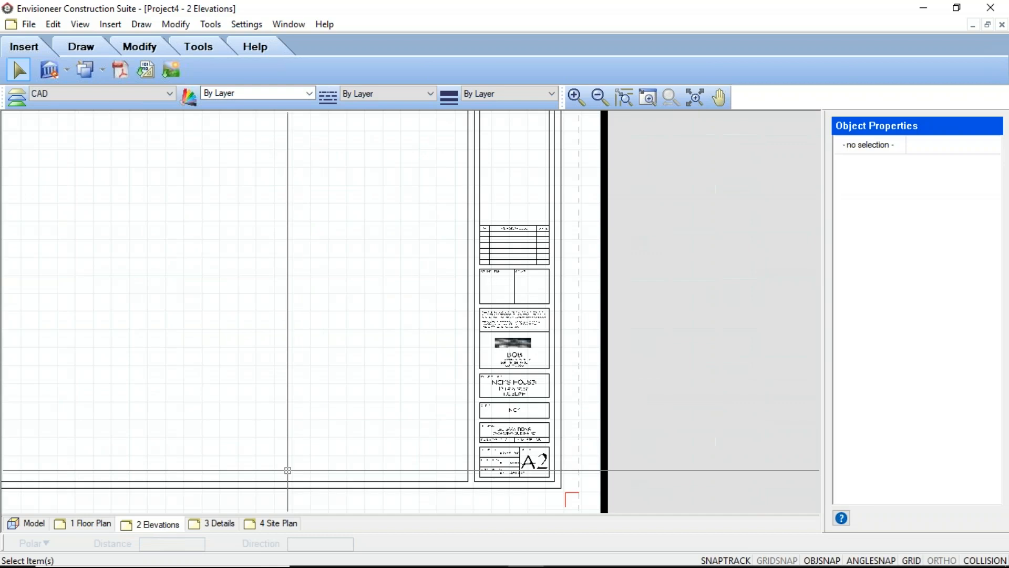
pyautogui.scroll(3, 457, 426)
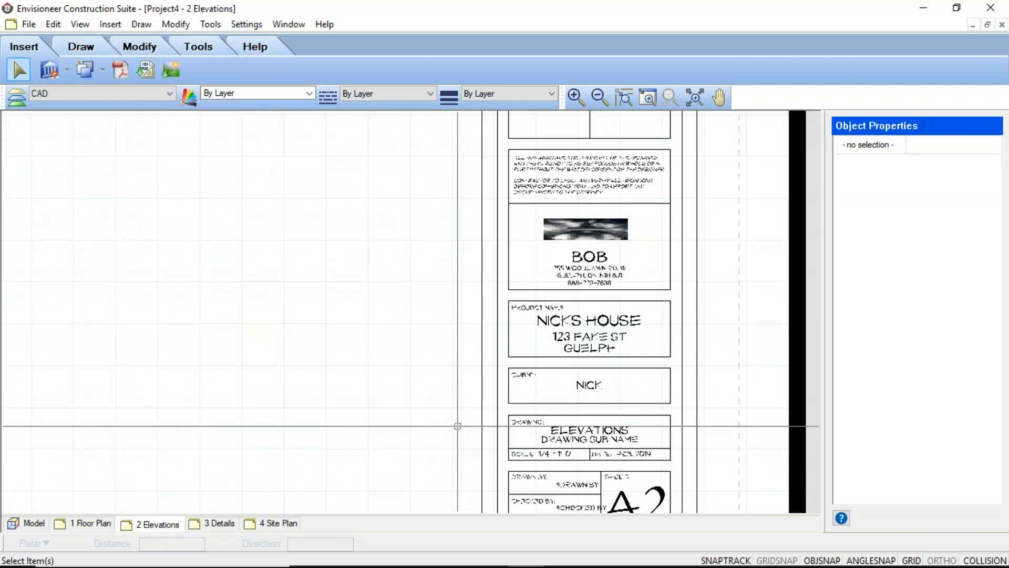
pyautogui.scroll(-3, 458, 426)
pyautogui.click(94, 523)
pyautogui.scroll(-4, 526, 305)
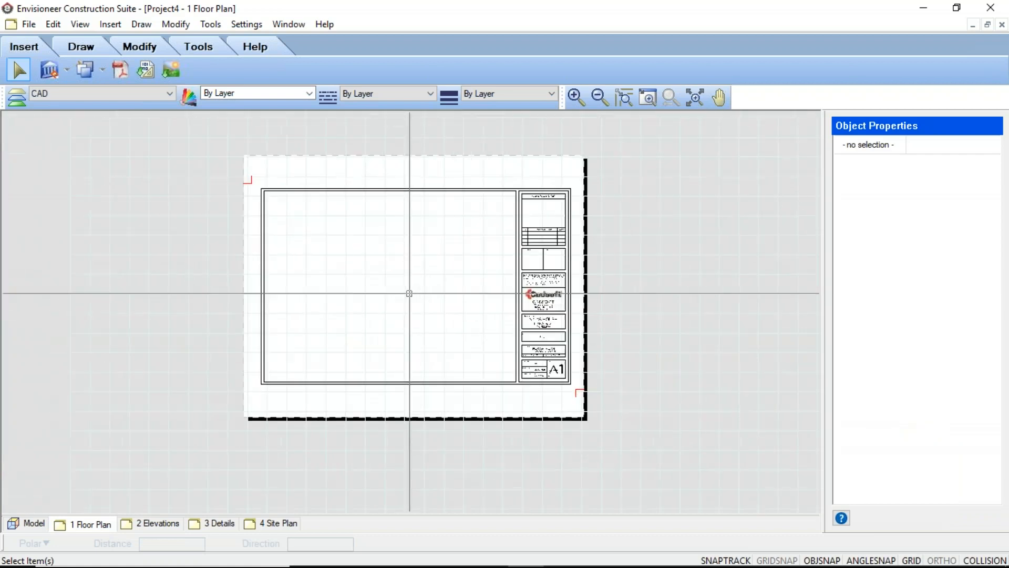
pyautogui.scroll(2, 505, 344)
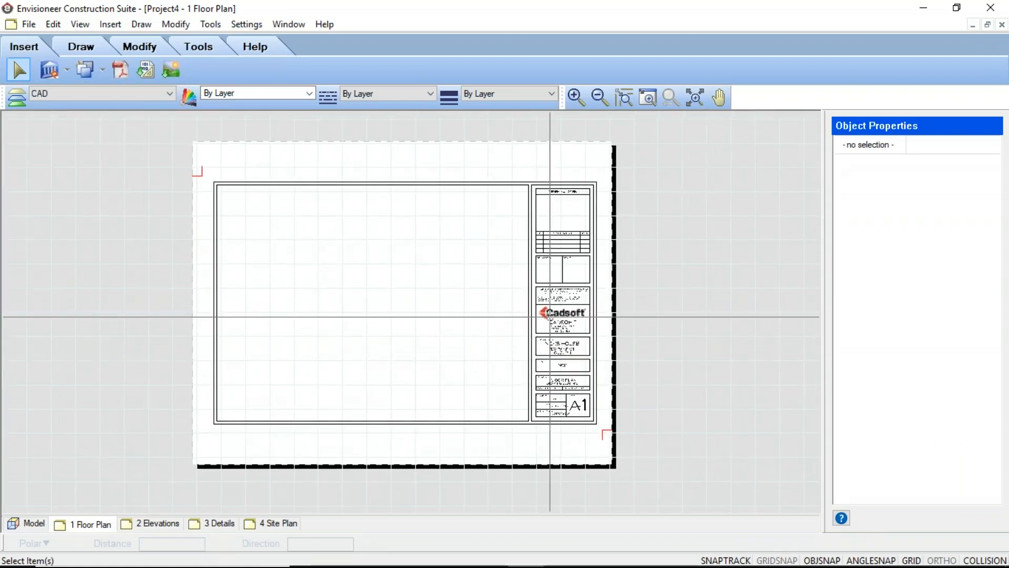
pyautogui.moveTo(577, 367); pyautogui.dragTo(578, 360, button='middle')
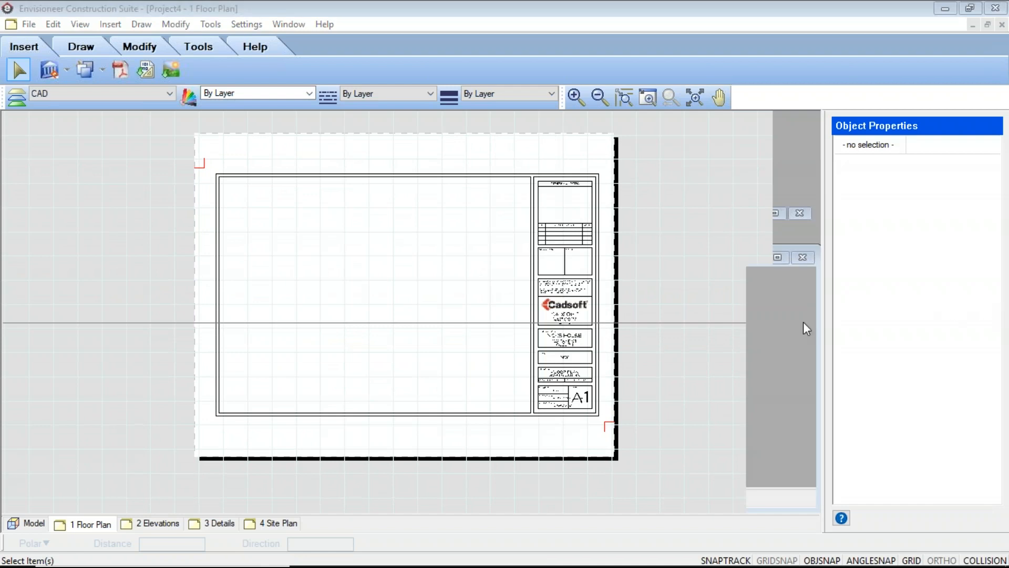
pyautogui.scroll(4, 565, 322)
pyautogui.scroll(1, 565, 322)
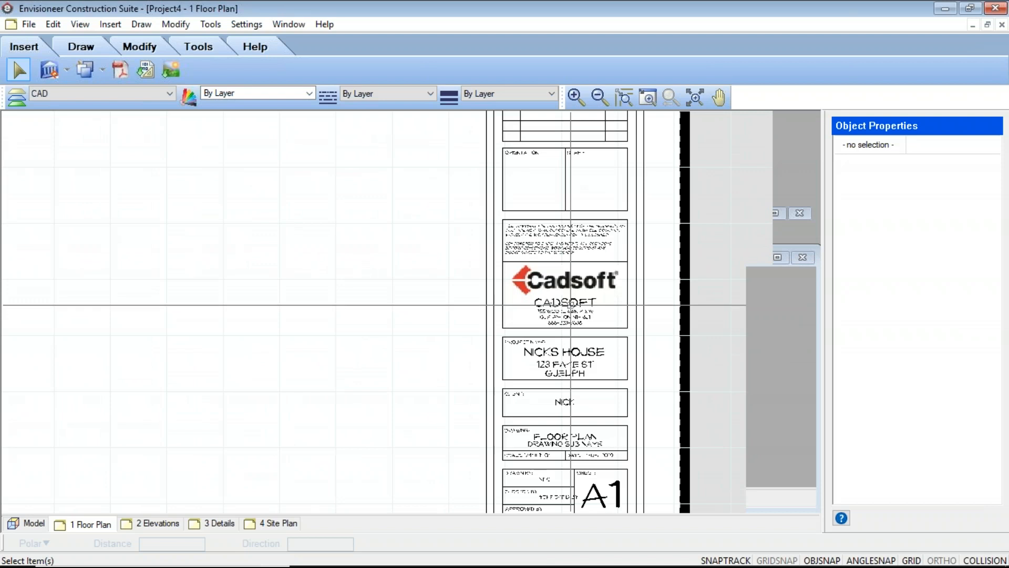
# Edit the 24x36 title block definition on the 2 Elevations sheet, replacing the drawn by placeholder with NEC
pyautogui.click(156, 526)
pyautogui.scroll(-1, 468, 420)
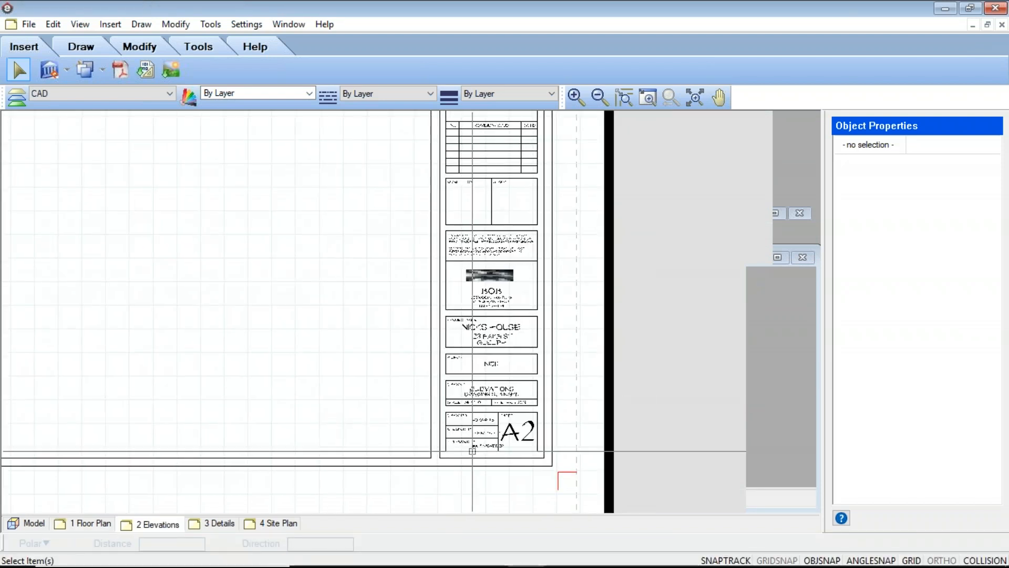
pyautogui.scroll(5, 473, 444)
pyautogui.click(506, 329)
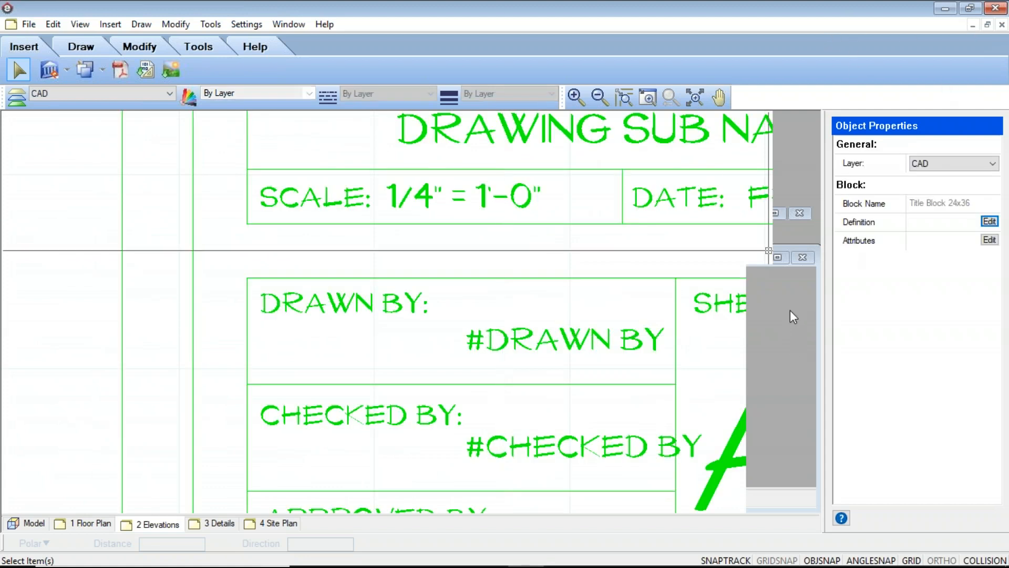
pyautogui.click(990, 222)
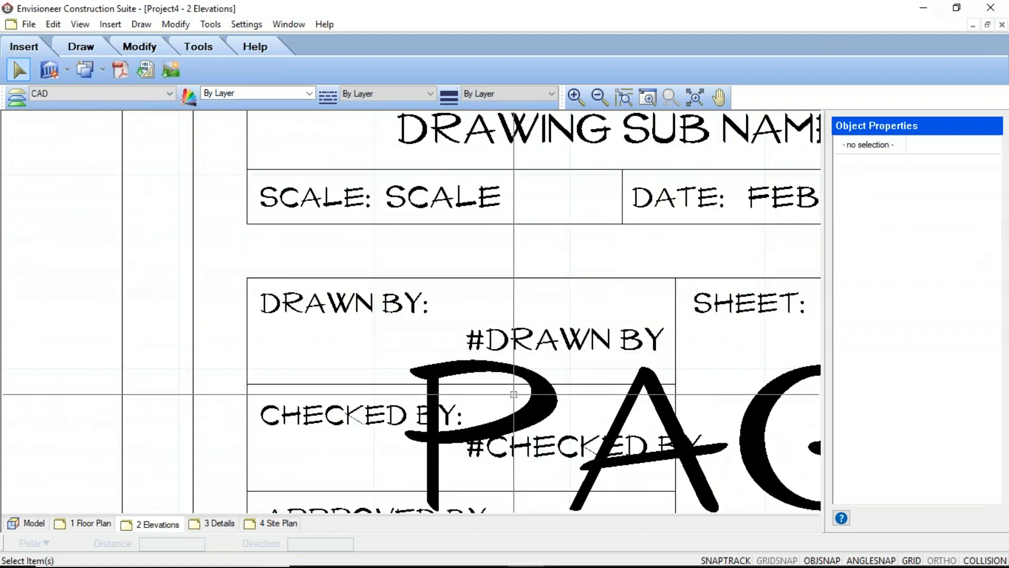
pyautogui.doubleClick(565, 339)
pyautogui.write('NEC')
pyautogui.click(670, 412)
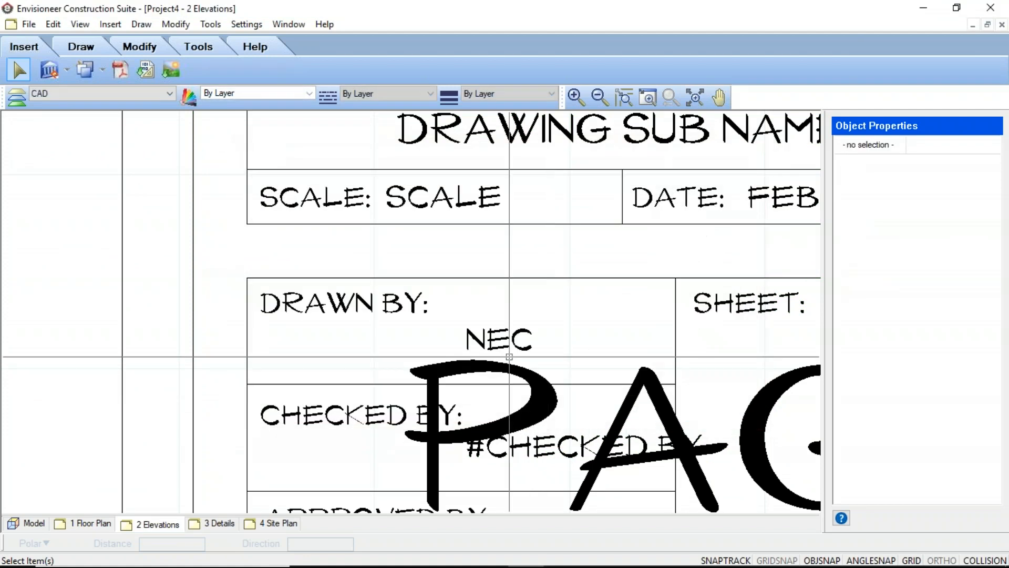
# Check the drawn by field in the title blocks of the 3 Details and 4 Site Plan sheets
pyautogui.scroll(-4, 462, 339)
pyautogui.scroll(-2, 462, 339)
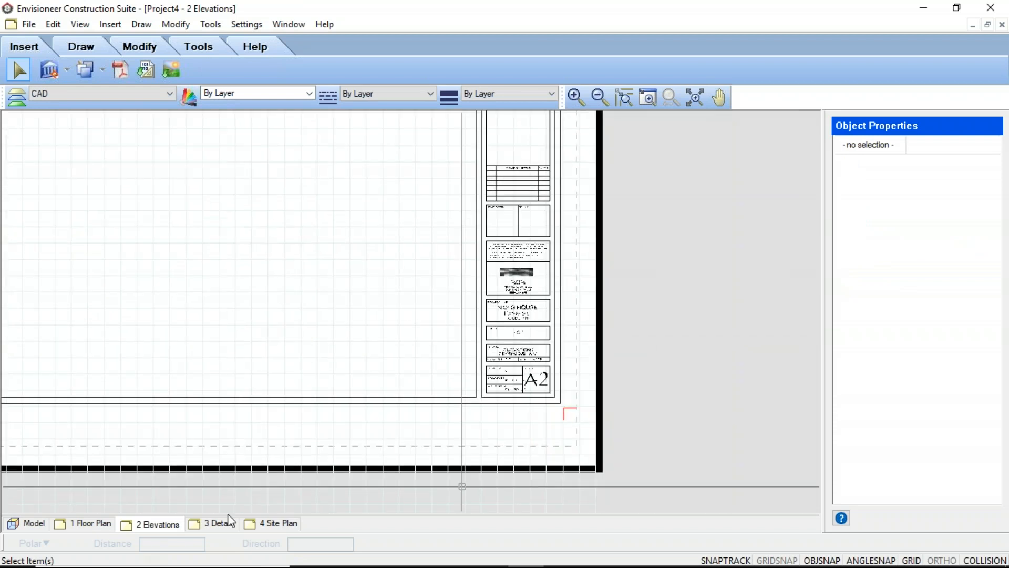
pyautogui.click(227, 527)
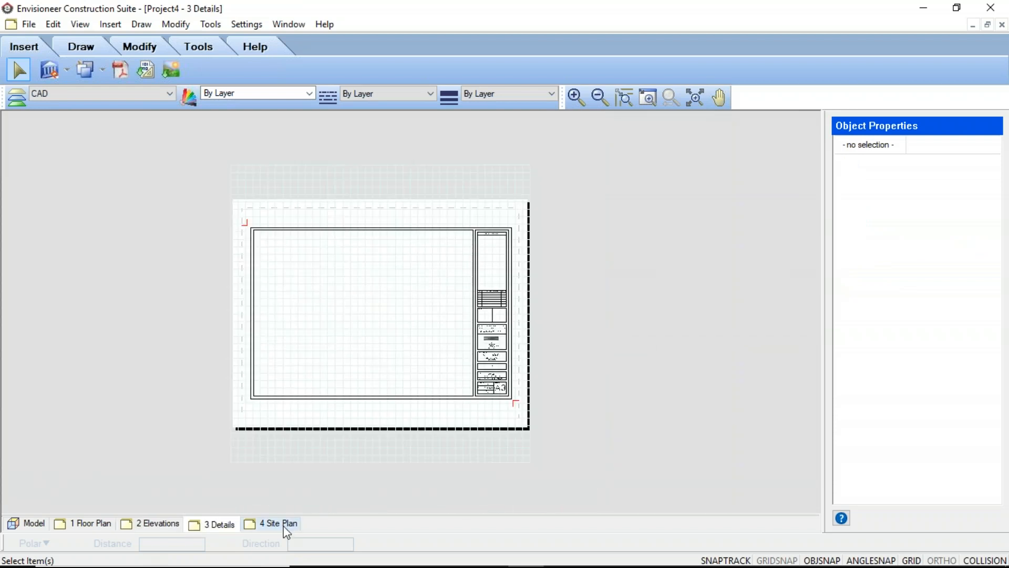
pyautogui.click(285, 526)
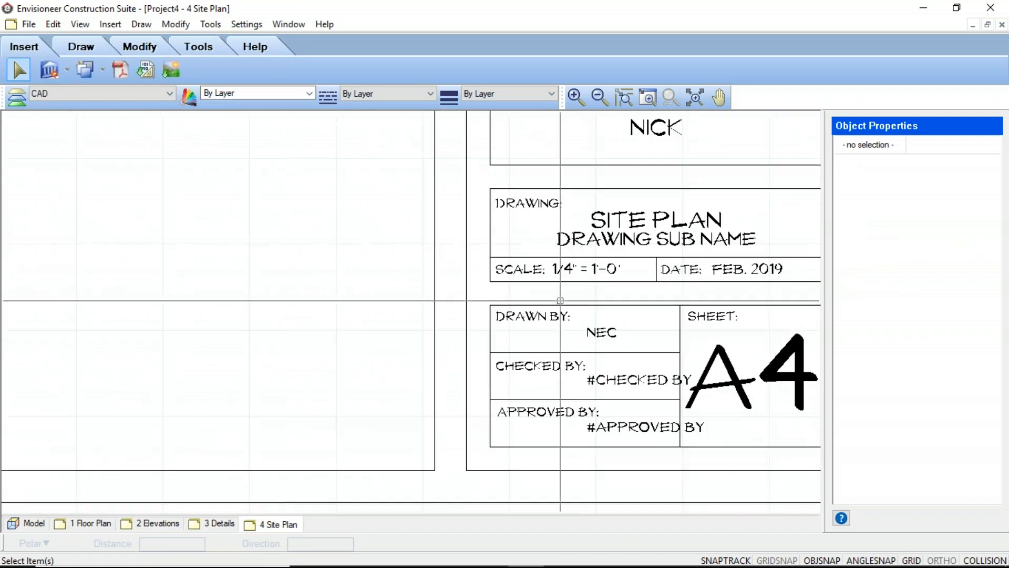
pyautogui.click(216, 529)
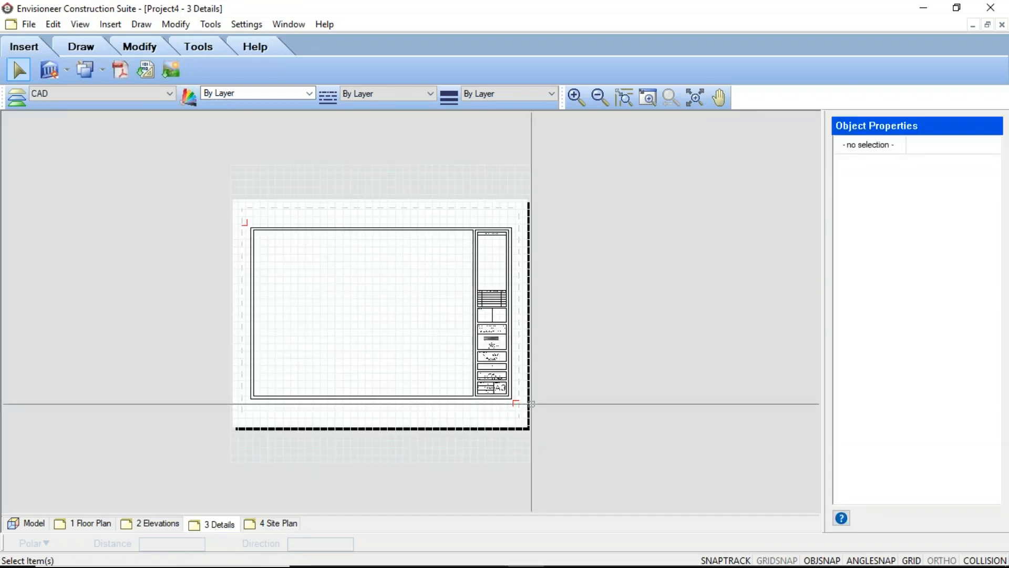
pyautogui.scroll(-6, 458, 381)
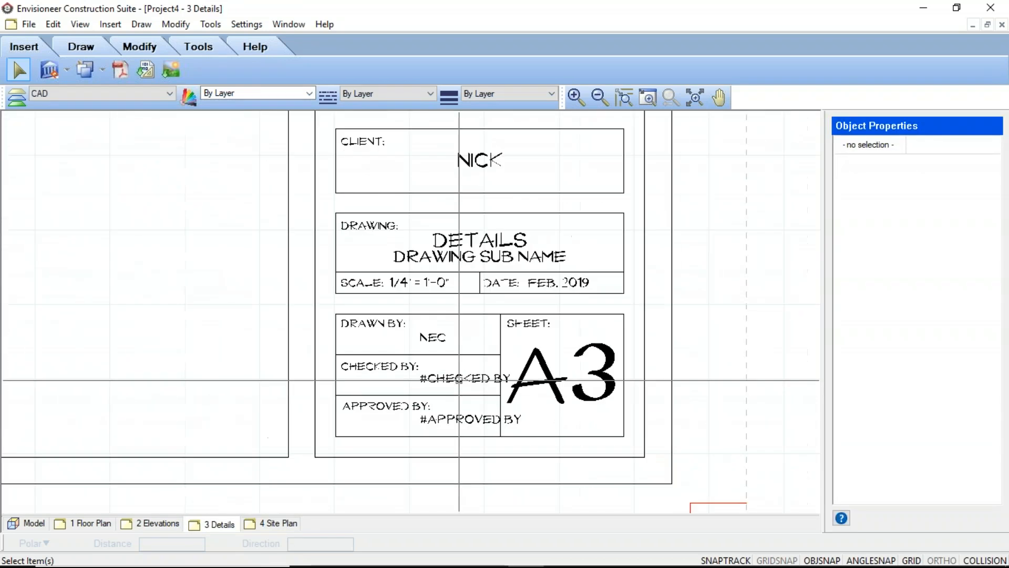
pyautogui.moveTo(440, 347); pyautogui.dragTo(477, 352, button='middle')
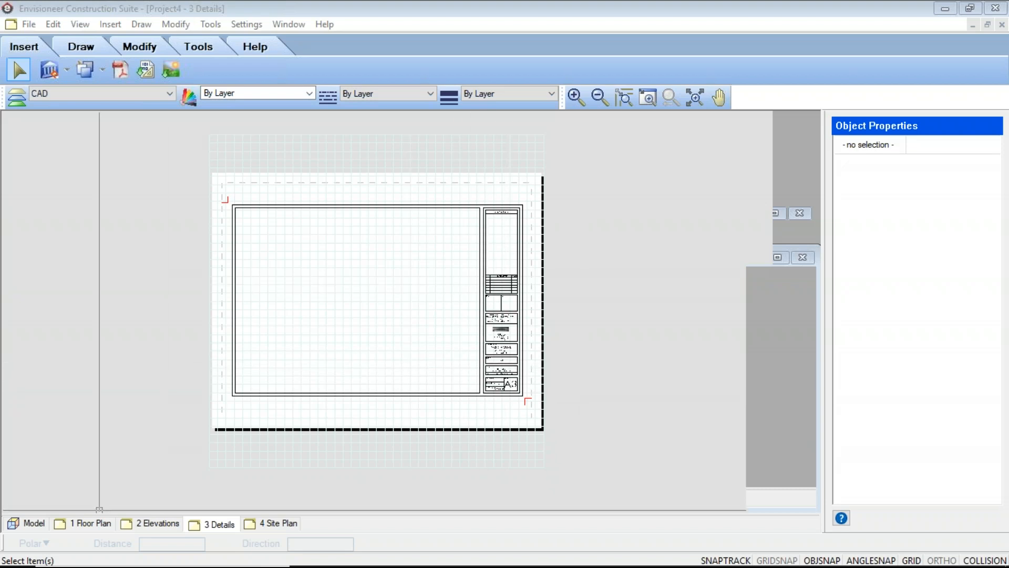
# Edit the 11x17 title block definition on the 1 Floor Plan sheet, replacing the approved by placeholder with NEC
pyautogui.click(72, 520)
pyautogui.scroll(-5, 484, 326)
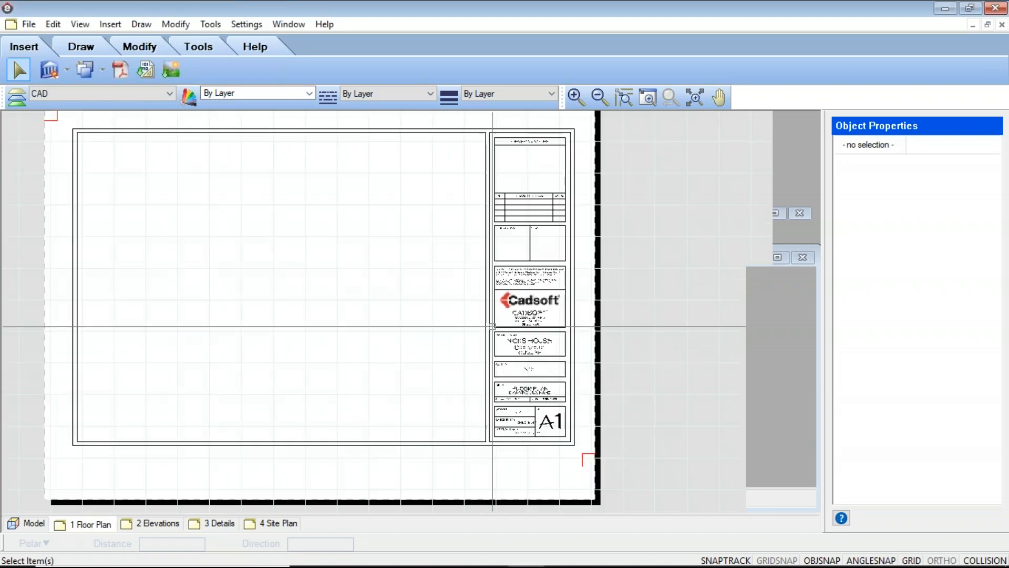
pyautogui.scroll(3, 510, 380)
pyautogui.scroll(-1, 500, 383)
pyautogui.scroll(4, 485, 424)
pyautogui.click(480, 412)
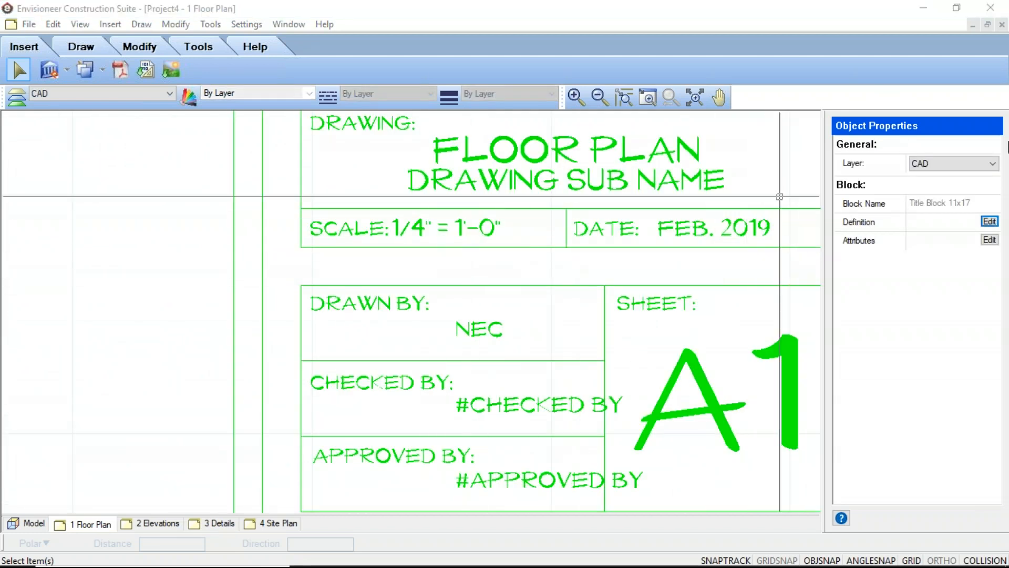
pyautogui.click(989, 221)
pyautogui.click(499, 471)
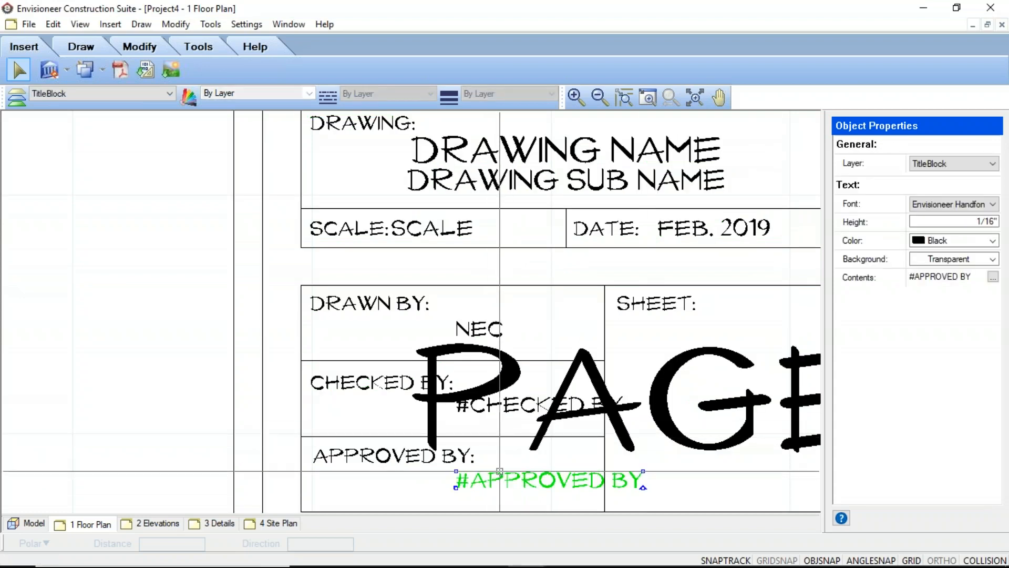
pyautogui.doubleClick(499, 474)
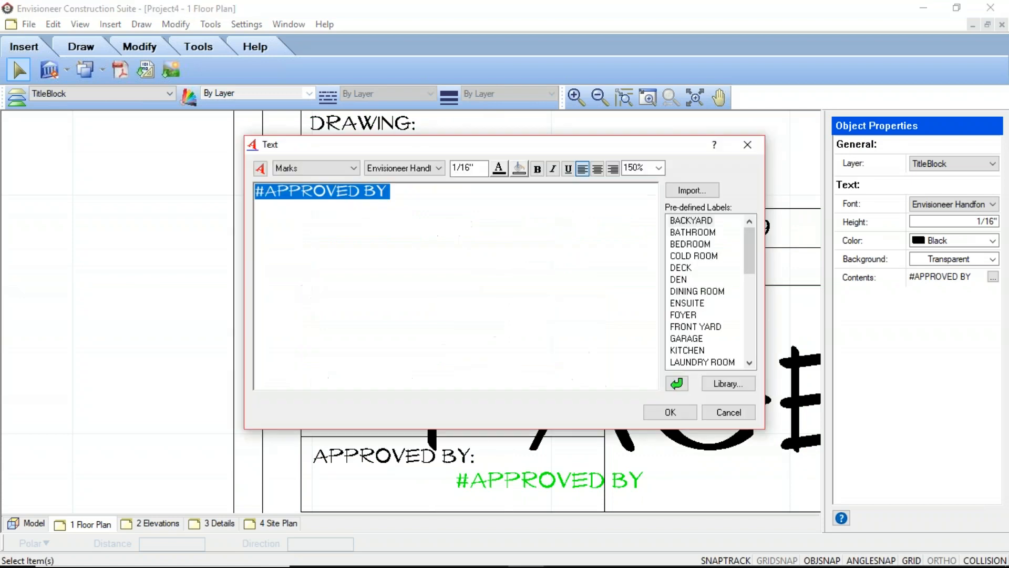
pyautogui.write('NEC')
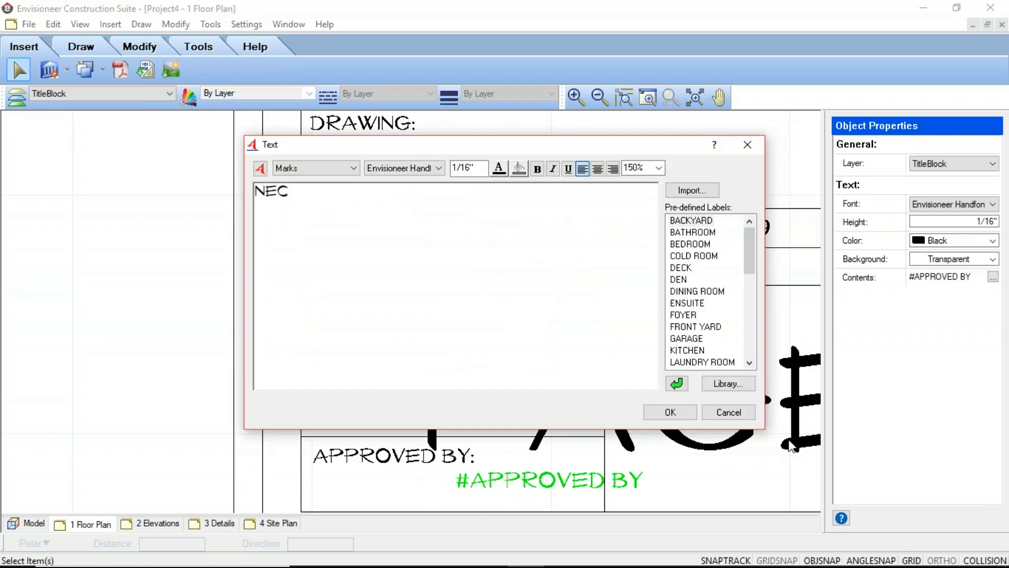
pyautogui.click(670, 412)
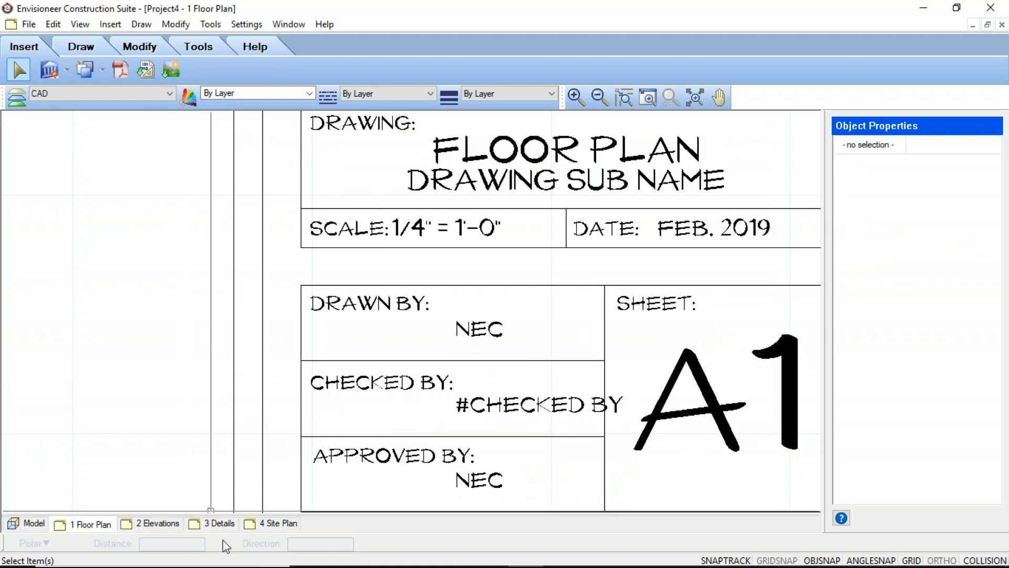
# Check the approved by field on the other sheets and inspect which title block the 4 Site Plan sheet uses
pyautogui.click(156, 524)
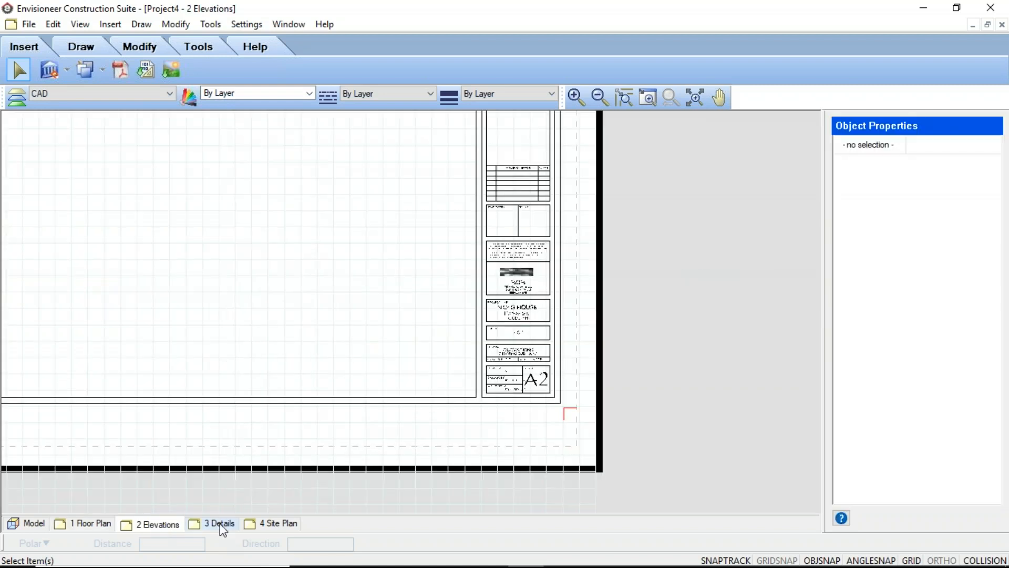
pyautogui.click(220, 525)
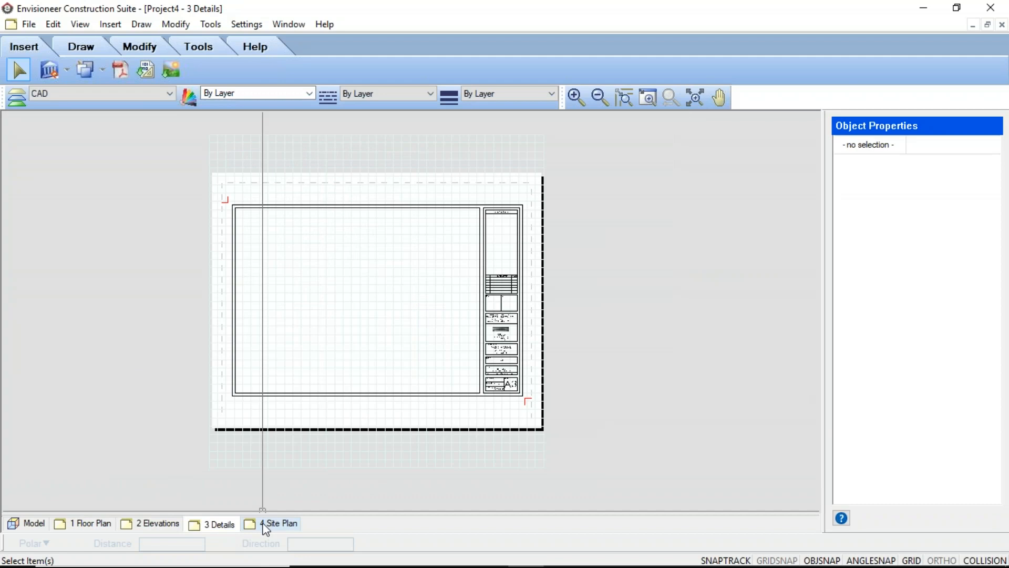
pyautogui.click(267, 526)
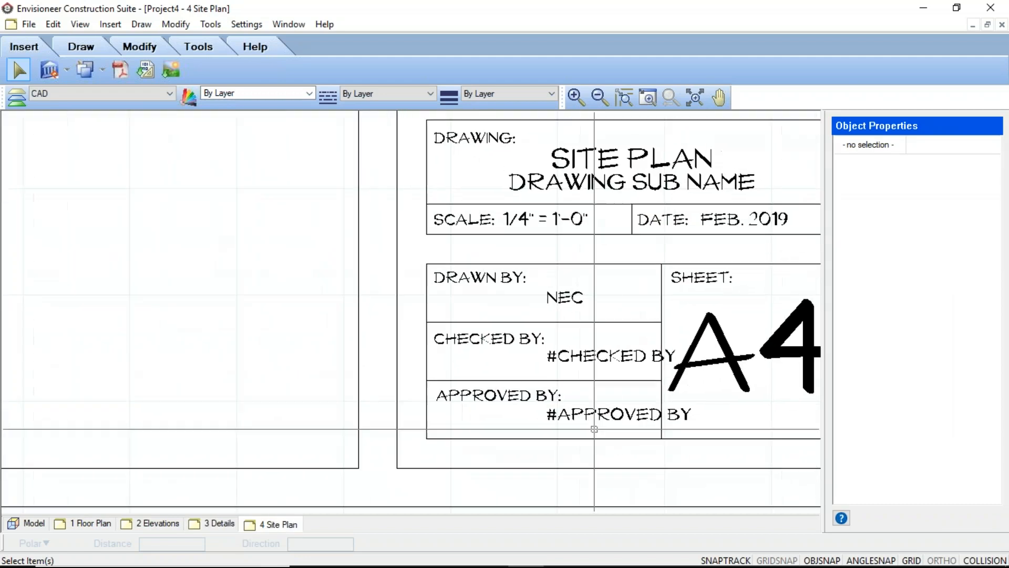
pyautogui.scroll(-4, 594, 429)
pyautogui.click(590, 354)
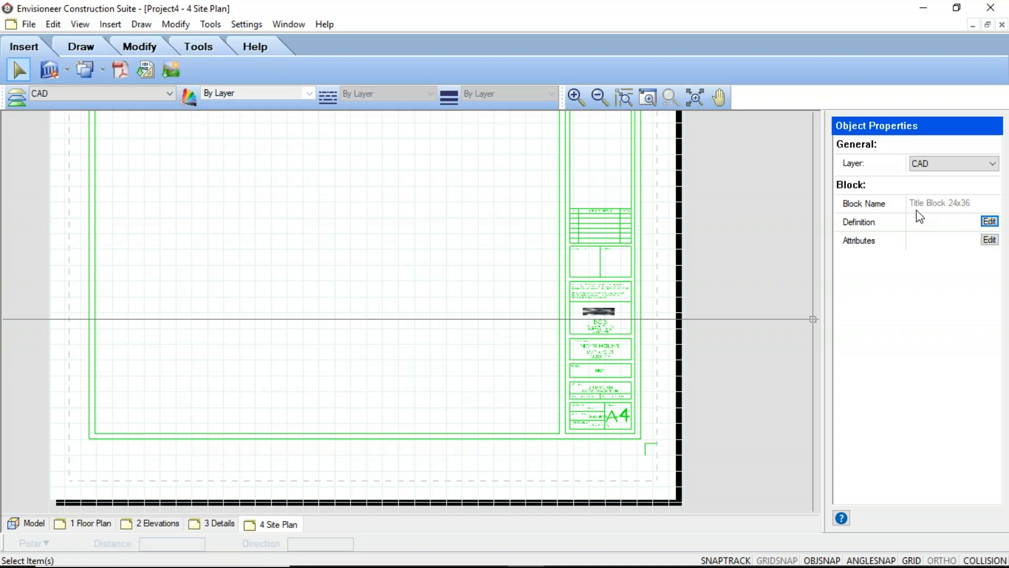
pyautogui.scroll(-2, 484, 367)
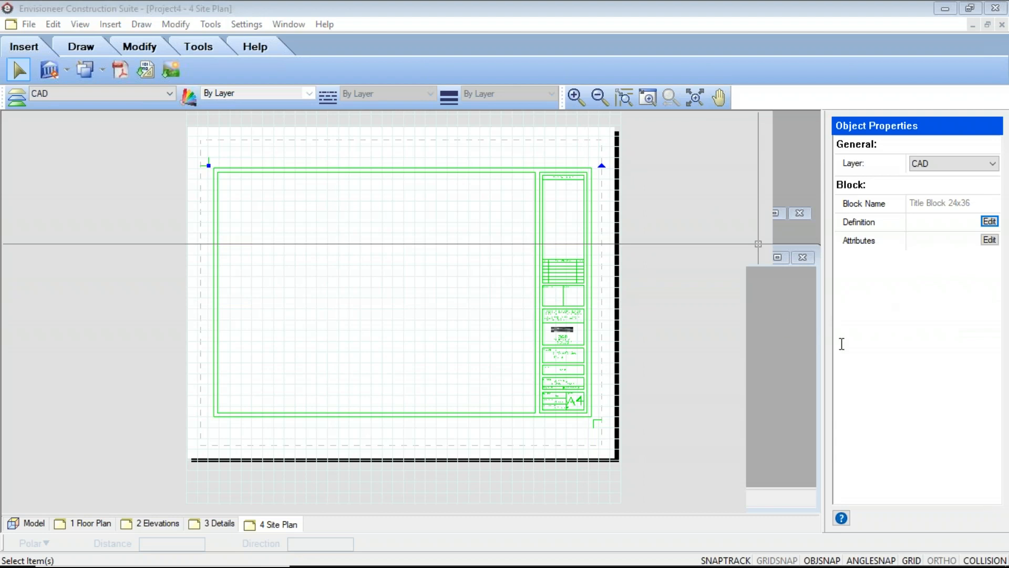
pyautogui.click(628, 363)
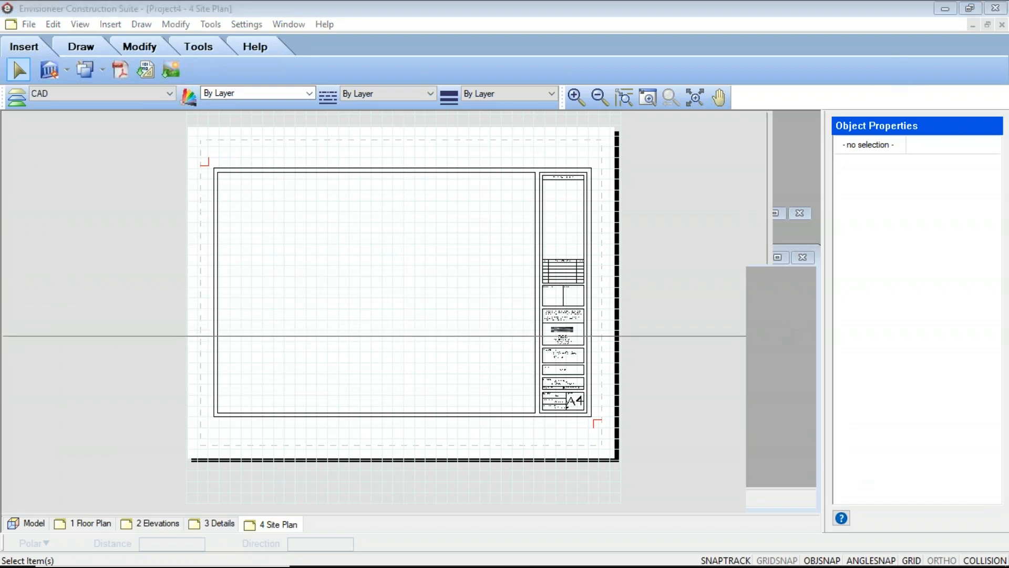
# Fit the whole drawing in view on the 4 Site Plan, 3 Details, 2 Elevations and 1 Floor Plan sheets
pyautogui.click(695, 98)
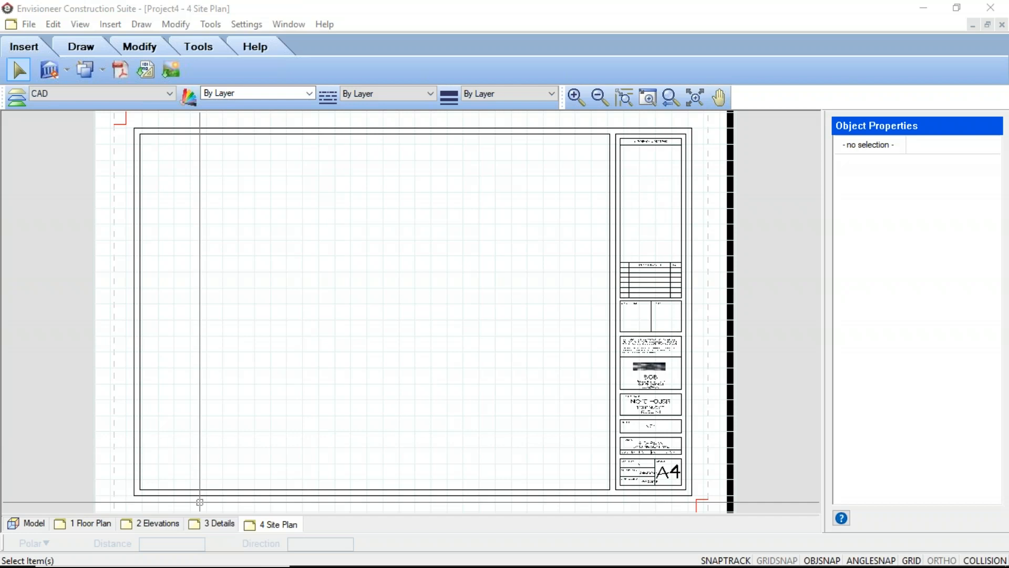
pyautogui.click(210, 523)
pyautogui.click(694, 98)
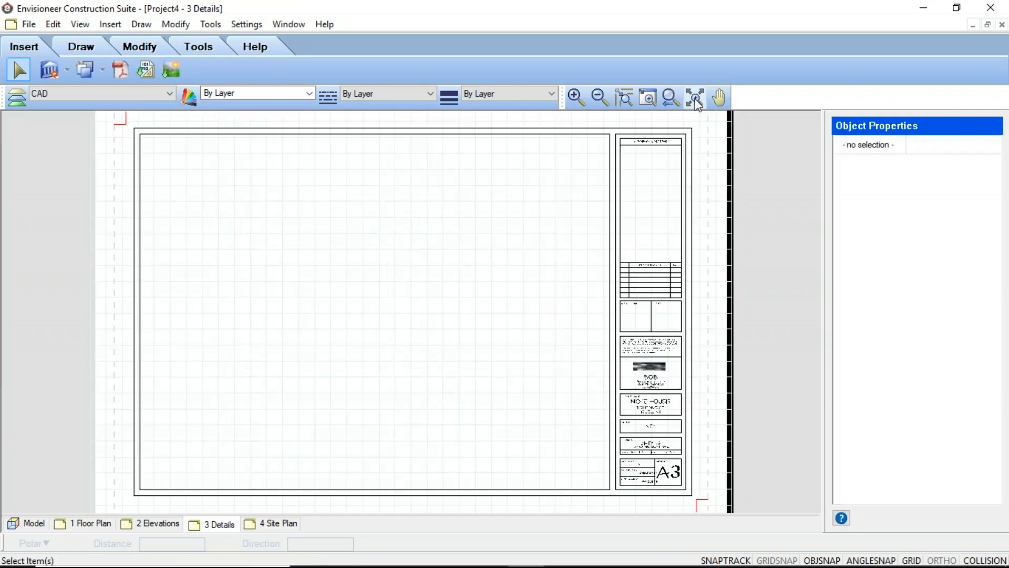
pyautogui.click(153, 523)
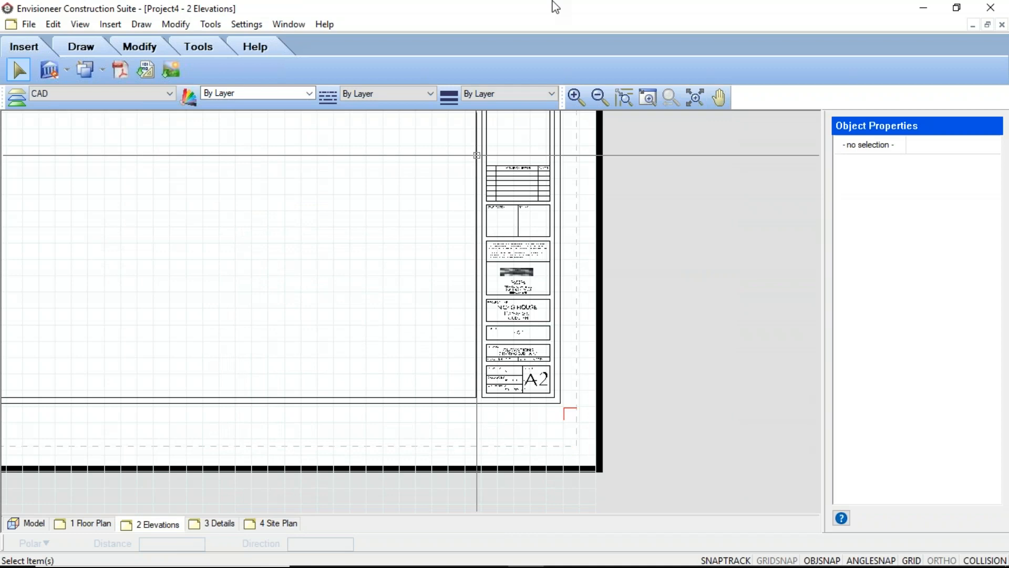
pyautogui.click(695, 97)
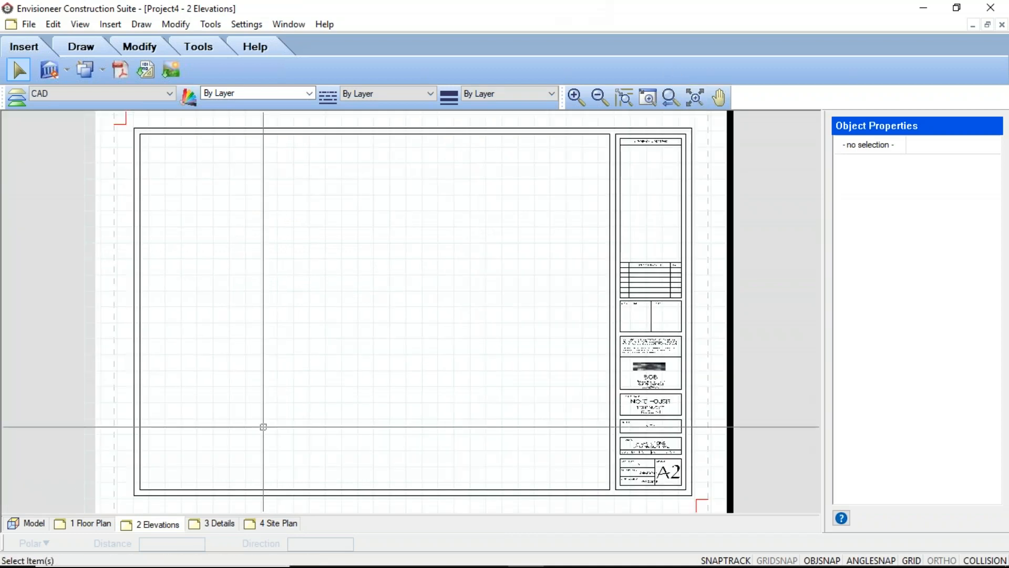
pyautogui.click(88, 523)
pyautogui.click(694, 99)
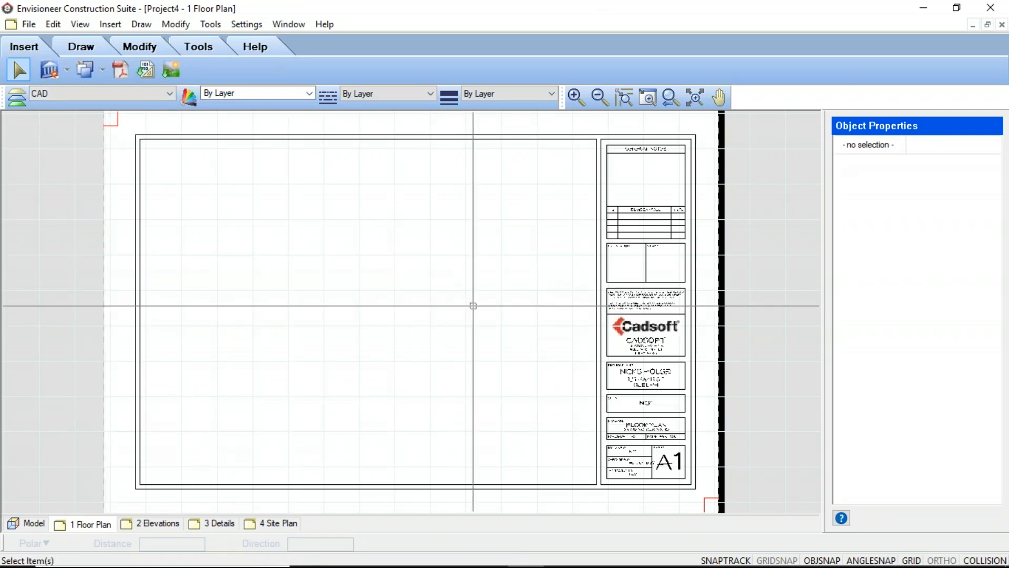
# Return to the model's Ground Floor view and adjust the zoom until the grid fills the drawing area
pyautogui.click(31, 523)
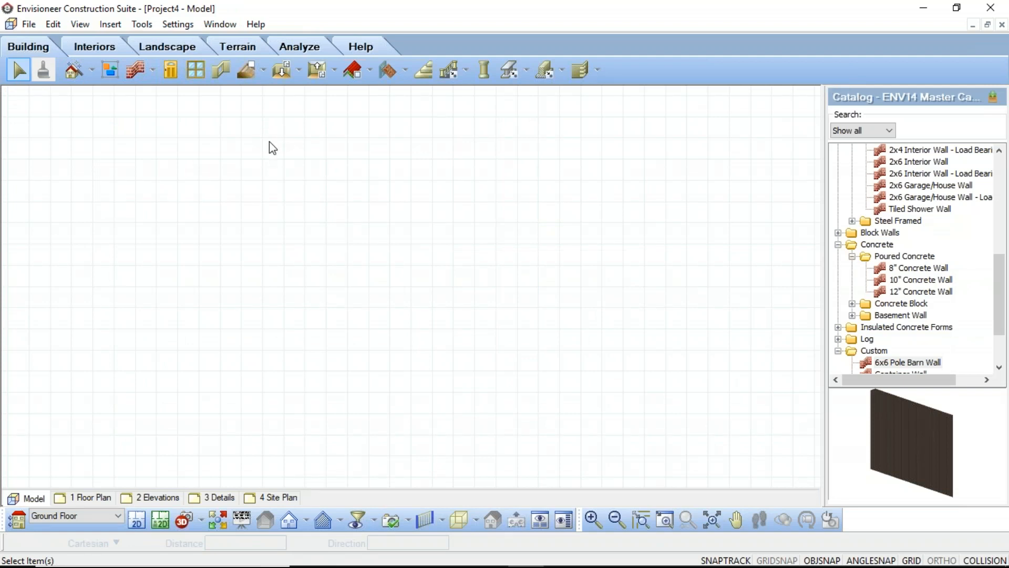
pyautogui.scroll(-4, 290, 141)
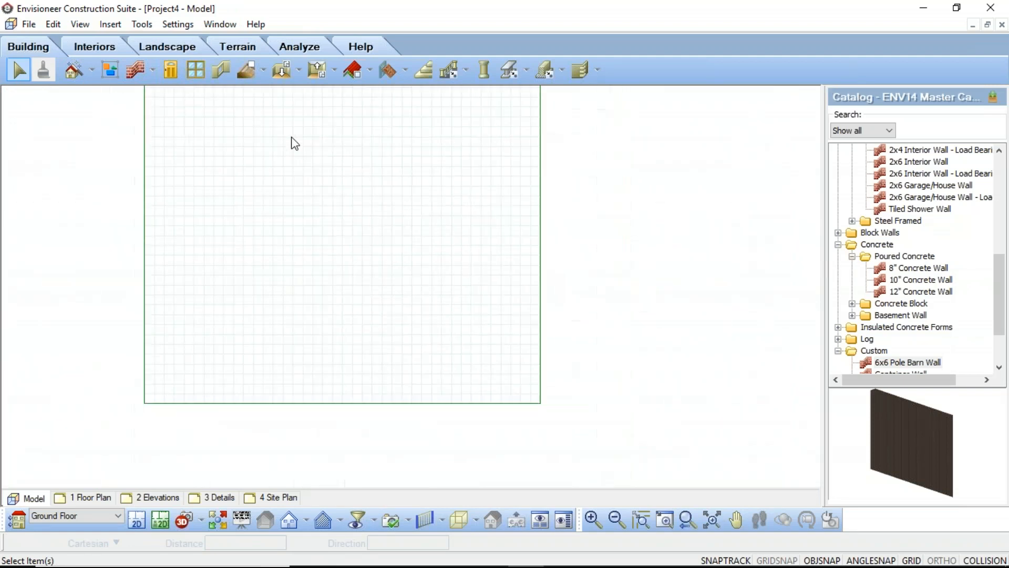
pyautogui.click(712, 519)
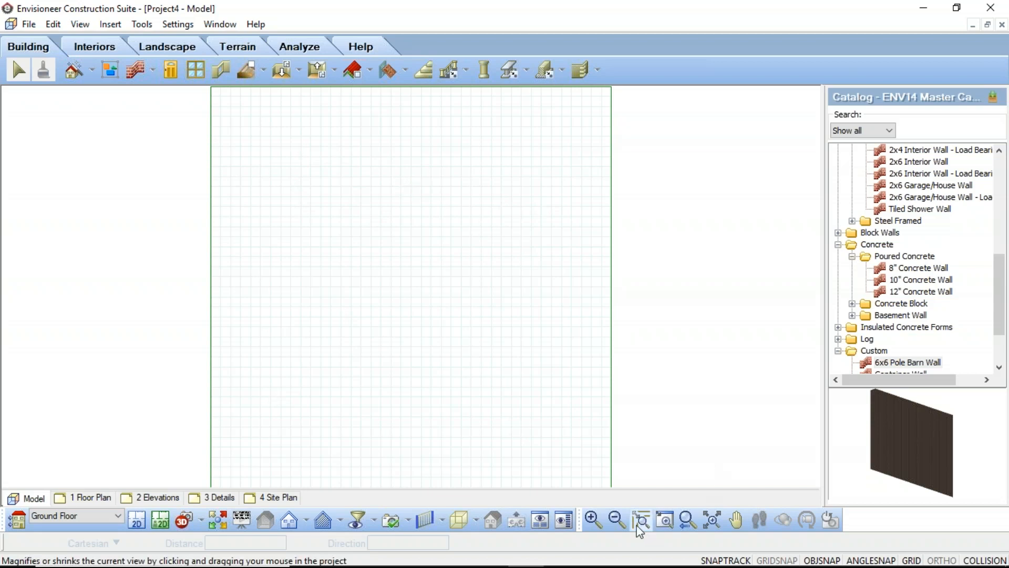
pyautogui.click(617, 520)
pyautogui.click(593, 518)
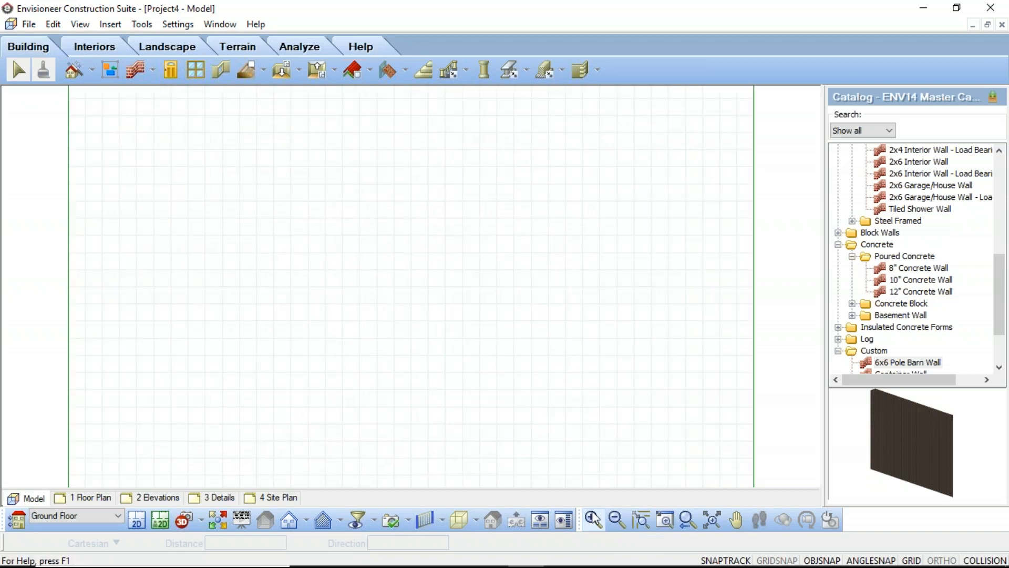
pyautogui.click(593, 519)
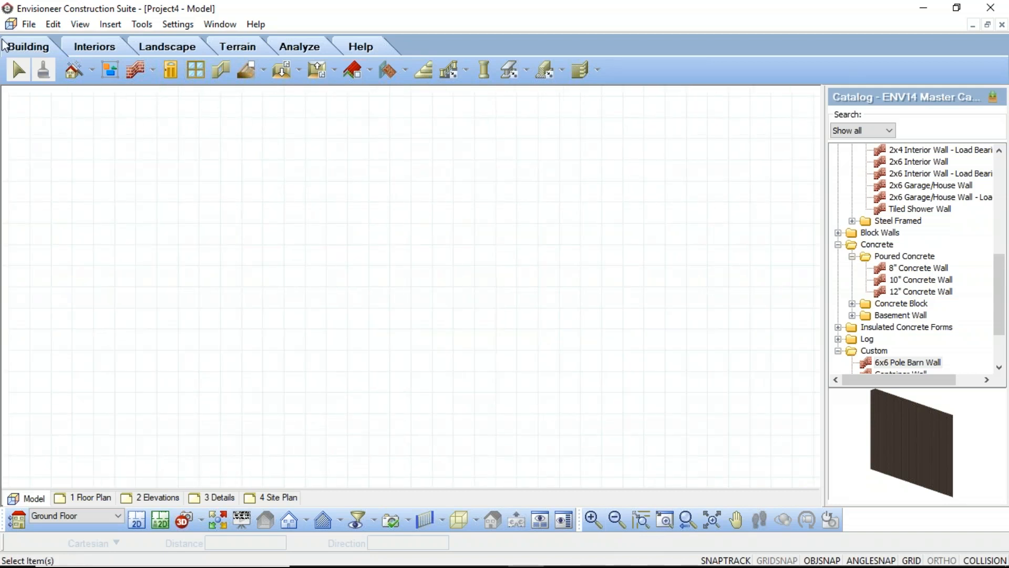